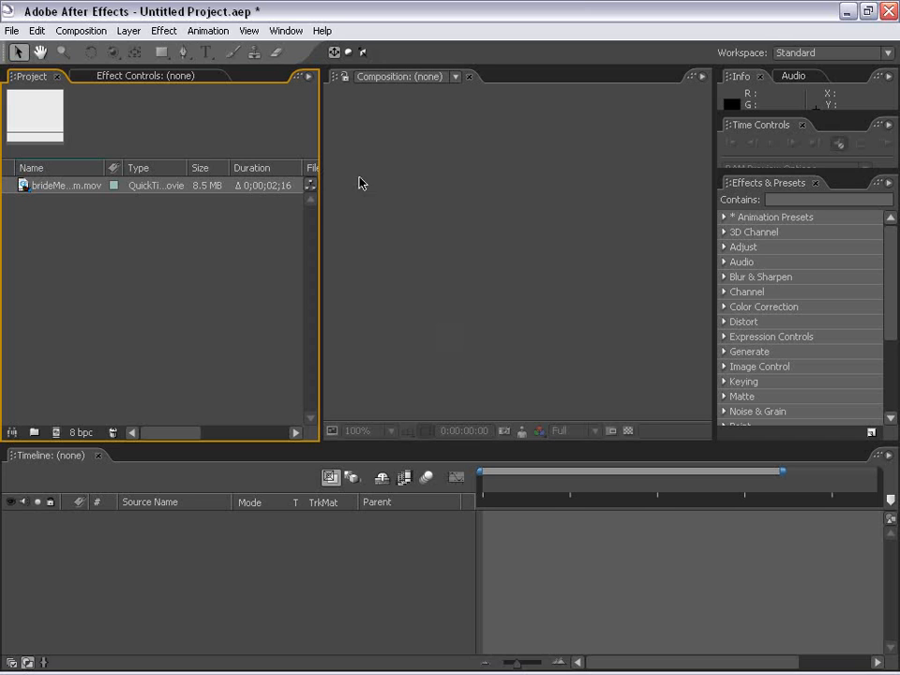
Create a new composition from the brideMedium.mov footage and show the frame at 50% magnification
left_click_drag(321, 216, 287, 223)
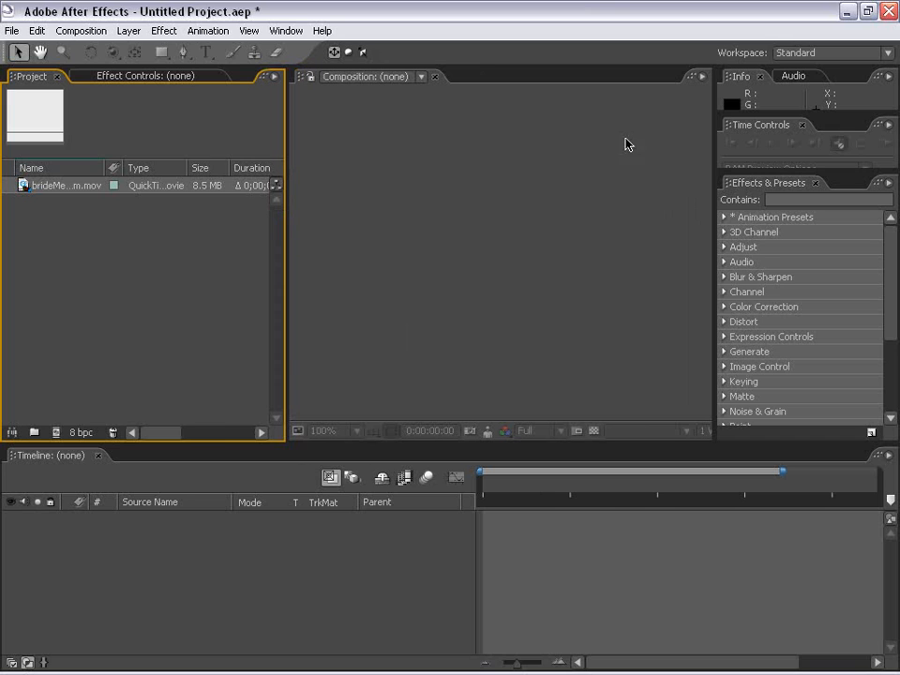
left_click(28, 190)
left_click_drag(25, 193, 434, 276)
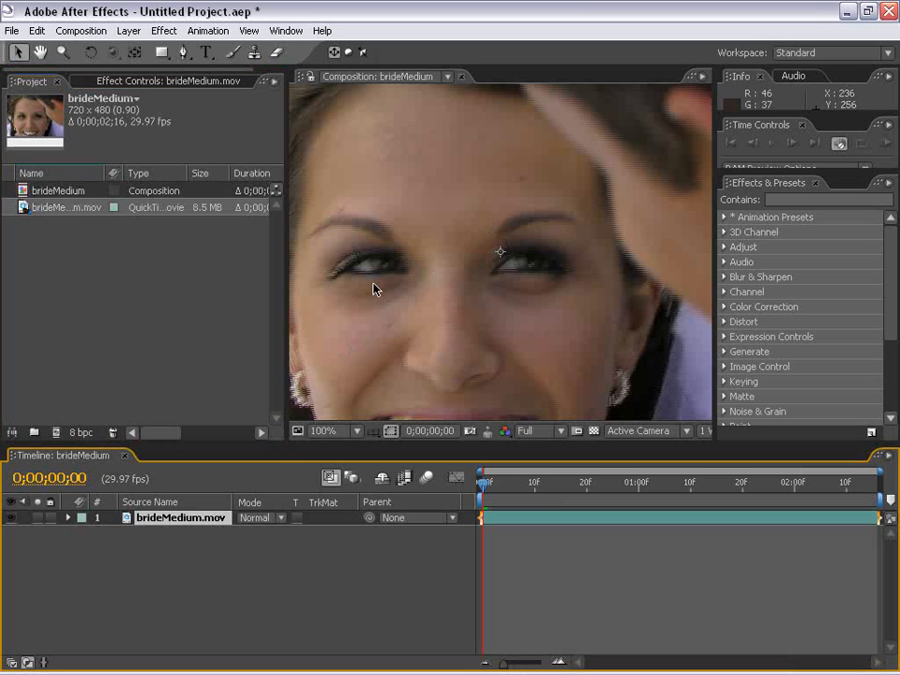
scroll(443, 321, "down", 1)
left_click(430, 385)
key("space")
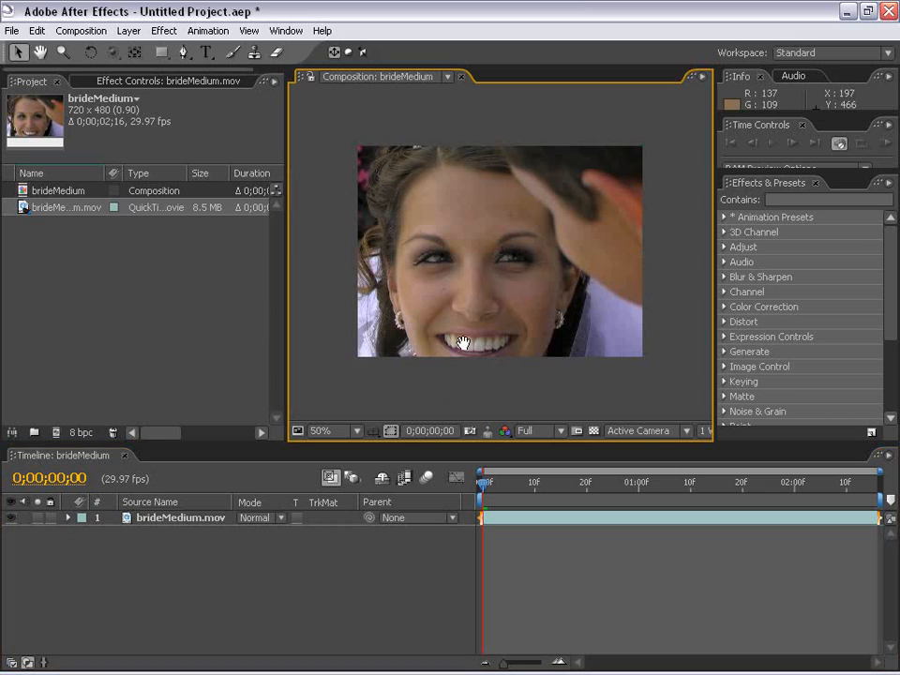
left_click_drag(464, 343, 456, 369)
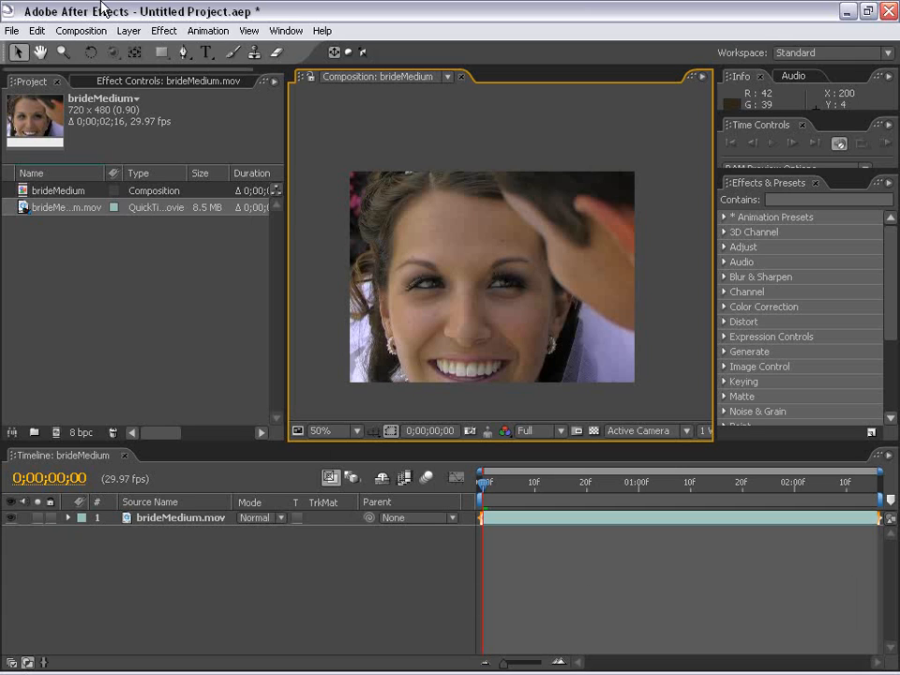
left_click(462, 230)
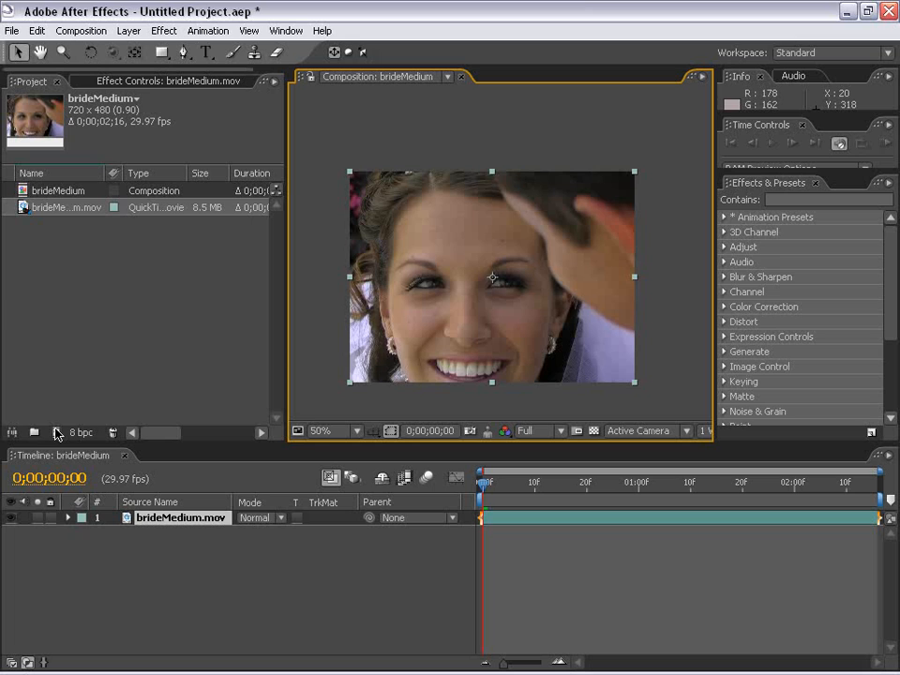
mouse_move(44, 207)
left_mouse_down()
mouse_move(60, 287)
mouse_move(58, 434)
mouse_move(51, 208)
left_mouse_up()
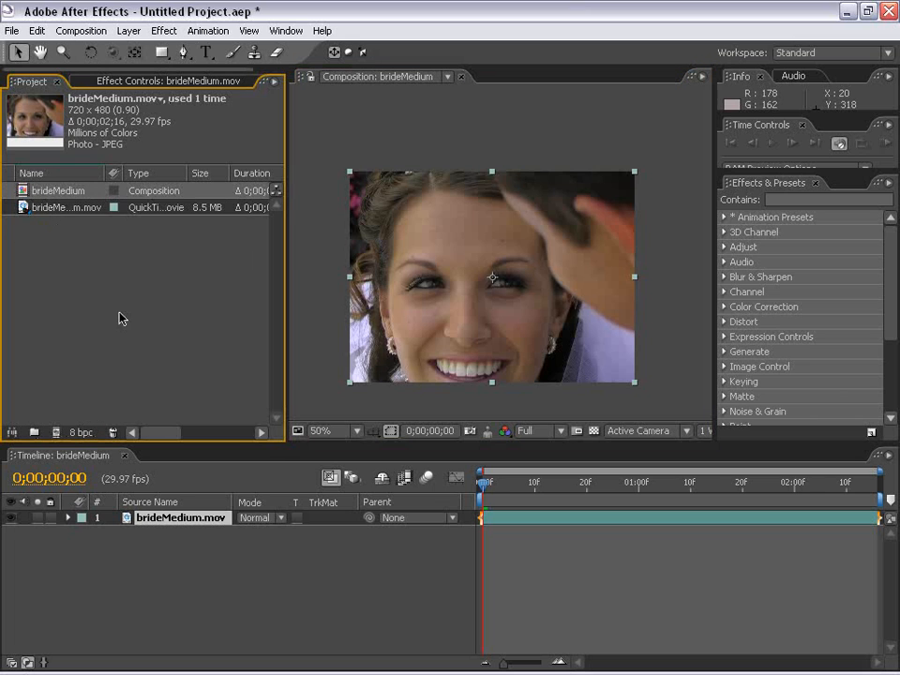
left_click(120, 314)
left_click(353, 136)
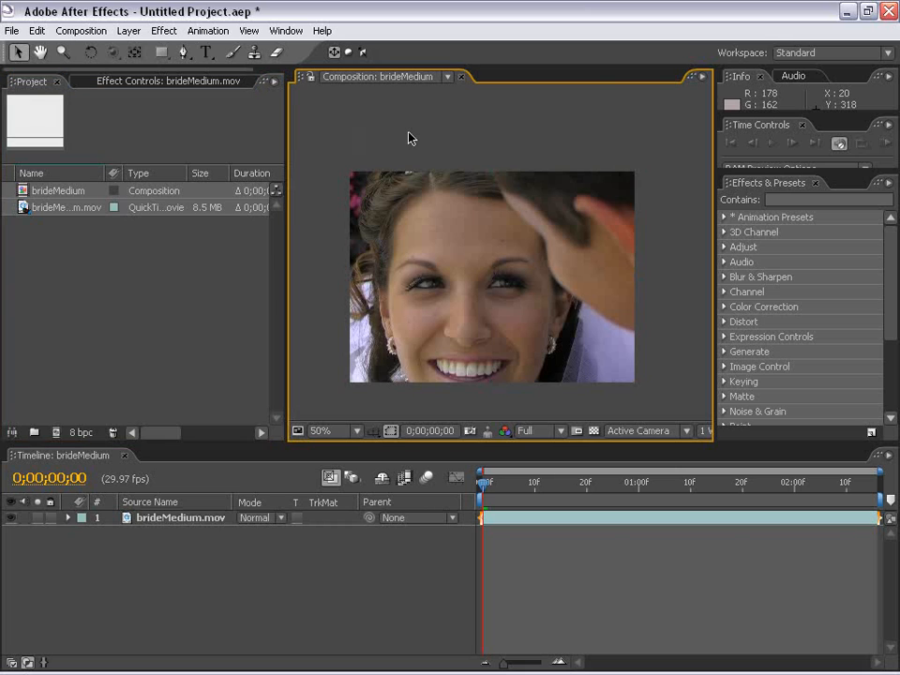
Try to outline the bride's face with a curved Pen tool mask on the footage layer
left_click(424, 233)
left_click(183, 52)
left_click_drag(439, 191, 420, 198)
mouse_move(378, 285)
left_mouse_down()
mouse_move(390, 311)
mouse_move(382, 341)
left_mouse_up()
left_click_drag(400, 418, 420, 421)
left_click_drag(533, 382, 569, 357)
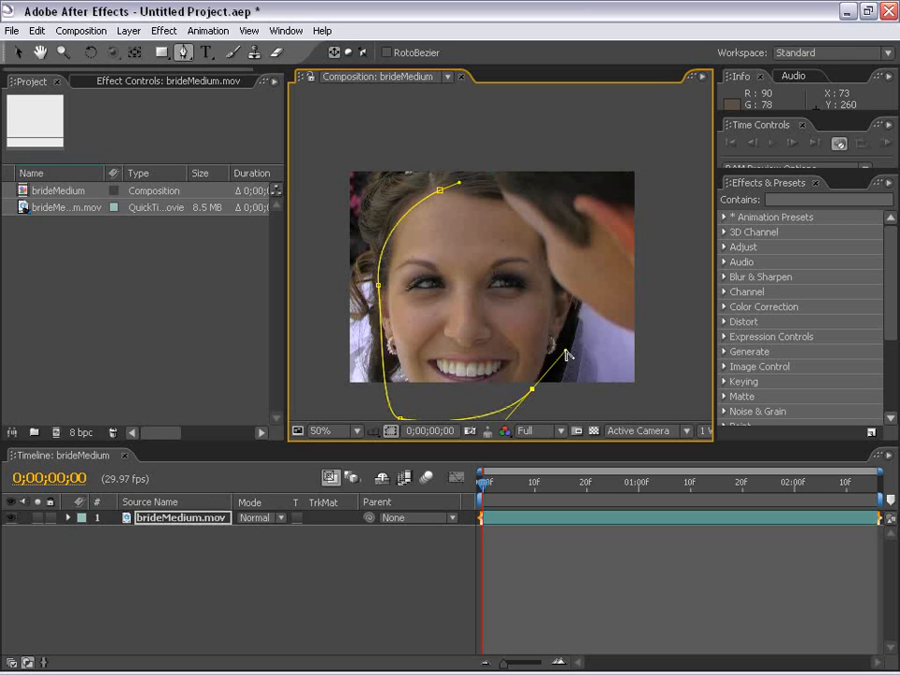
key("ctrl+z")
key("ctrl+z")
key("ctrl+z")
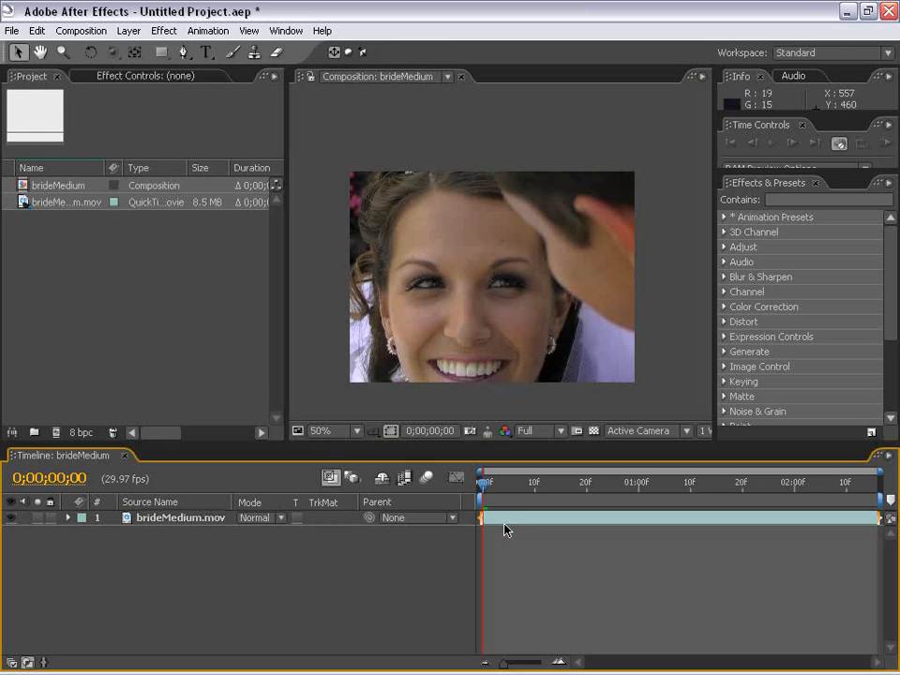
Duplicate the brideMedium.mov layer and select the upper copy
left_click(508, 521)
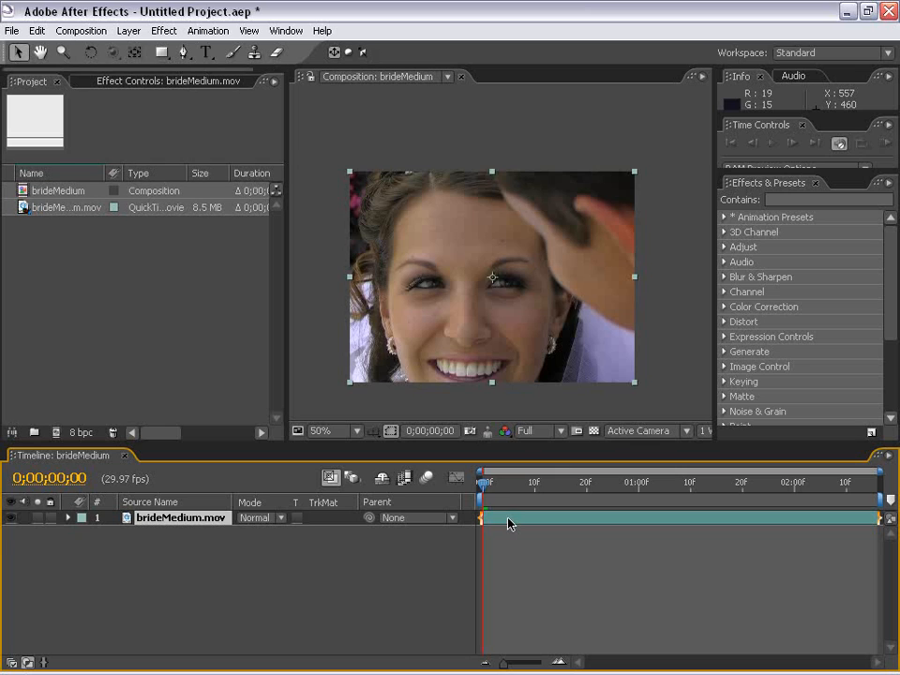
key("ctrl+d")
left_click(533, 547)
left_click(526, 518)
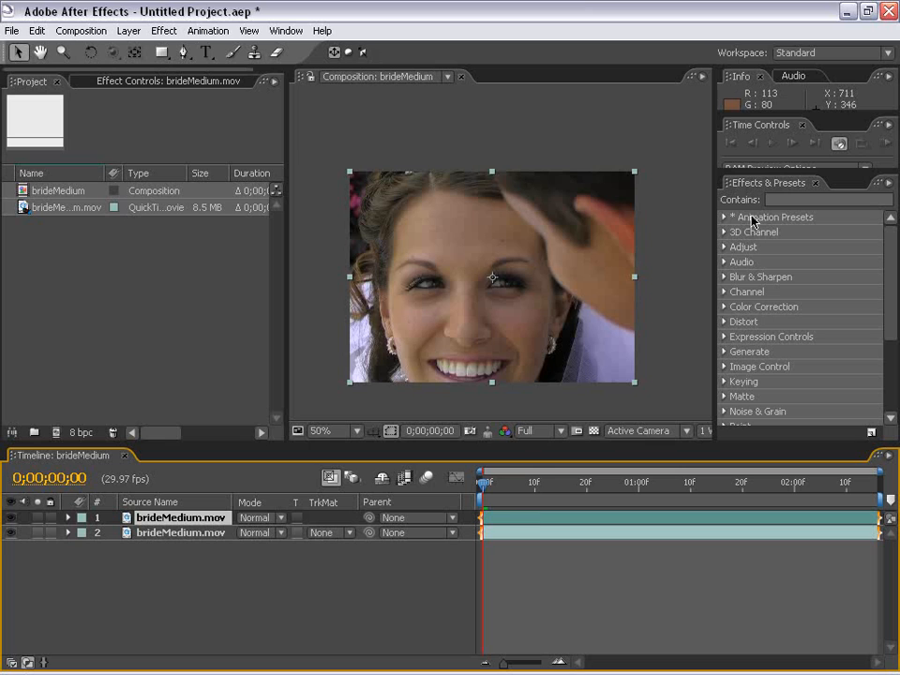
Find the threshold effects and apply CC Threshold RGB to the upper brideMedium.mov layer
left_click(795, 200)
type("thre")
key("BackSpace")
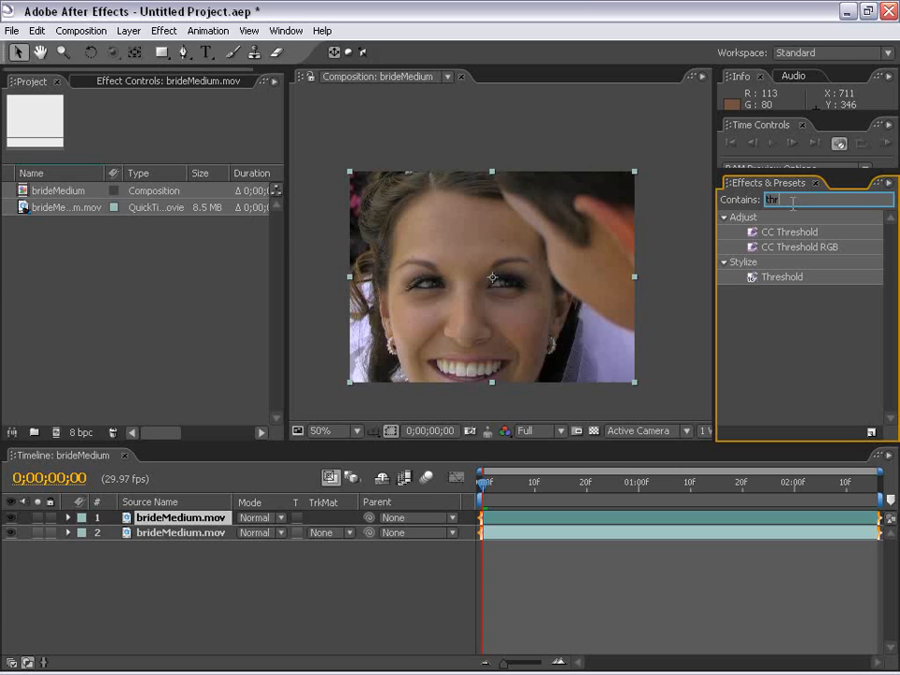
left_click(770, 248)
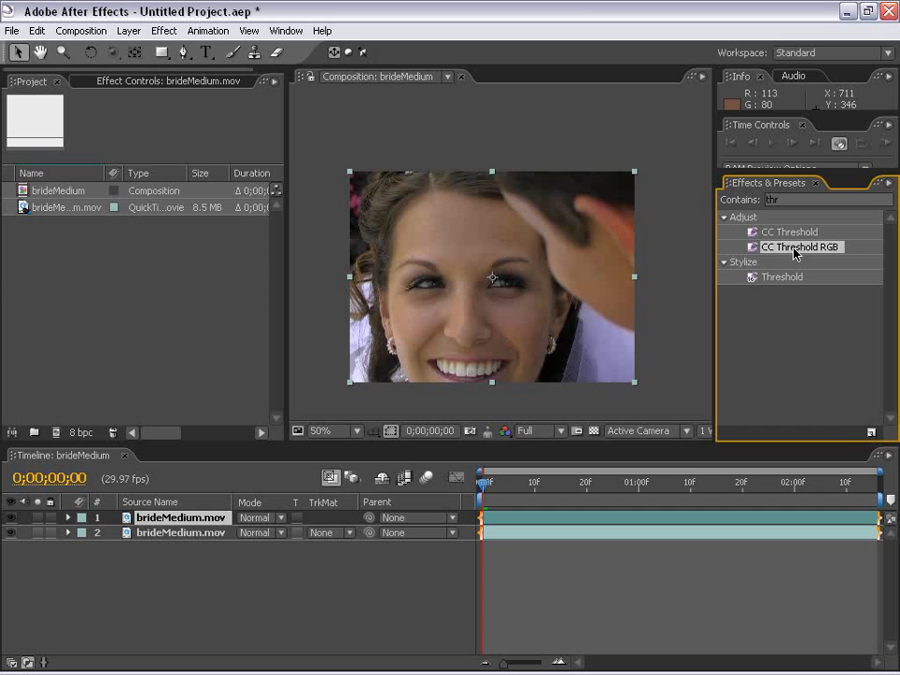
left_click_drag(797, 251, 173, 521)
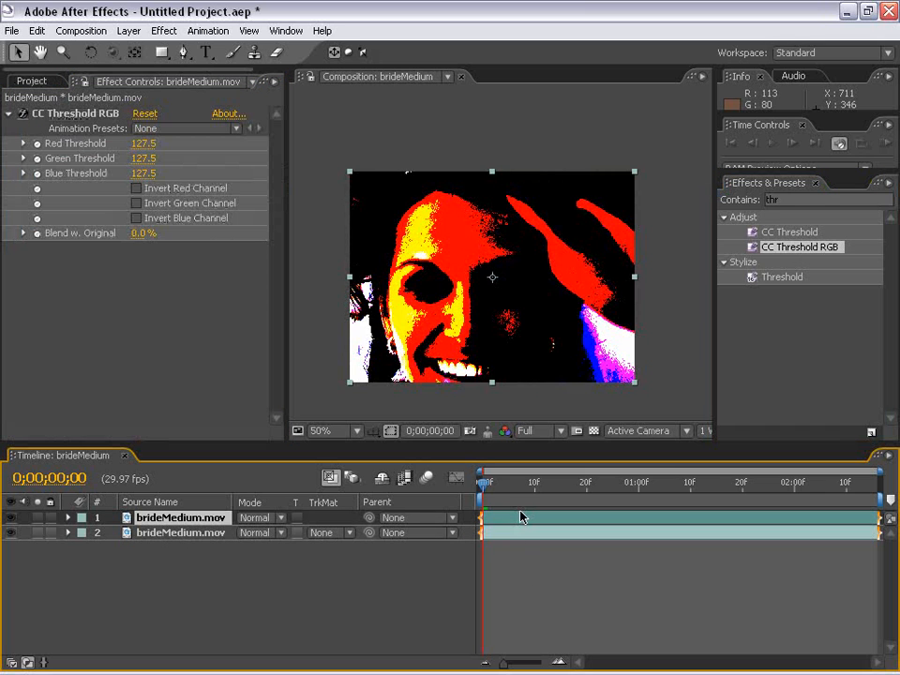
left_click(524, 553)
left_click(501, 314)
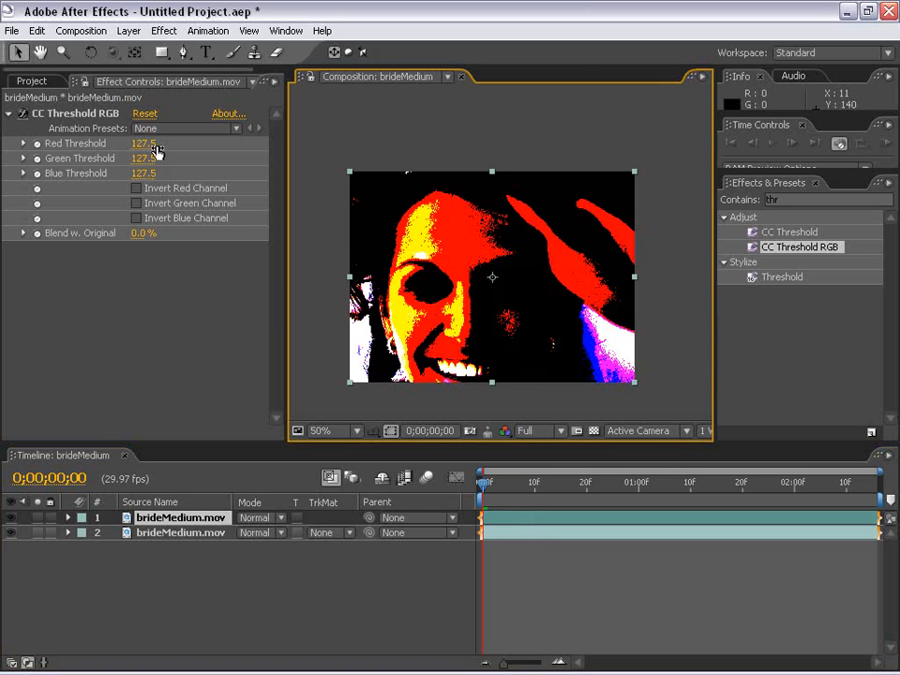
Set CC Threshold RGB's Green and Blue Thresholds to 255 and its Red Threshold to 104.5
left_click_drag(139, 159, 197, 174)
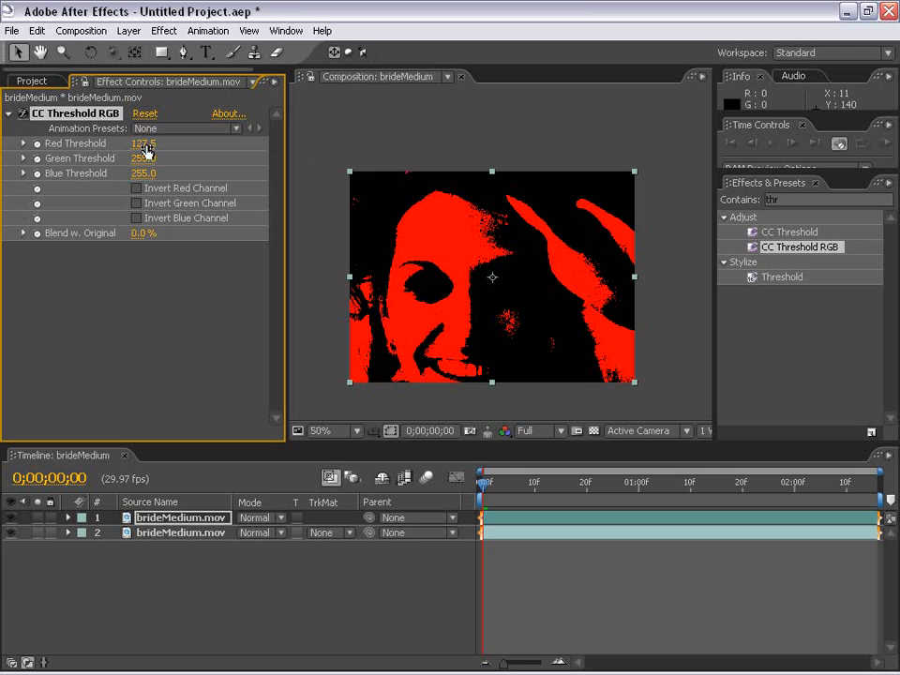
left_click_drag(146, 152, 139, 143)
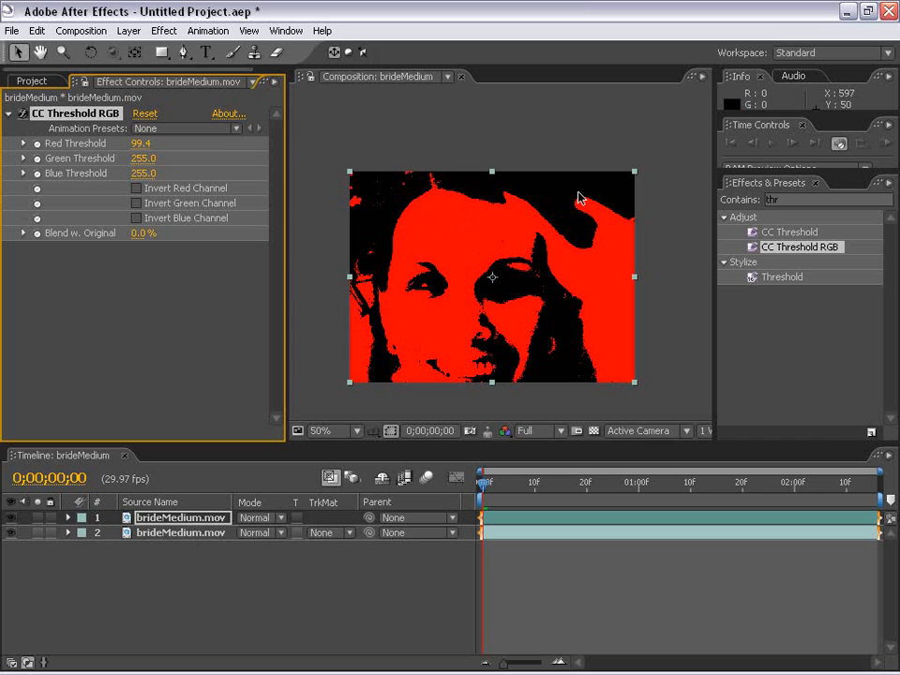
mouse_move(132, 145)
left_mouse_down()
mouse_move(124, 144)
mouse_move(150, 144)
mouse_move(129, 144)
mouse_move(138, 143)
left_mouse_up()
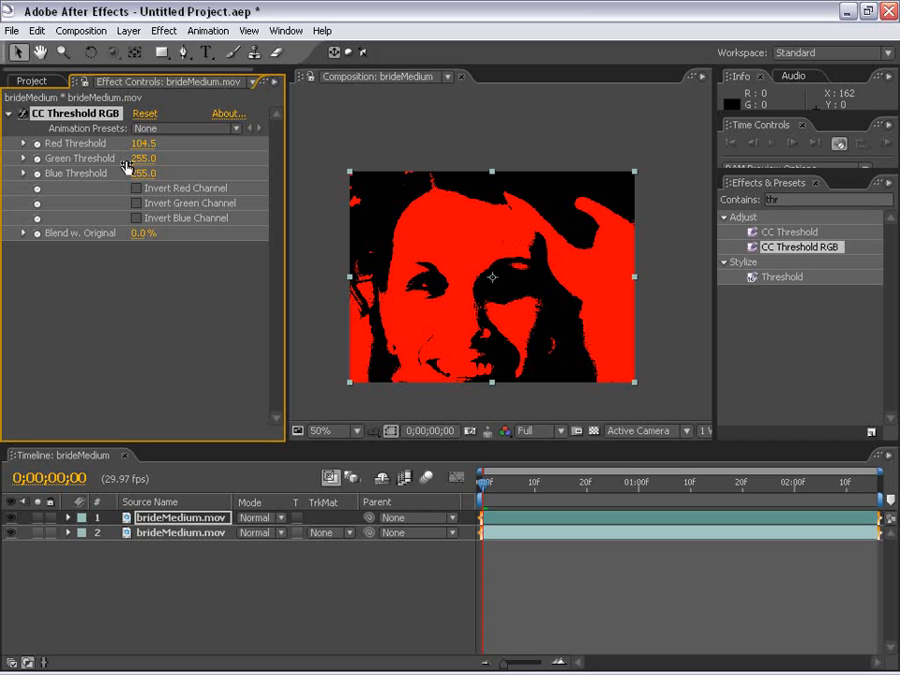
Add a Hue/Saturation effect to the upper layer, lower Master Saturation to -100, and collapse both effects' settings
left_click(601, 593)
left_click(521, 518)
left_click(459, 352)
left_click(164, 30)
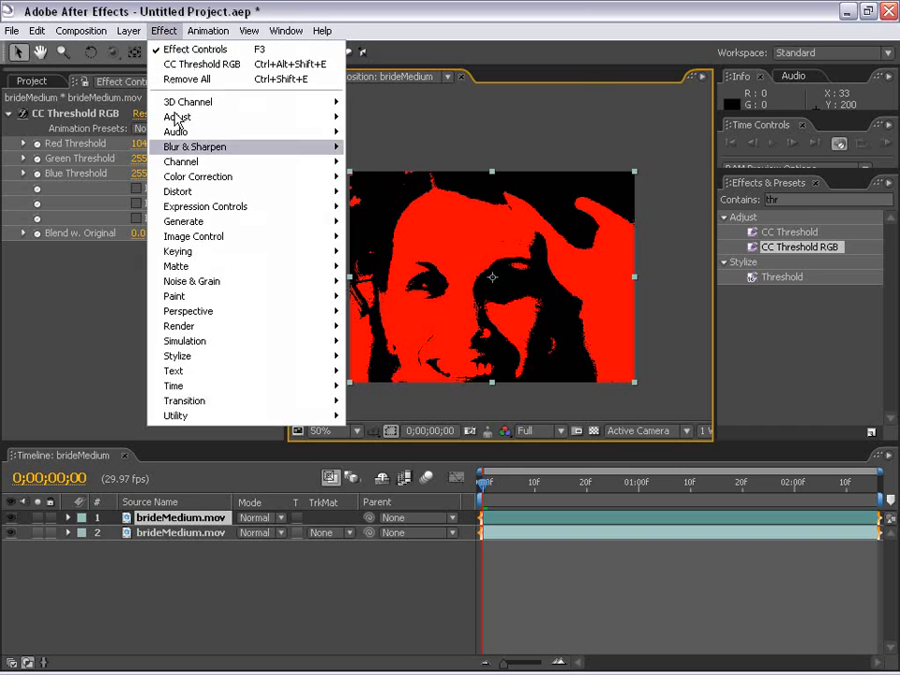
left_click(169, 16)
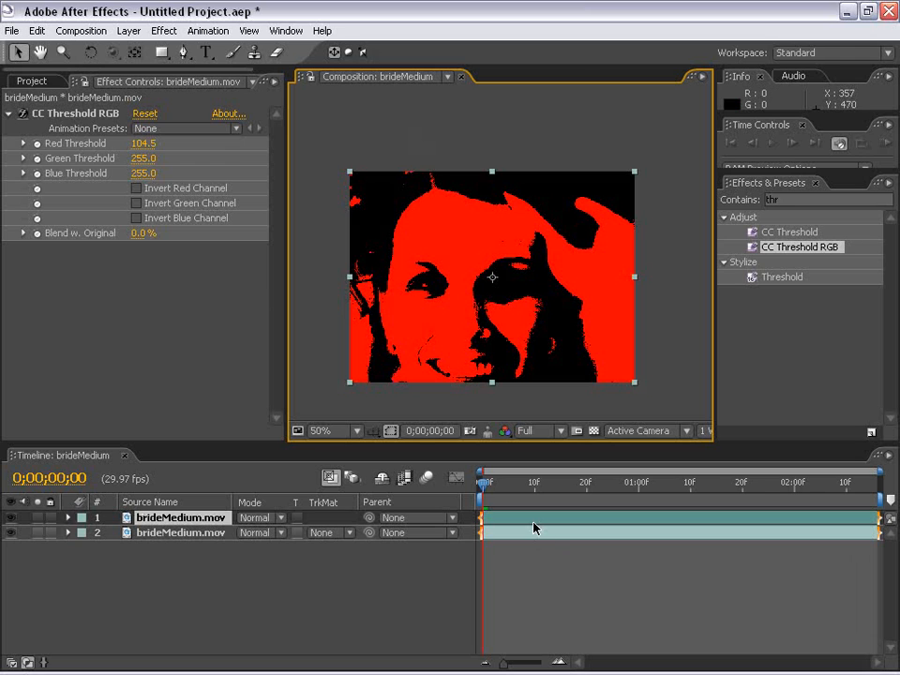
left_click(164, 31)
mouse_move(201, 178)
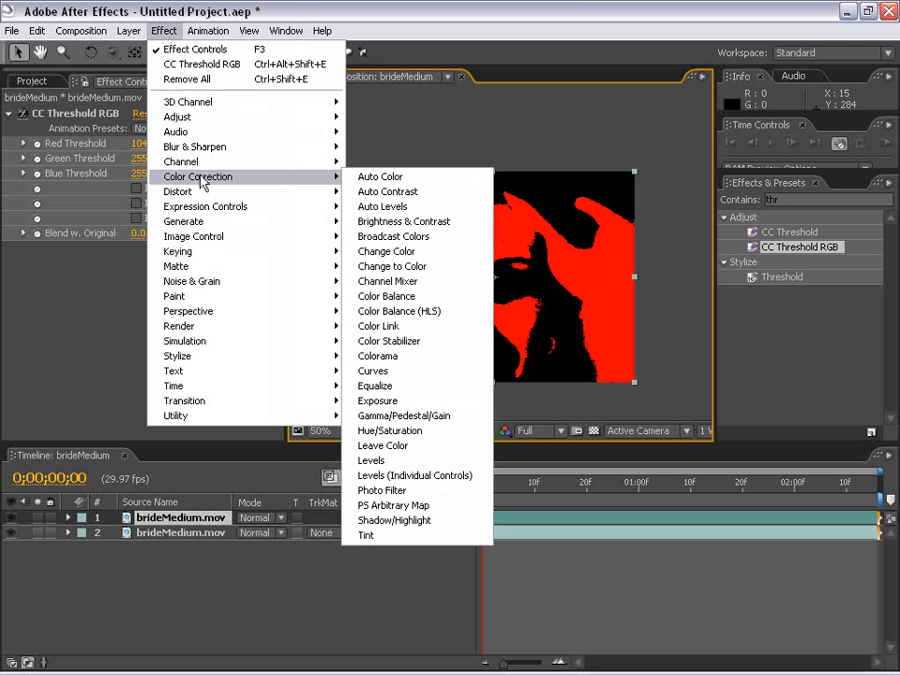
left_click(452, 433)
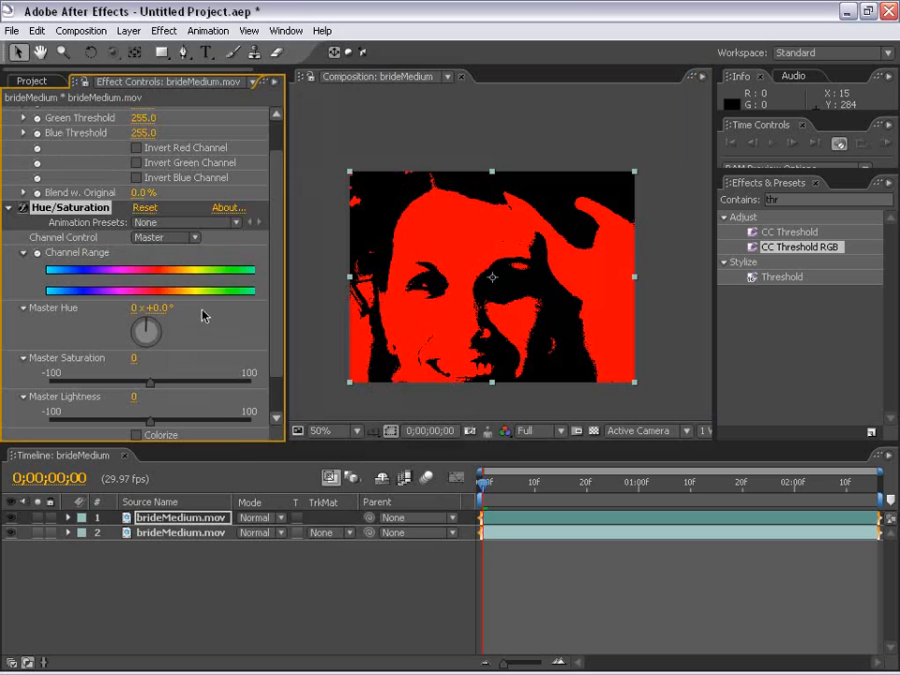
left_click_drag(276, 193, 281, 411)
left_click_drag(150, 335, 51, 336)
left_click(9, 160)
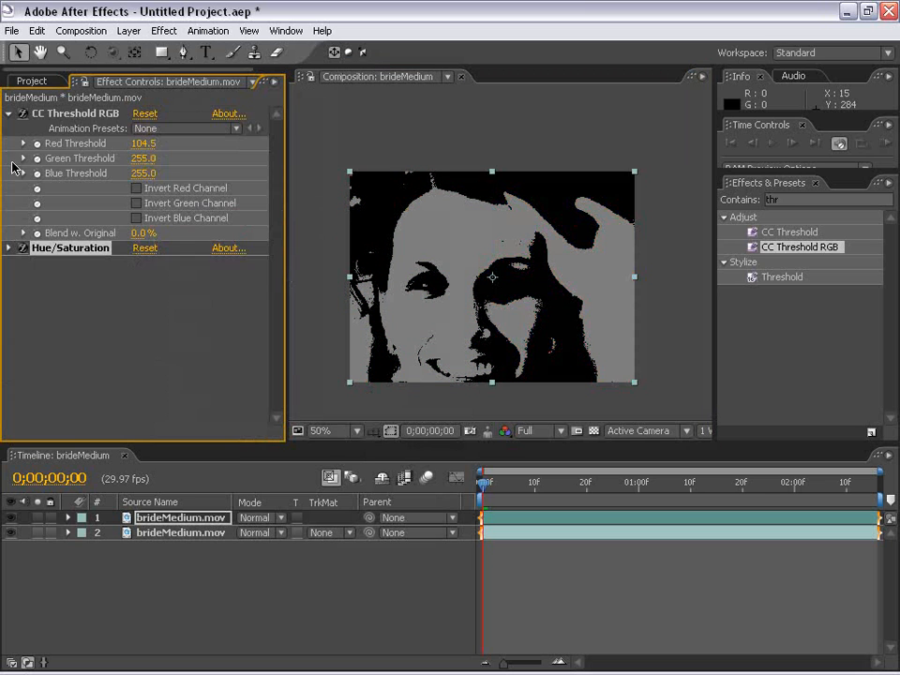
left_click(8, 113)
Add a Levels effect to the upper layer and set Input White to 81 to turn the grey areas white
left_click(164, 31)
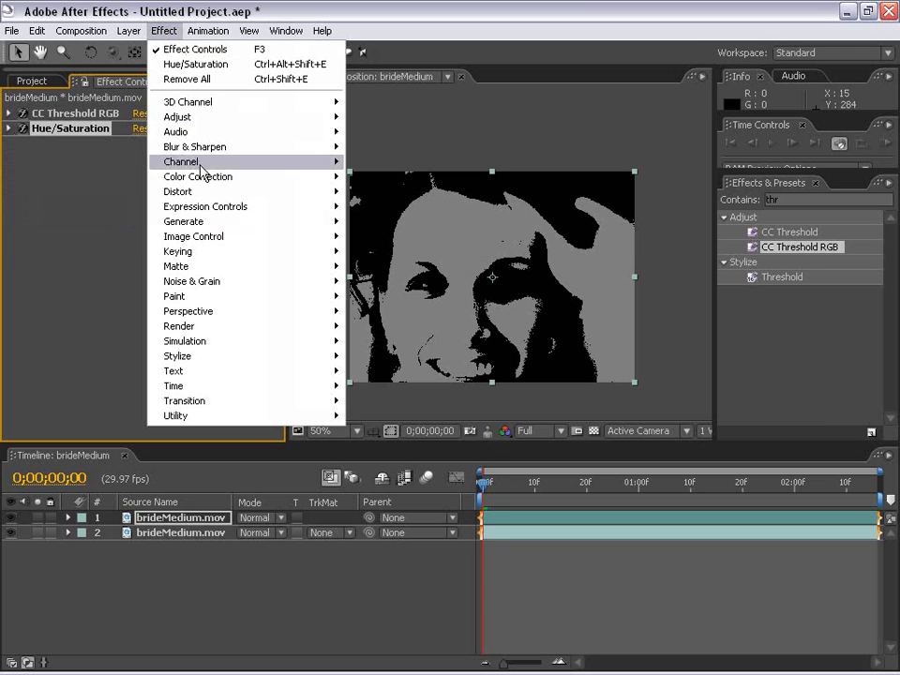
mouse_move(198, 176)
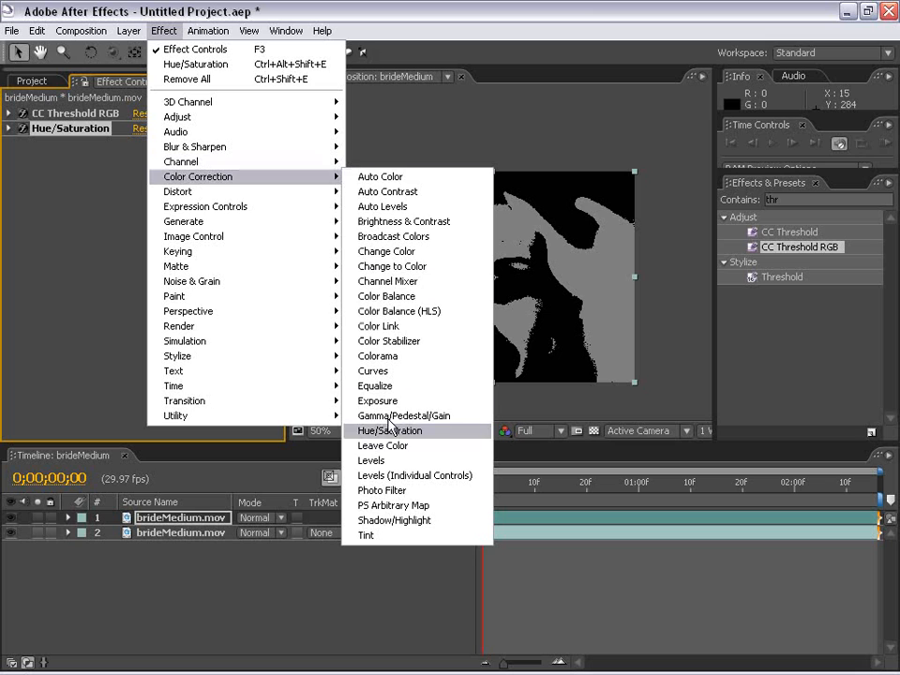
left_click(384, 460)
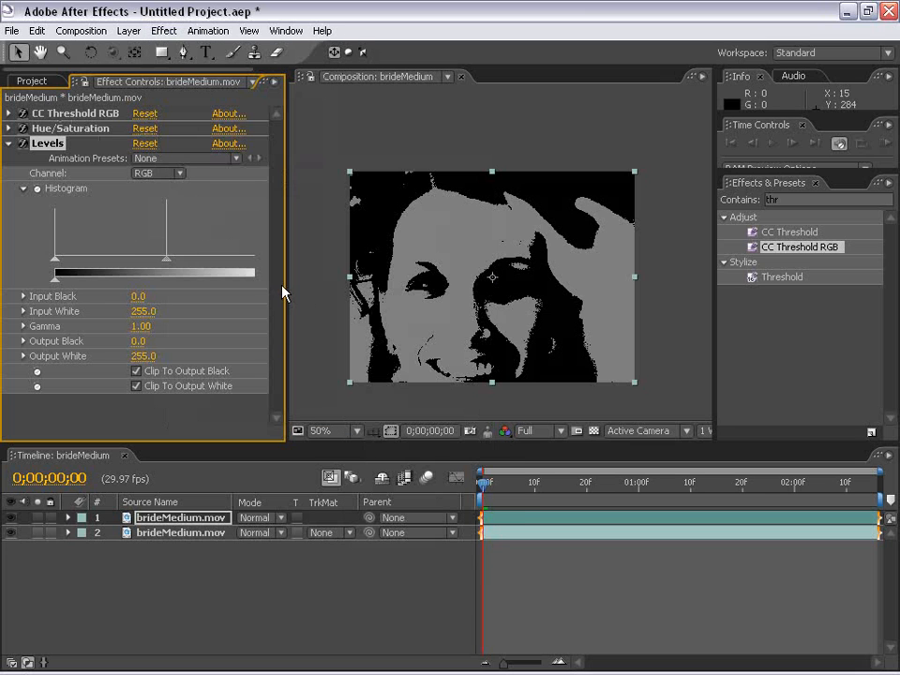
left_click_drag(287, 285, 348, 281)
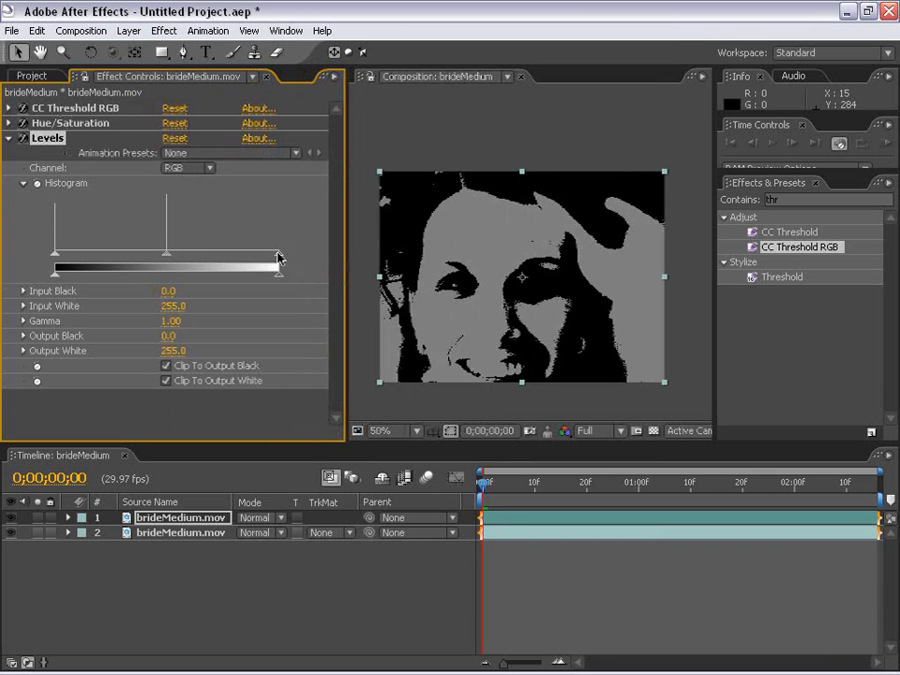
left_click_drag(278, 258, 128, 256)
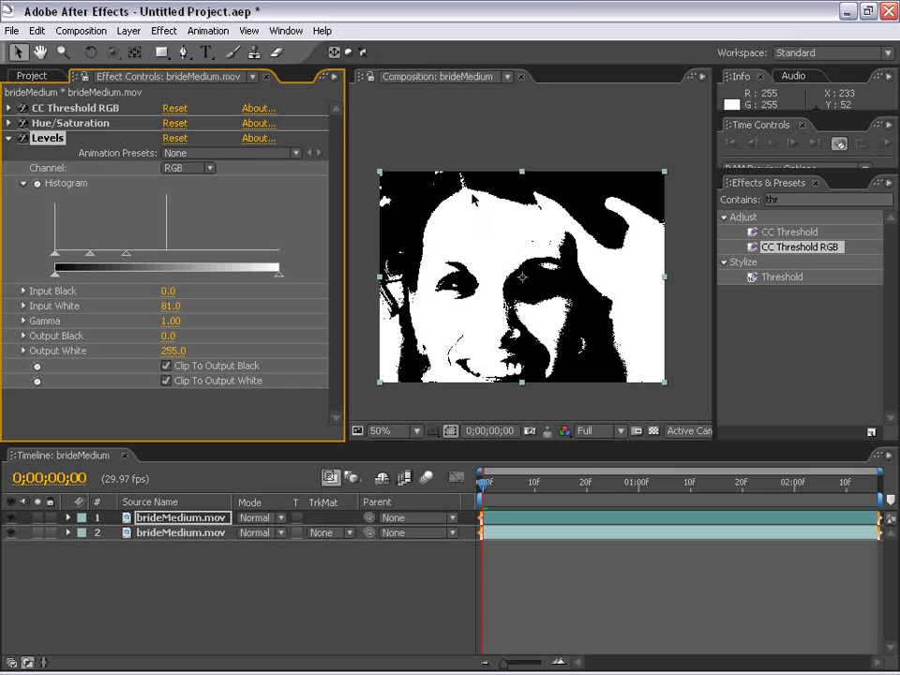
left_click(8, 138)
left_click(21, 124)
left_click(21, 125)
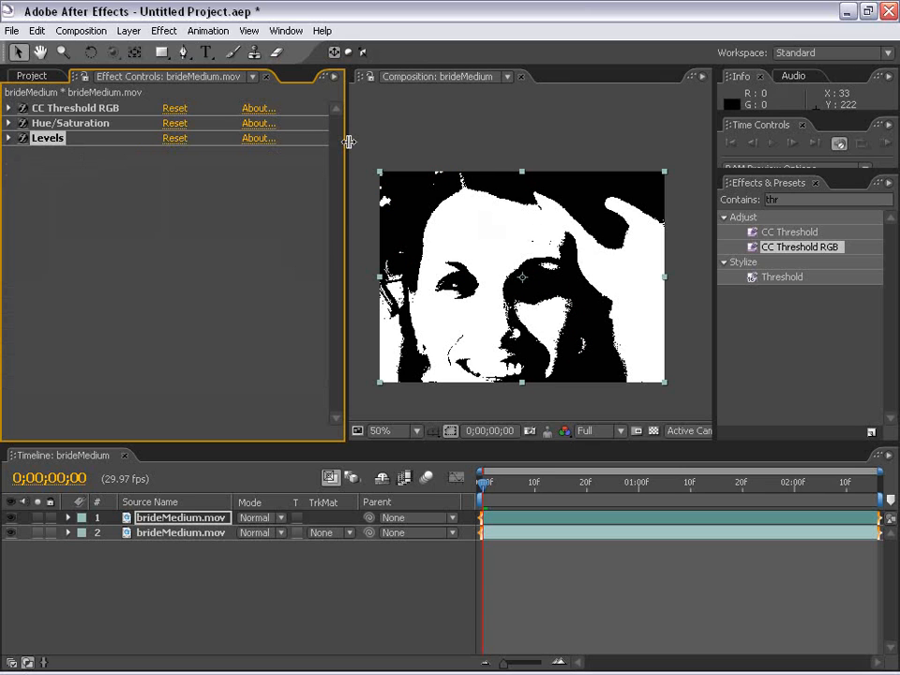
Create a new adjustment layer and place it between the two brideMedium.mov layers
left_click_drag(345, 140, 207, 136)
left_click(128, 31)
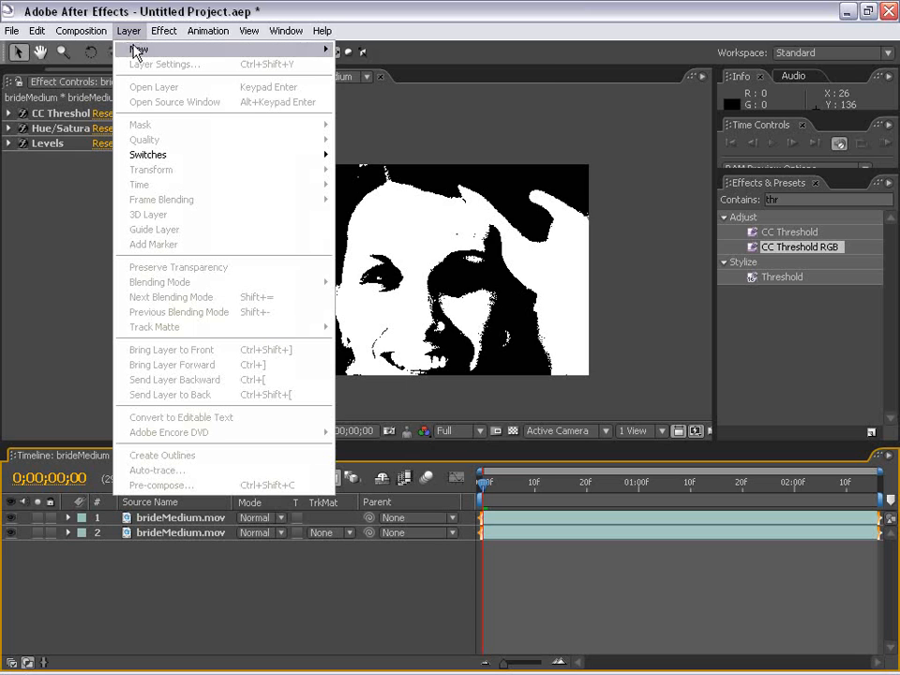
mouse_move(103, 47)
left_click(419, 124)
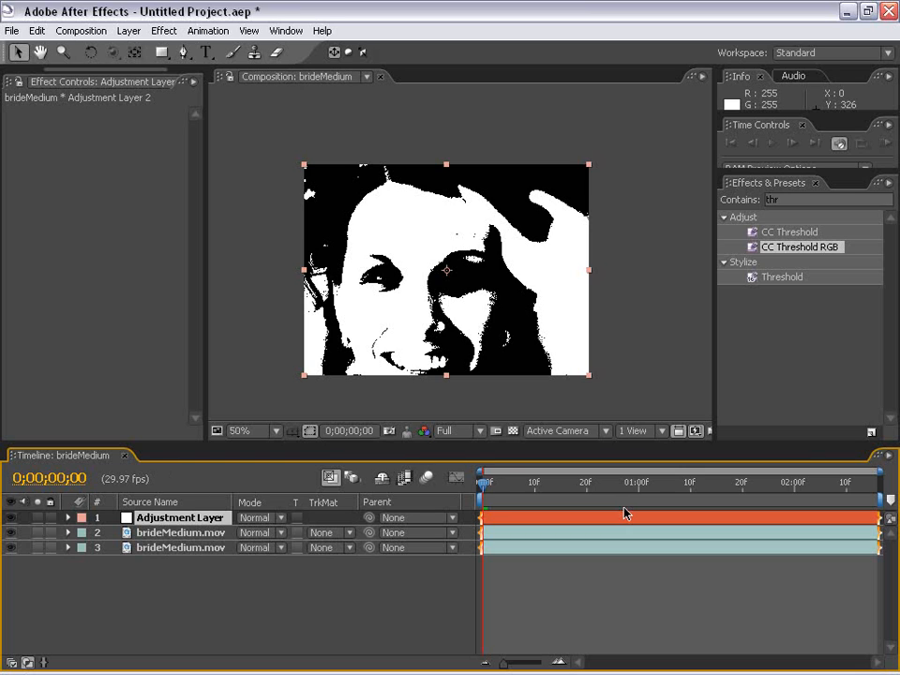
key("F2")
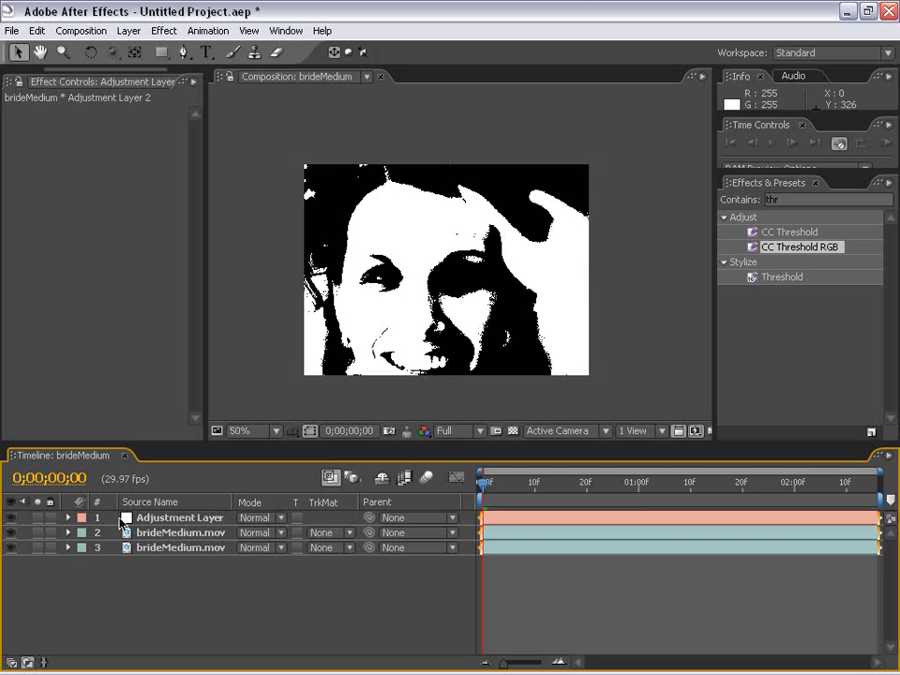
mouse_move(150, 523)
left_mouse_down()
mouse_move(156, 519)
mouse_move(157, 547)
mouse_move(156, 538)
left_mouse_up()
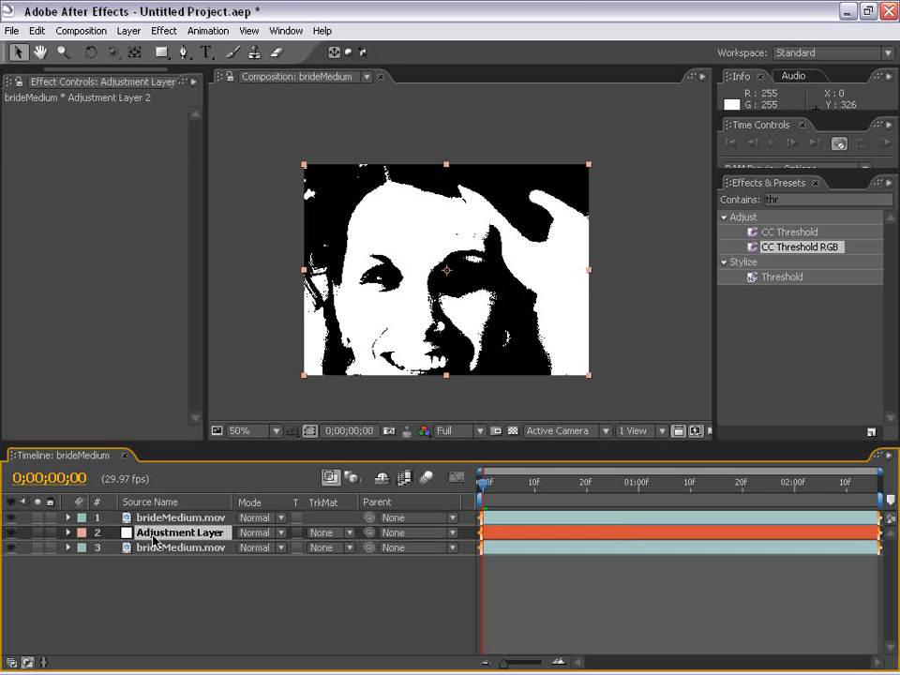
Toggle the top layer's visibility off and back on, and show the layer switches columns in the timeline
left_click(150, 522)
key("F2")
left_click(10, 518)
left_click(10, 519)
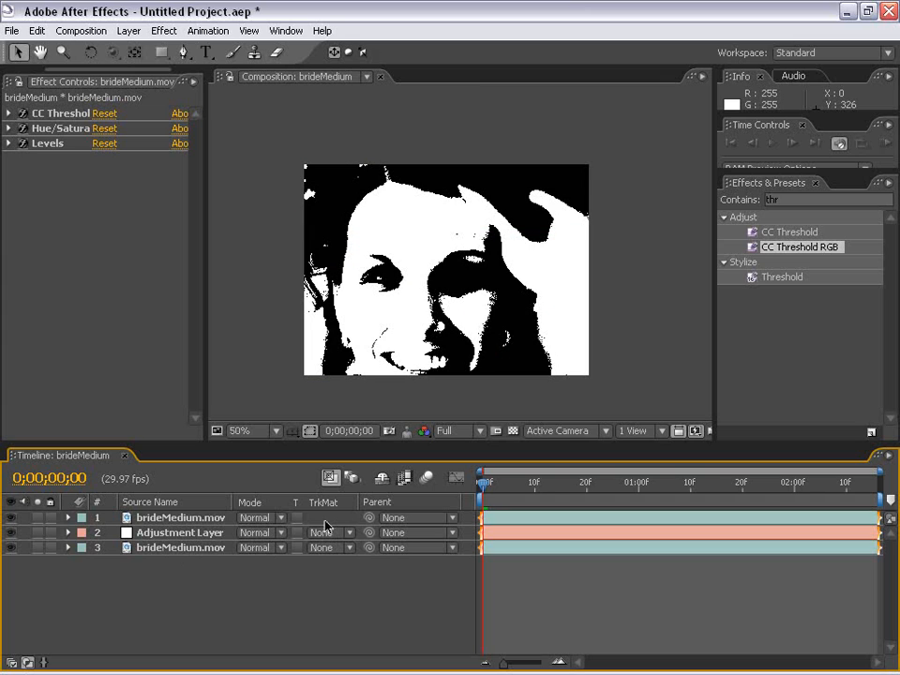
key("F4")
key("F4")
key("F4")
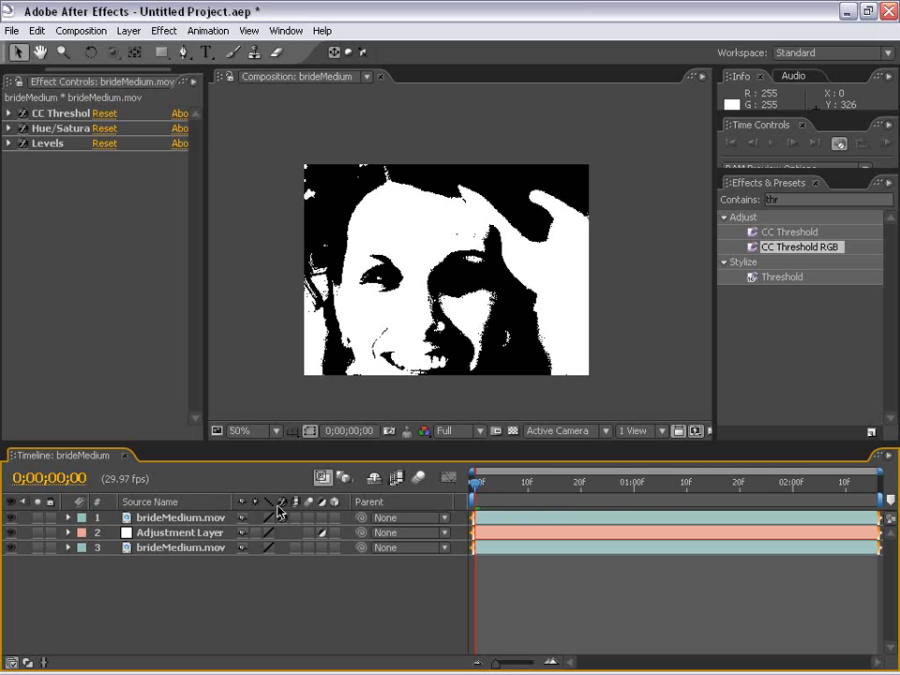
Show the track matte options and set the adjustment layer's track matte to Luma Matte "brideMedium.mov"
key("F4")
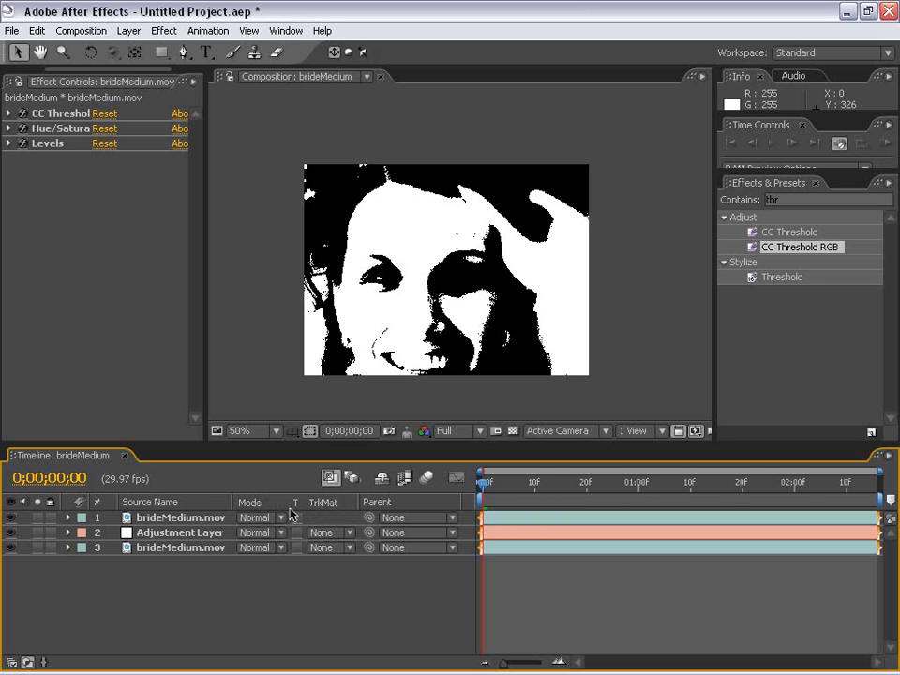
left_click(351, 533)
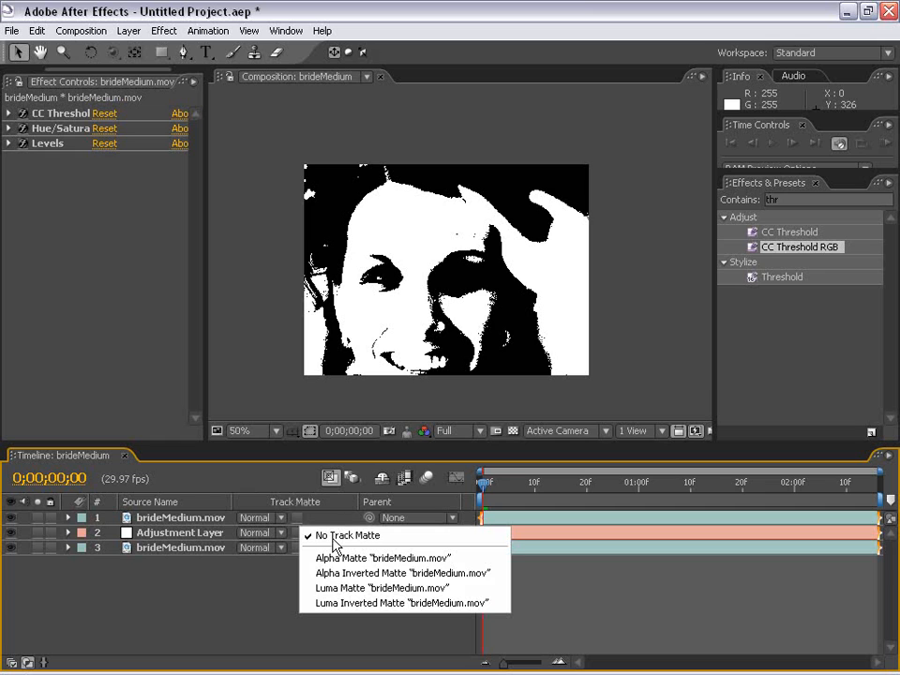
left_click(375, 589)
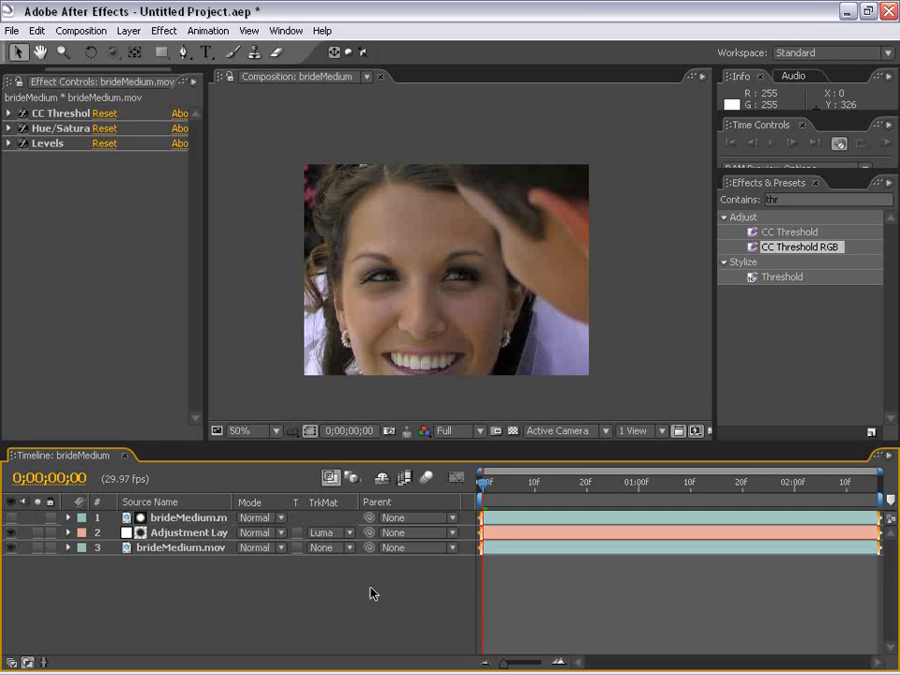
Go to 0;00;00;08 and toggle the top matte layer's visibility to compare the black-and-white matte with the footage
left_click_drag(483, 497, 523, 509)
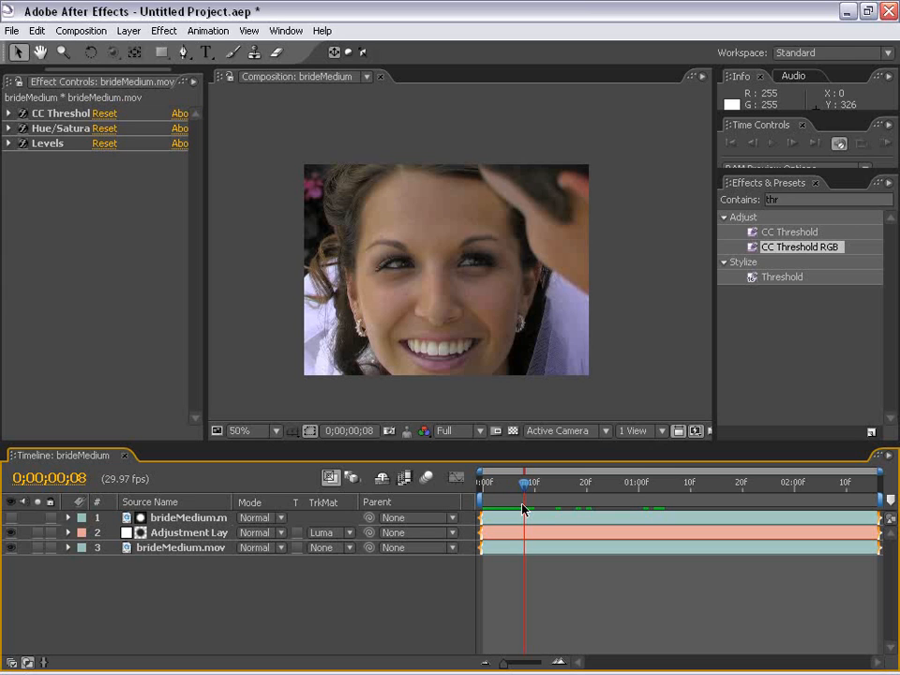
left_click(12, 519)
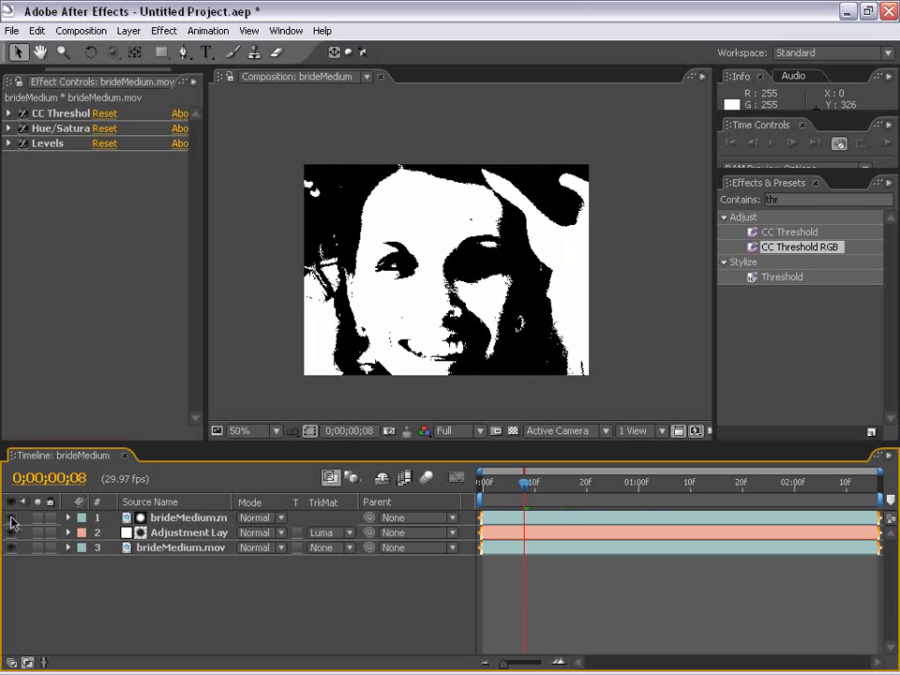
left_click(11, 518)
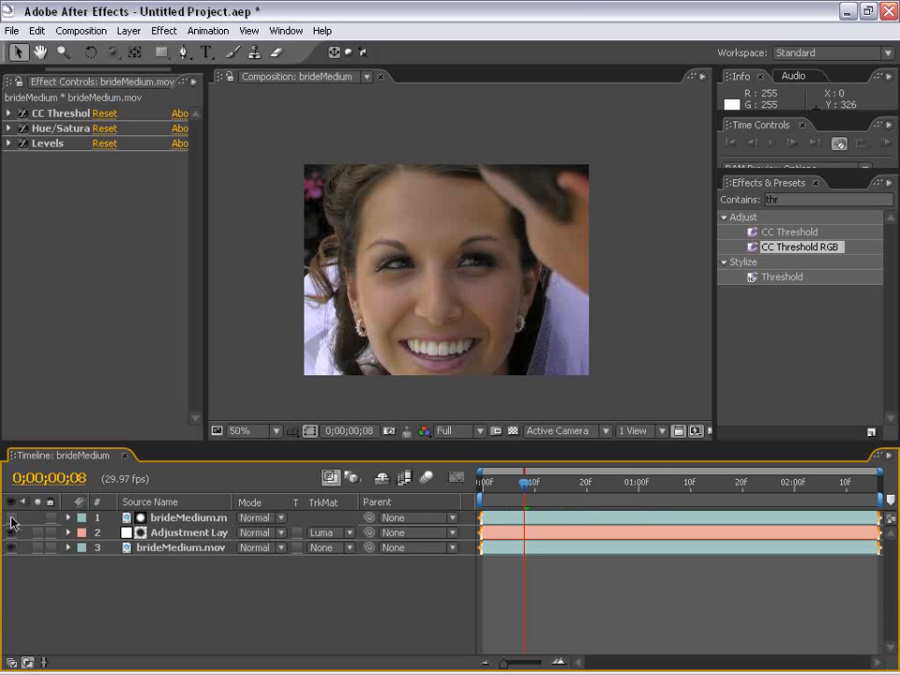
left_click(195, 535)
left_click(522, 568)
left_click(515, 535)
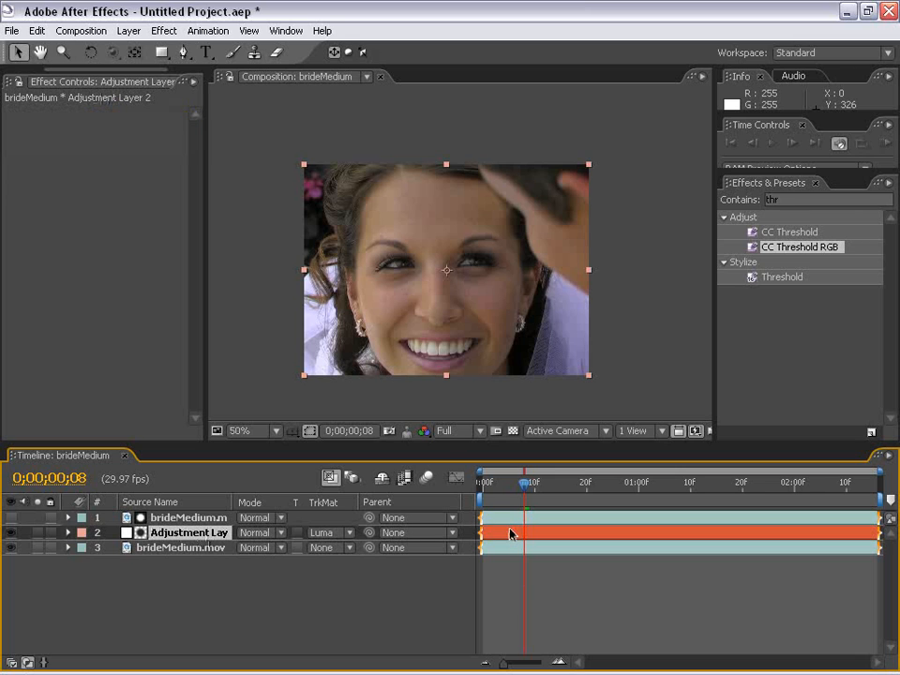
left_click(11, 519)
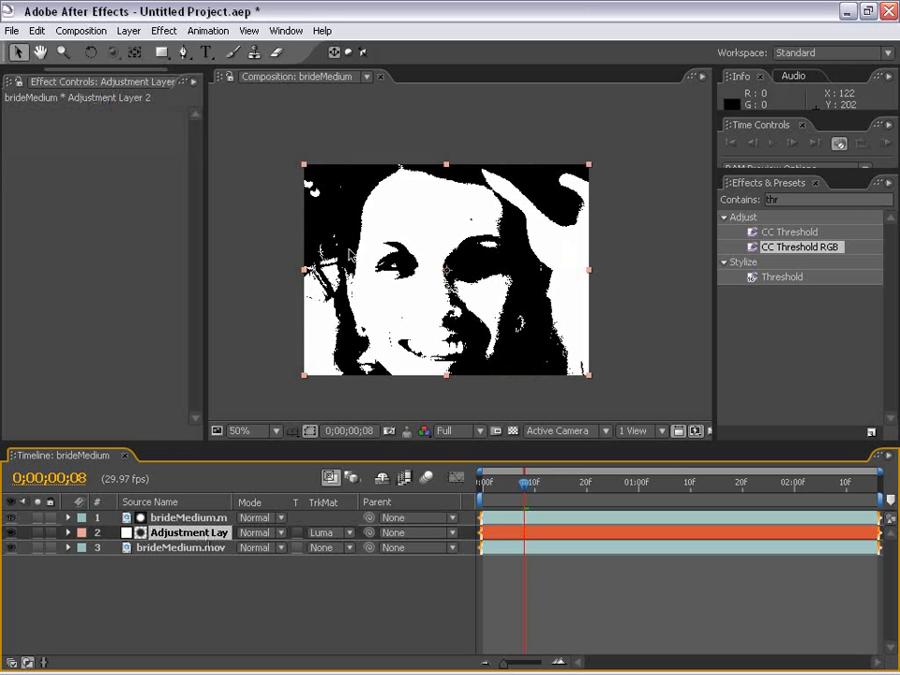
left_click(11, 519)
Add a Levels effect to the adjustment layer and widen the effect settings area to see the whole histogram
left_click(543, 586)
left_click(512, 534)
left_click(164, 30)
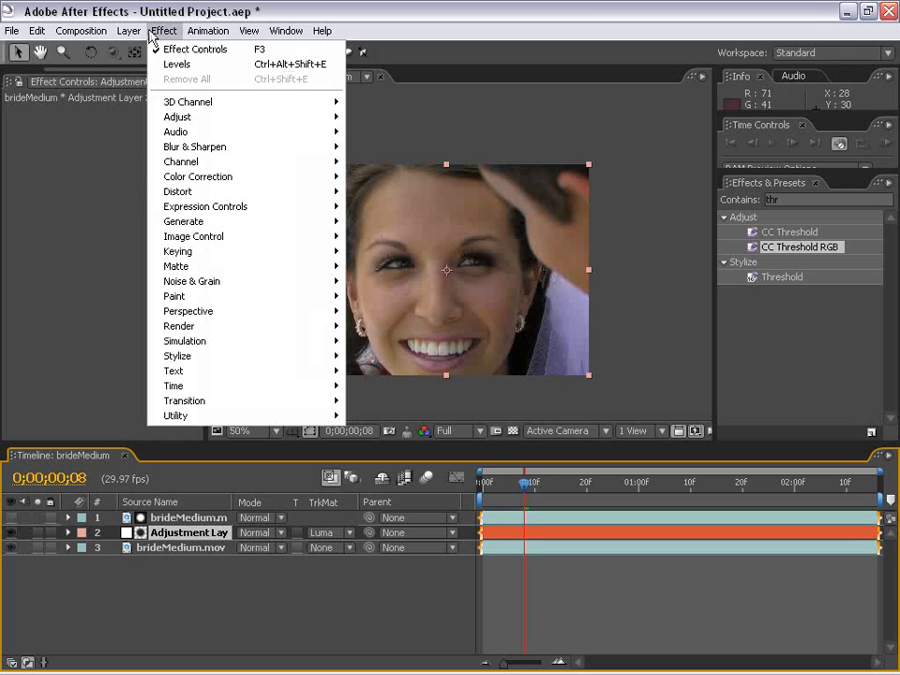
mouse_move(225, 180)
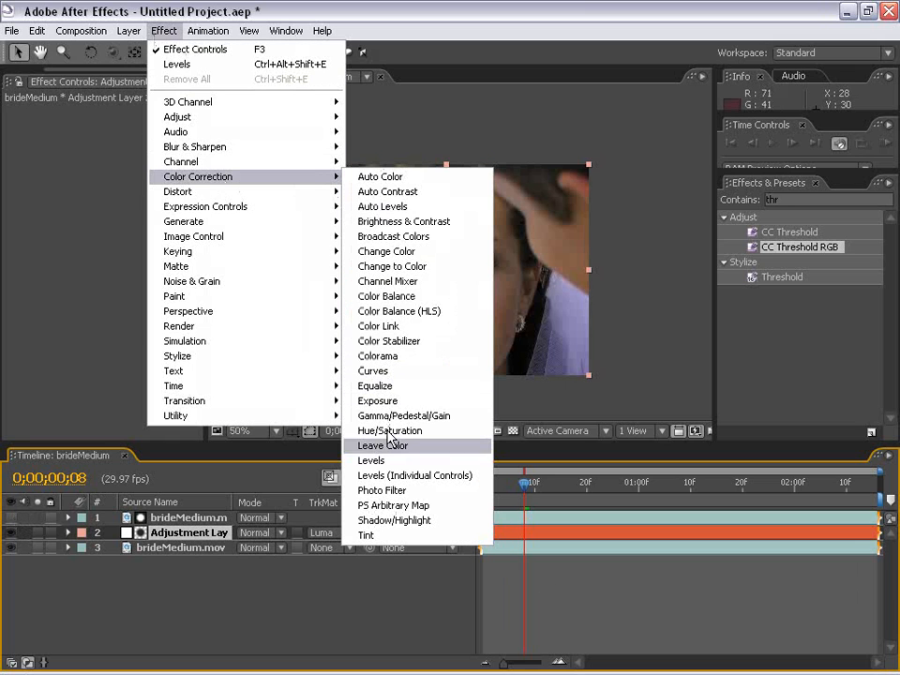
left_click(371, 460)
left_click_drag(203, 301, 430, 315)
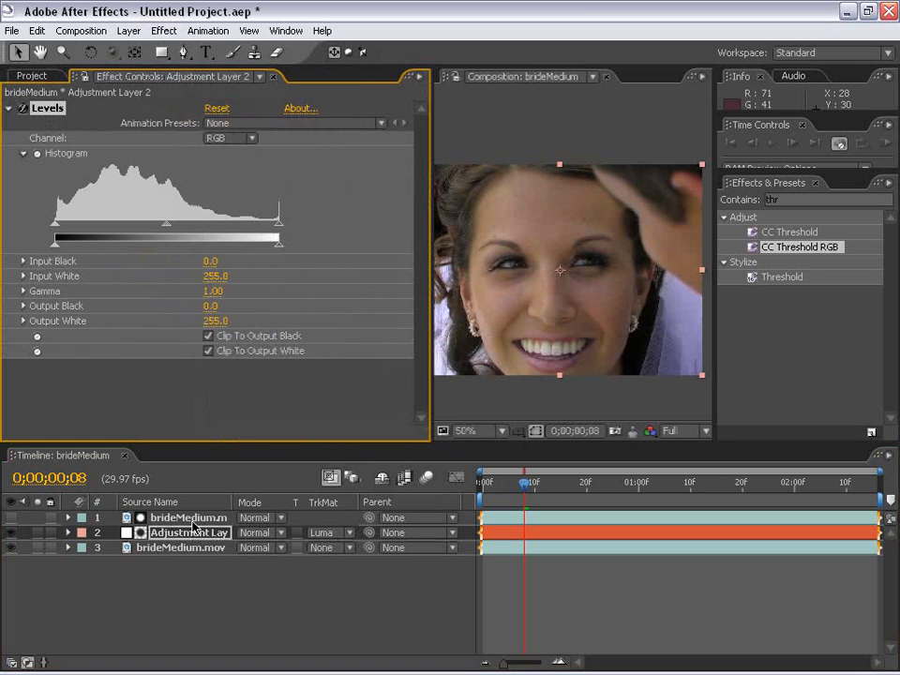
Test the luma matte by lowering the adjustment layer's Levels Input White to 142, then restore it to 255
left_click(311, 534)
left_click(390, 531)
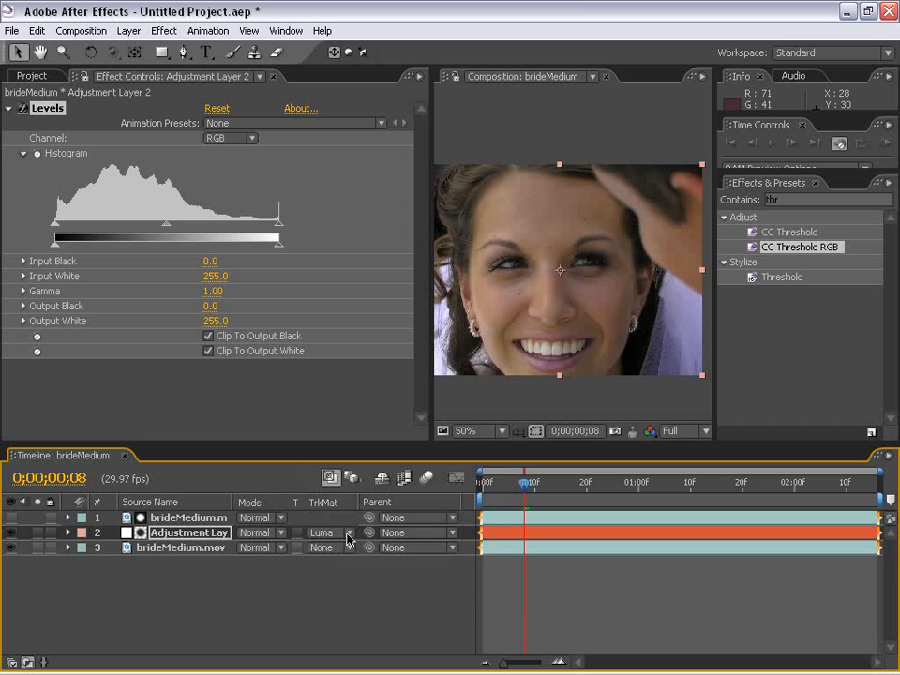
left_click_drag(279, 229, 180, 240)
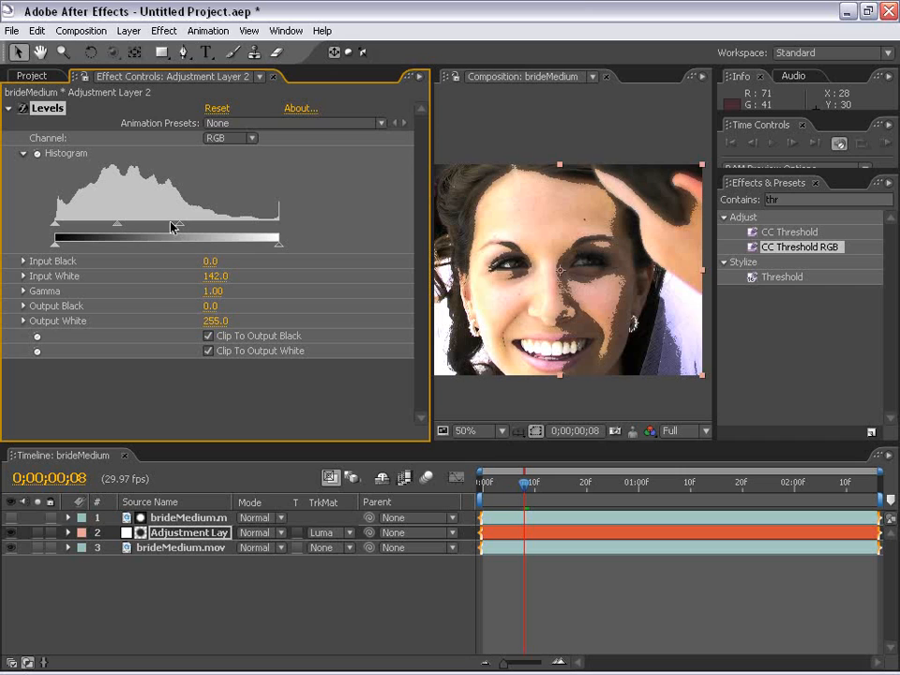
left_click_drag(180, 240, 300, 234)
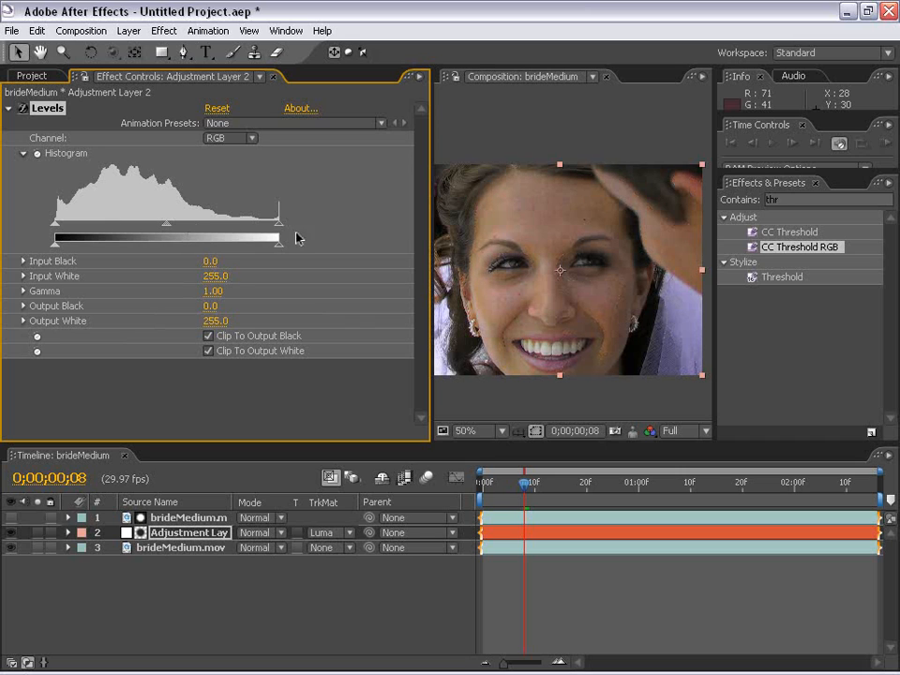
Narrow the effect settings area and delete the Levels effect from the adjustment layer
left_click_drag(430, 265, 263, 268)
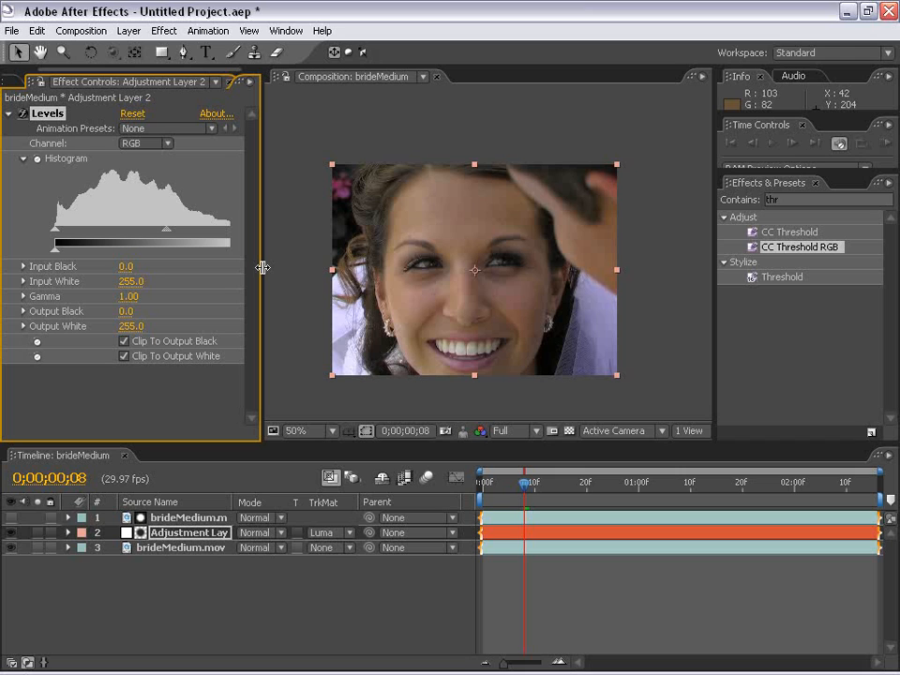
left_click_drag(262, 268, 376, 268)
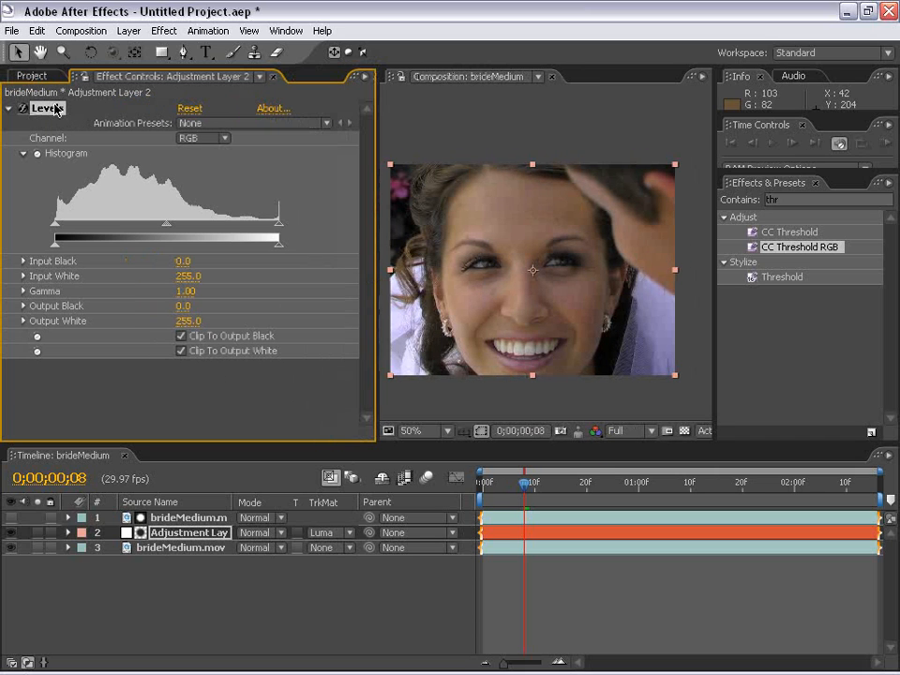
key("Delete")
left_click(603, 601)
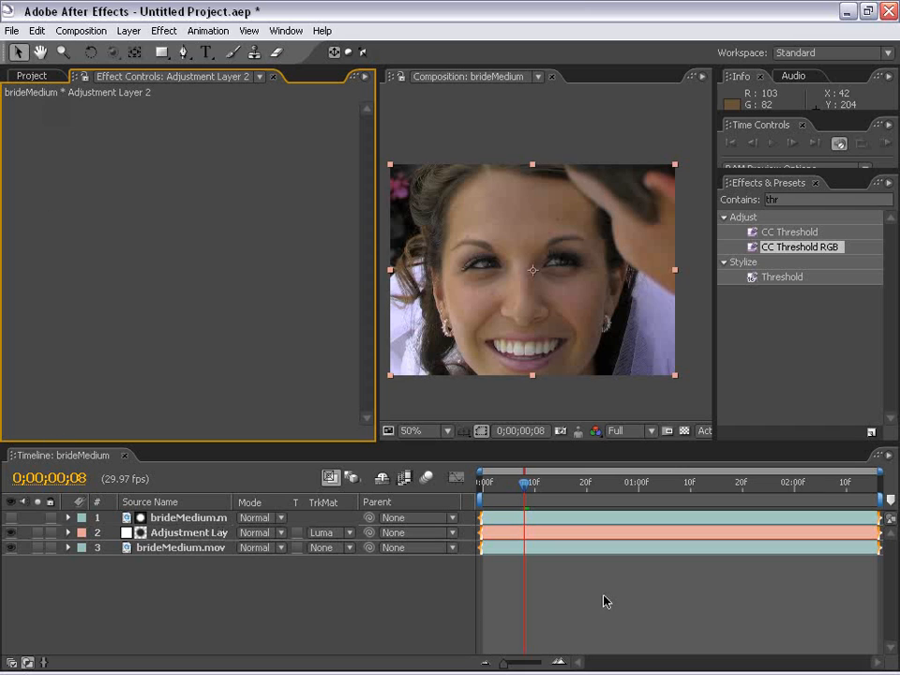
Add a Remove Grain effect to the adjustment layer and view its preview region around the bride's eyes and nose at 100%
left_click(586, 534)
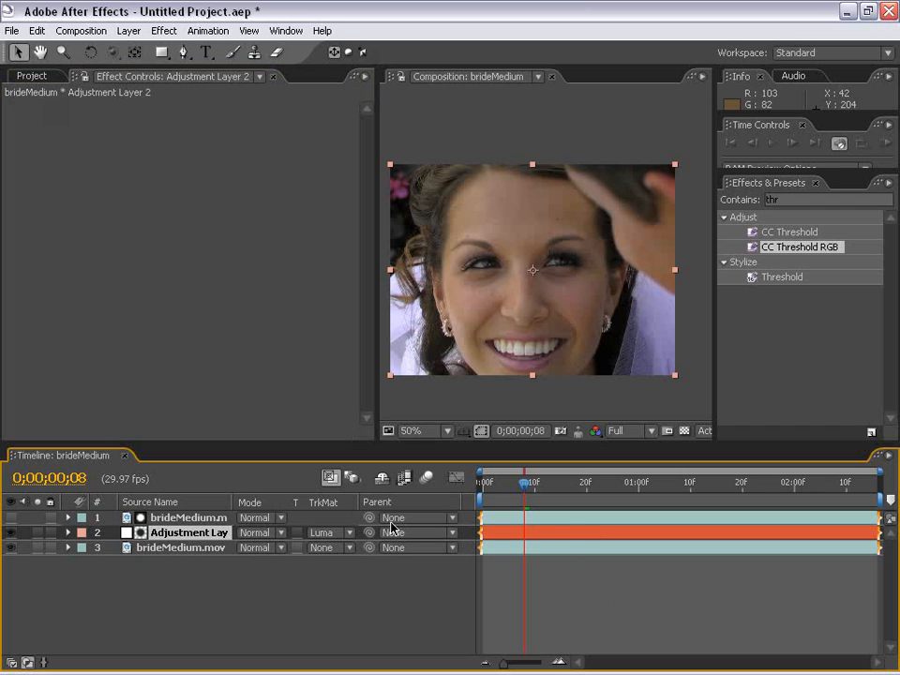
left_click(154, 34)
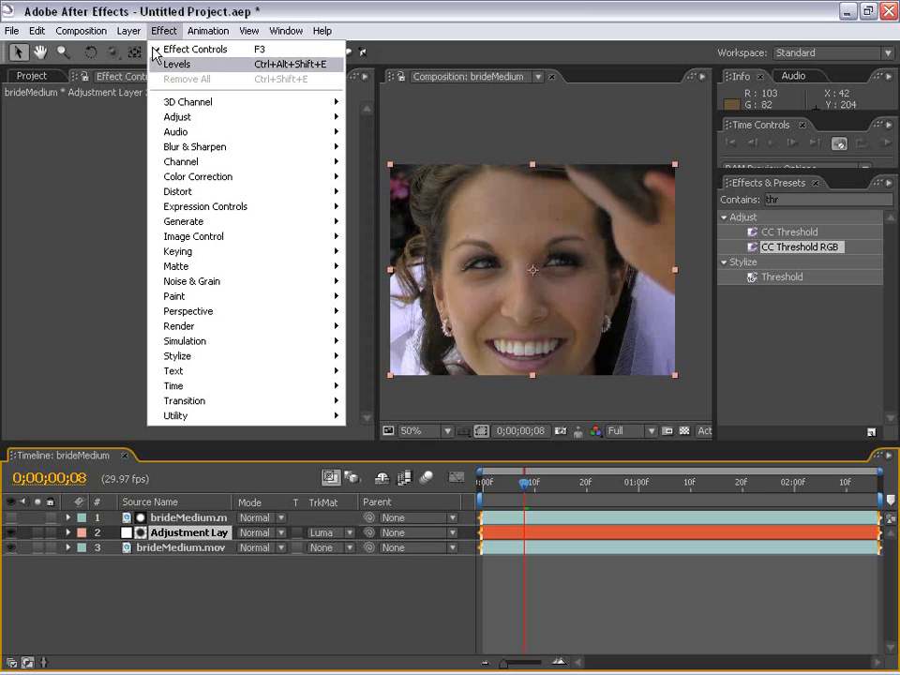
mouse_move(196, 283)
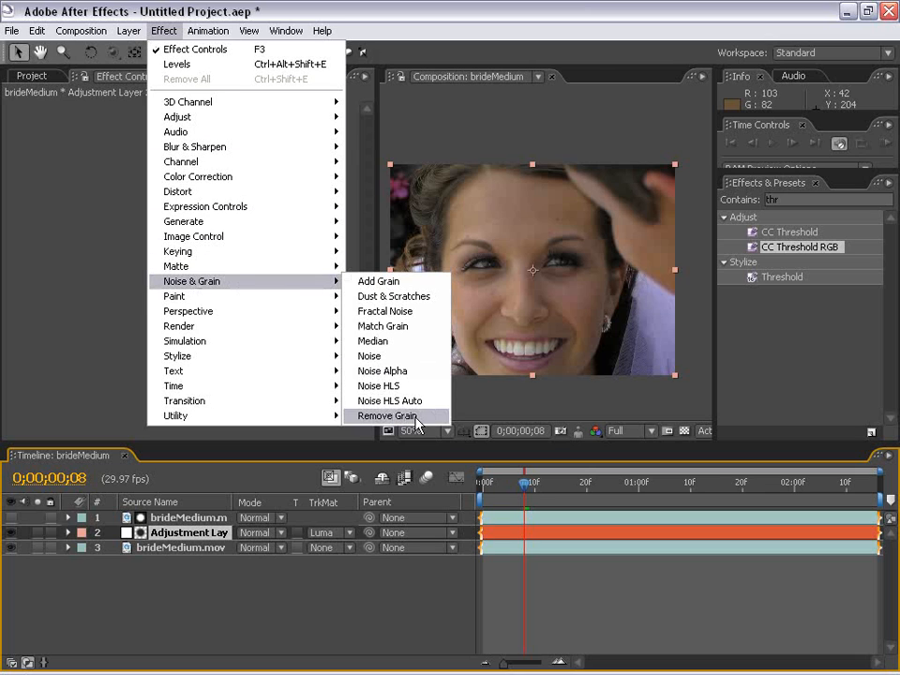
left_click(387, 415)
scroll(503, 312, "up", 1)
key("h")
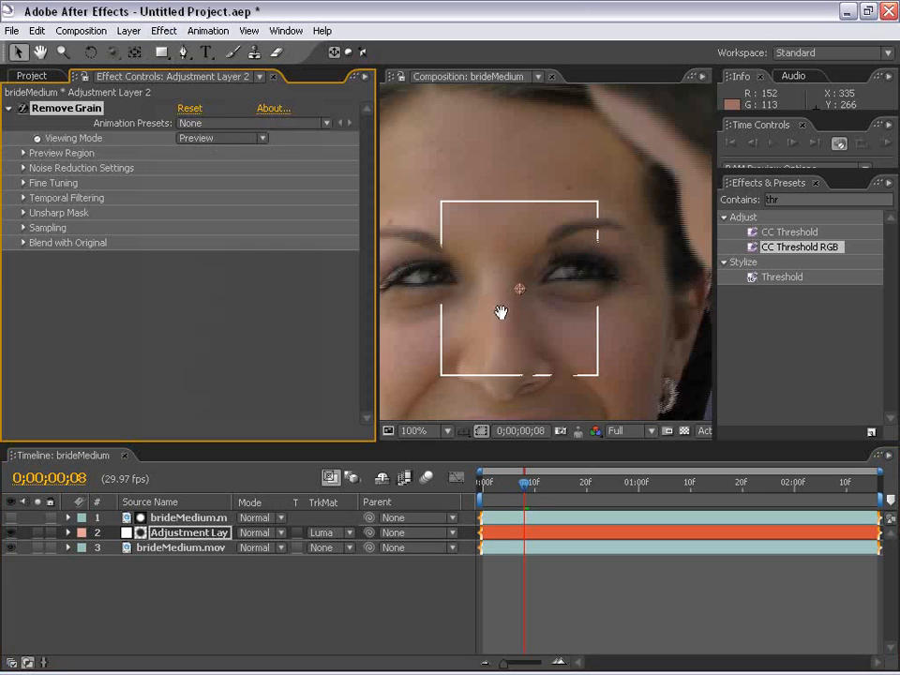
left_click_drag(518, 315, 528, 290)
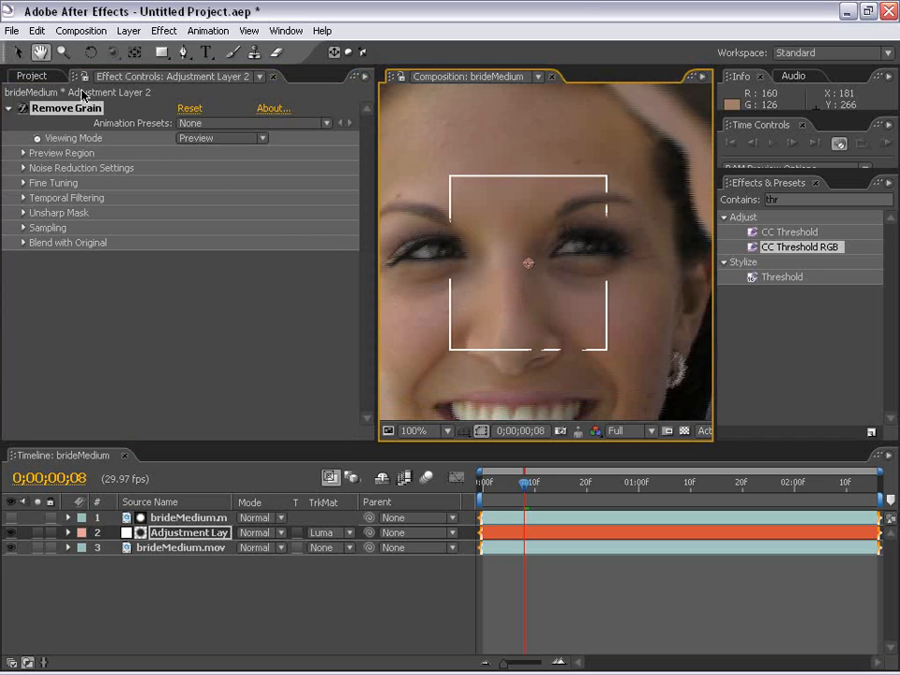
Narrow the effect settings area for a larger composition view and set Remove Grain's Viewing Mode to Final Output
key("F3")
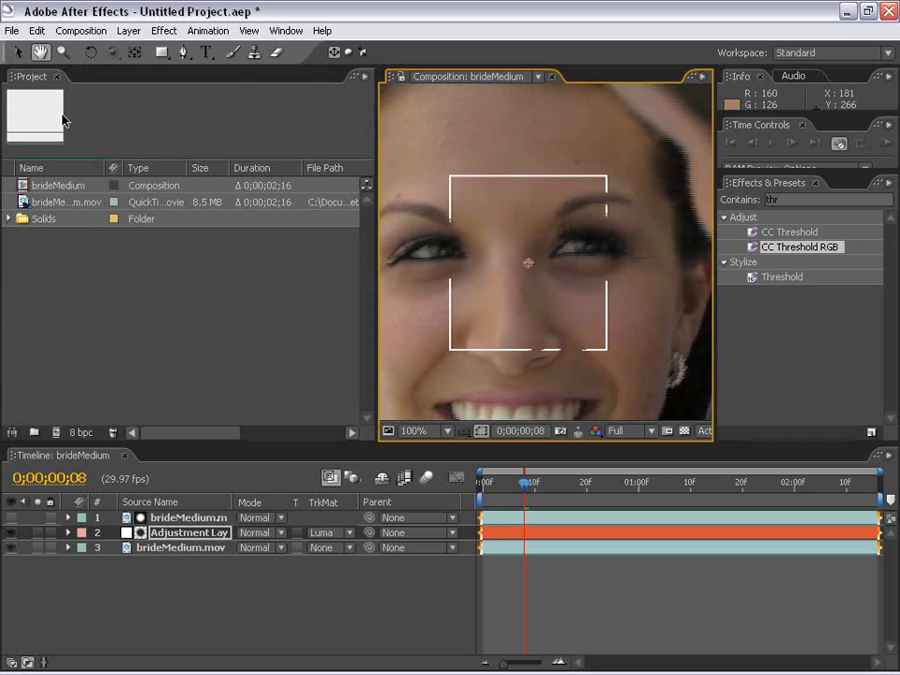
key("F3")
key("v")
left_click_drag(375, 139, 296, 139)
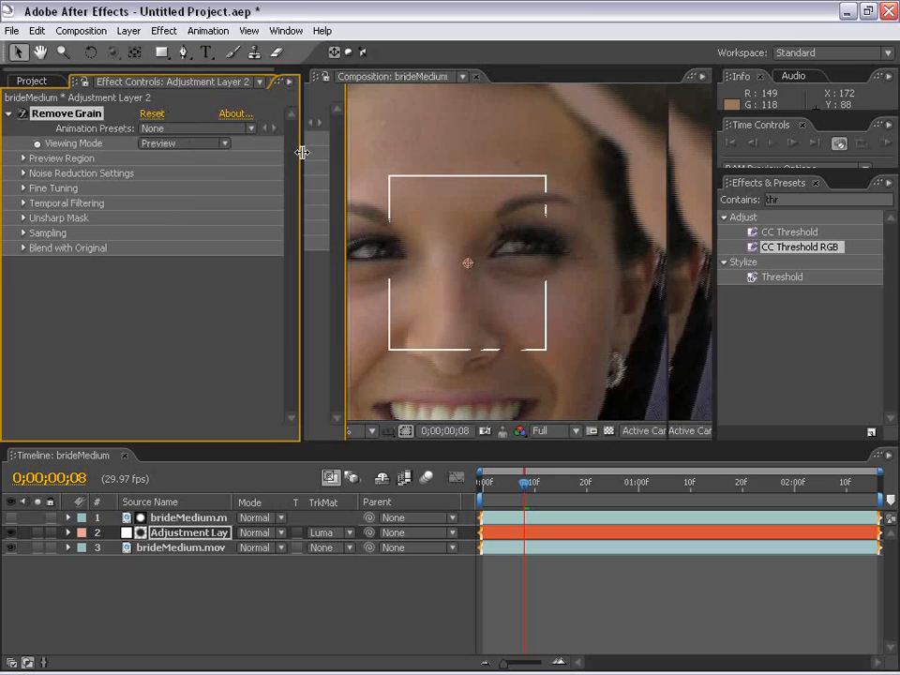
left_click(27, 82)
left_click(117, 85)
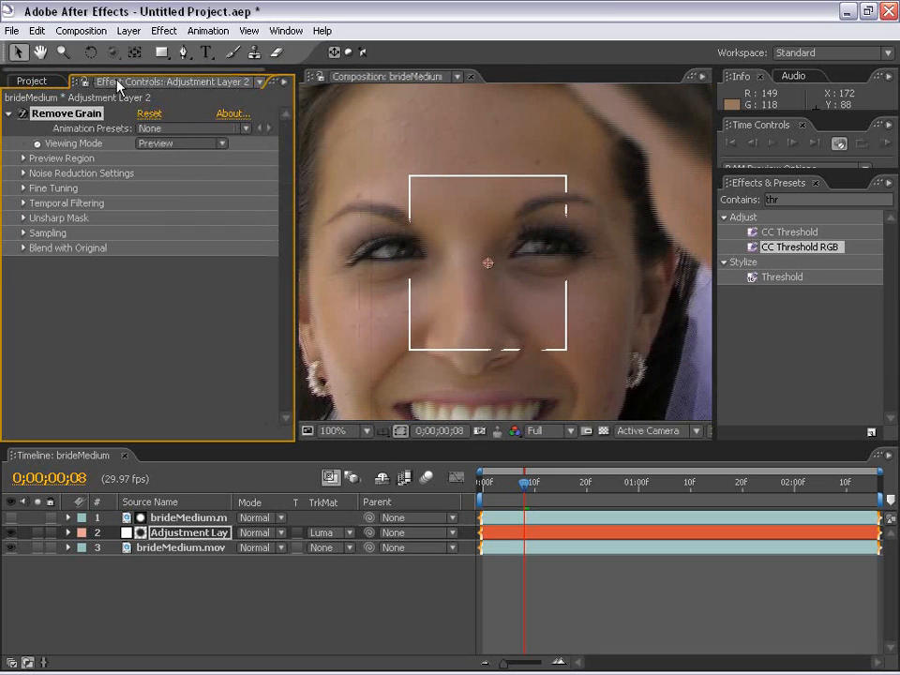
left_click(171, 143)
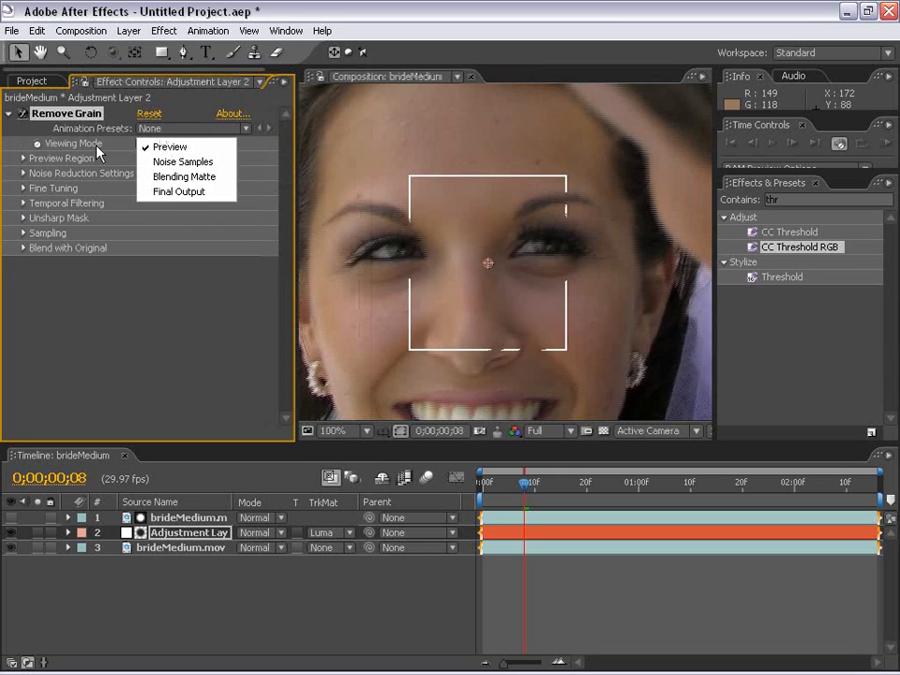
left_click(181, 192)
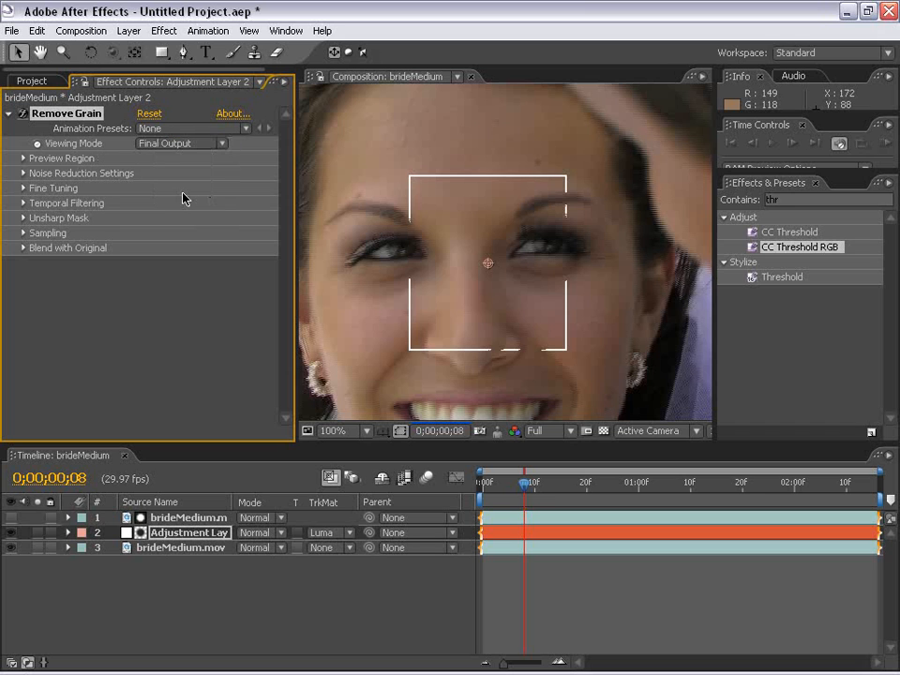
Examine the bride's skin at 50% and 100% magnification to judge the Remove Grain result
left_click_drag(488, 313, 447, 335)
left_click(24, 174)
left_click(23, 174)
left_click_drag(458, 301, 554, 185)
scroll(505, 240, "down", 2)
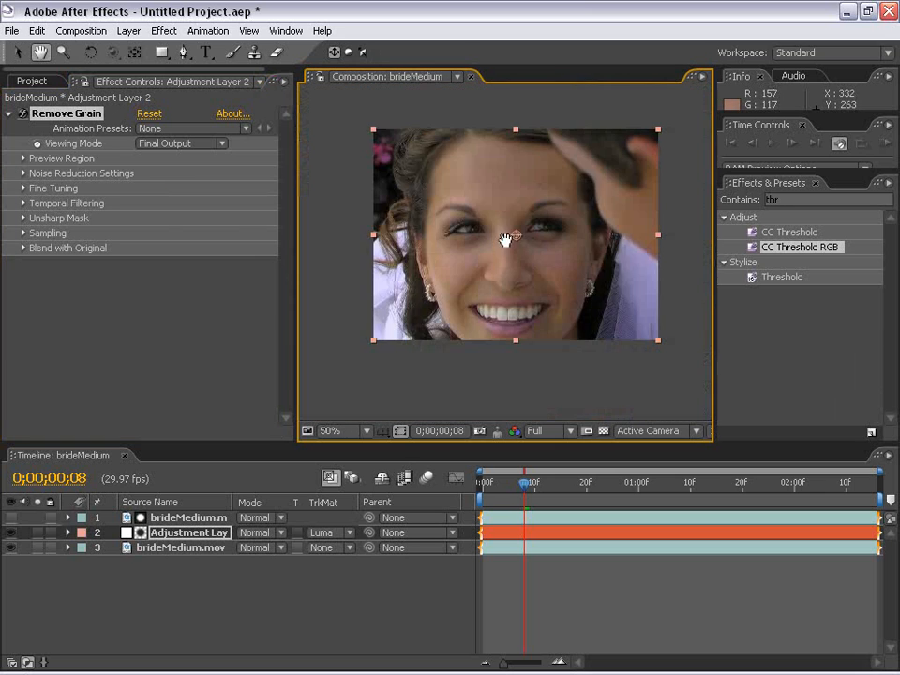
scroll(506, 234, "up", 2)
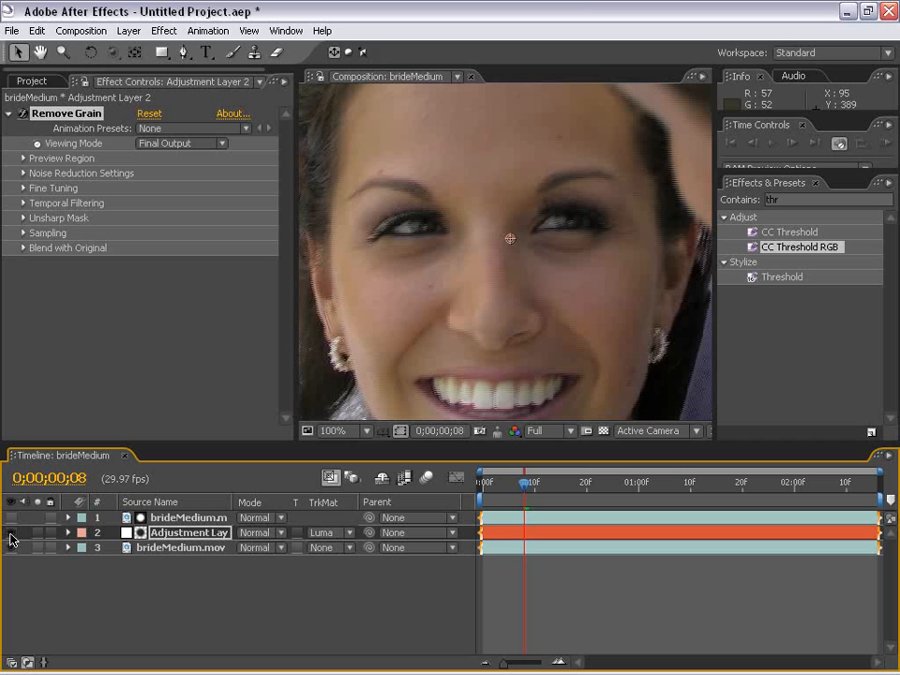
Set the adjustment layer's Noise Reduction to 1.5 in Remove Grain and toggle layer visibility to compare the skin
left_click(22, 173)
left_click(148, 188)
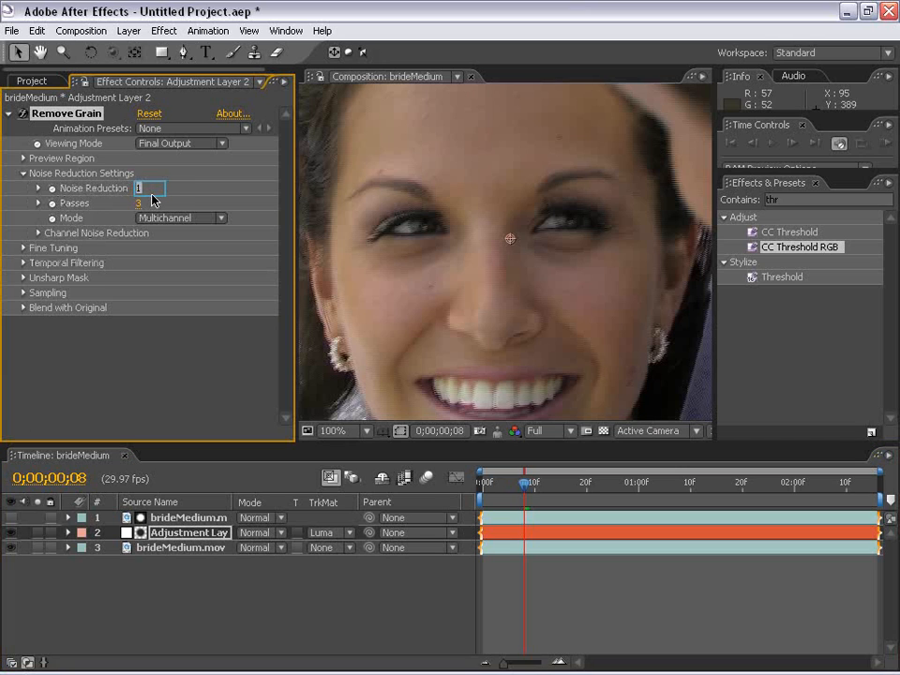
type("1.5")
key("Return")
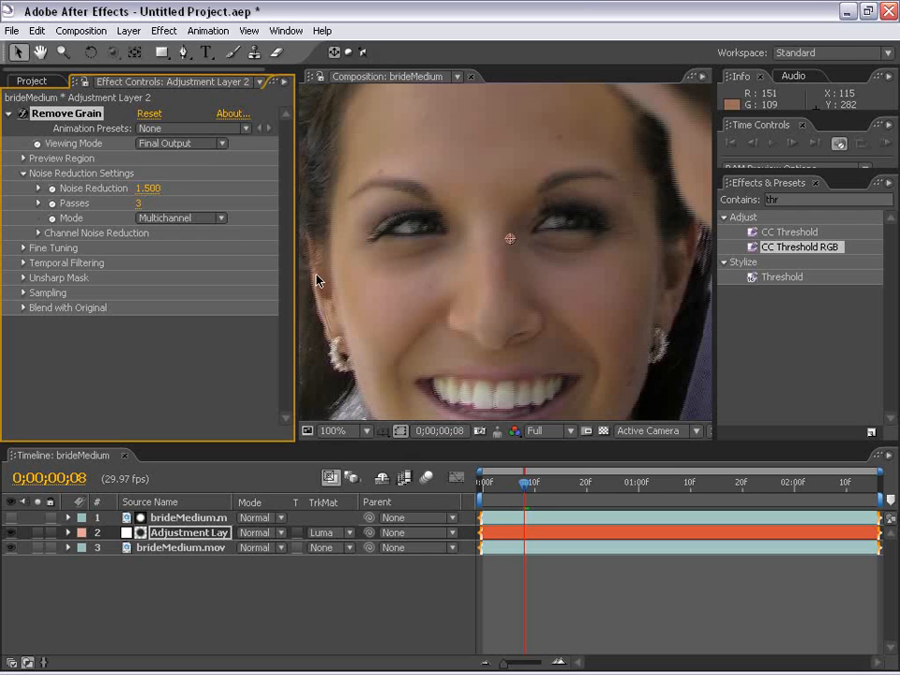
left_click(11, 517)
left_click(11, 517)
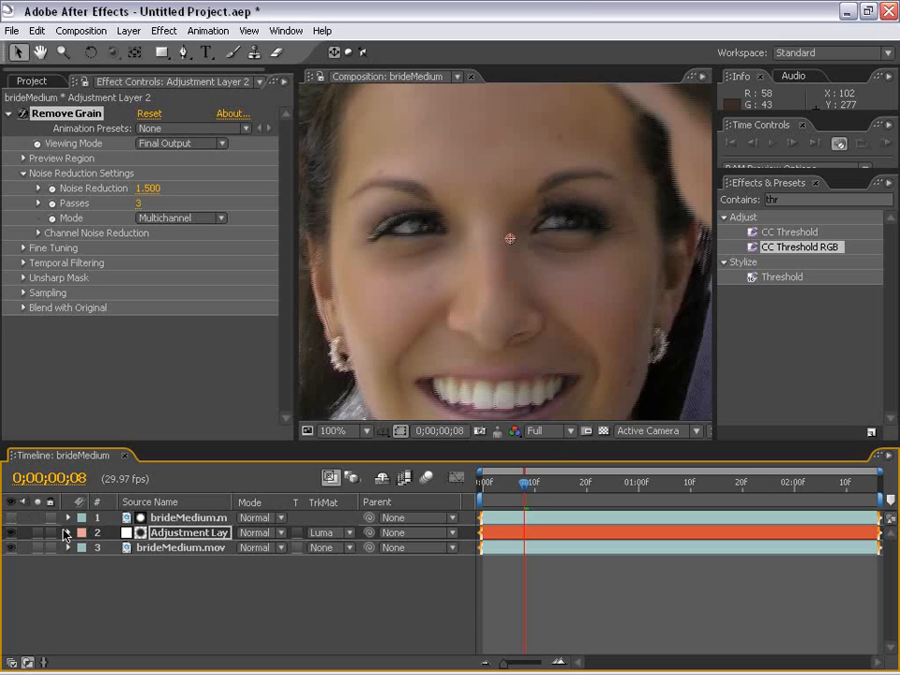
With the adjustment layer hidden, add Remove Grain to the bottom brideMedium.mov layer, set Viewing Mode to Final Output, and expand Preview Region
left_click(156, 547)
scroll(476, 309, "down", 2)
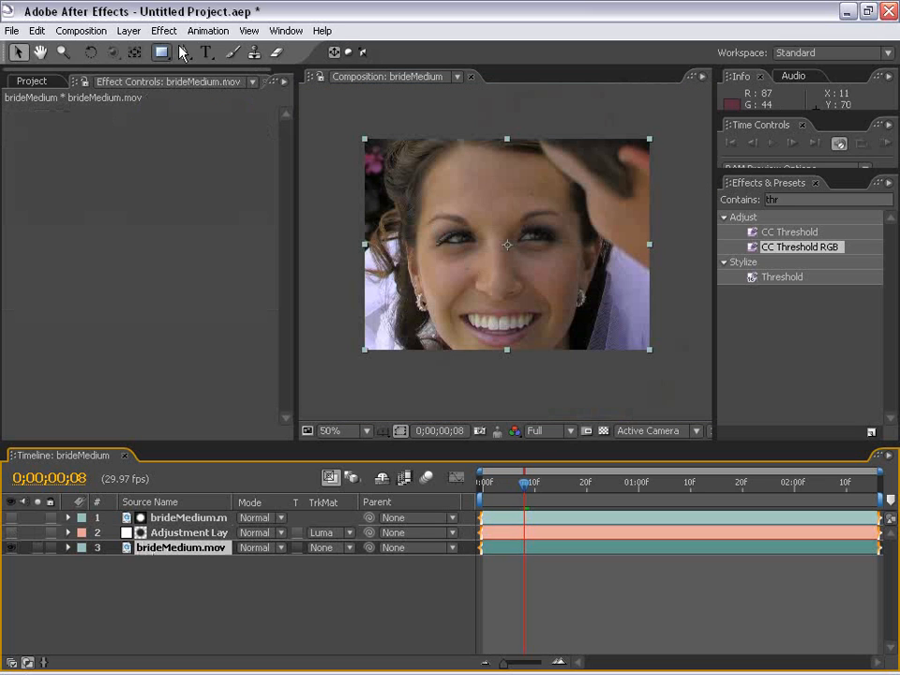
left_click(164, 30)
mouse_move(227, 282)
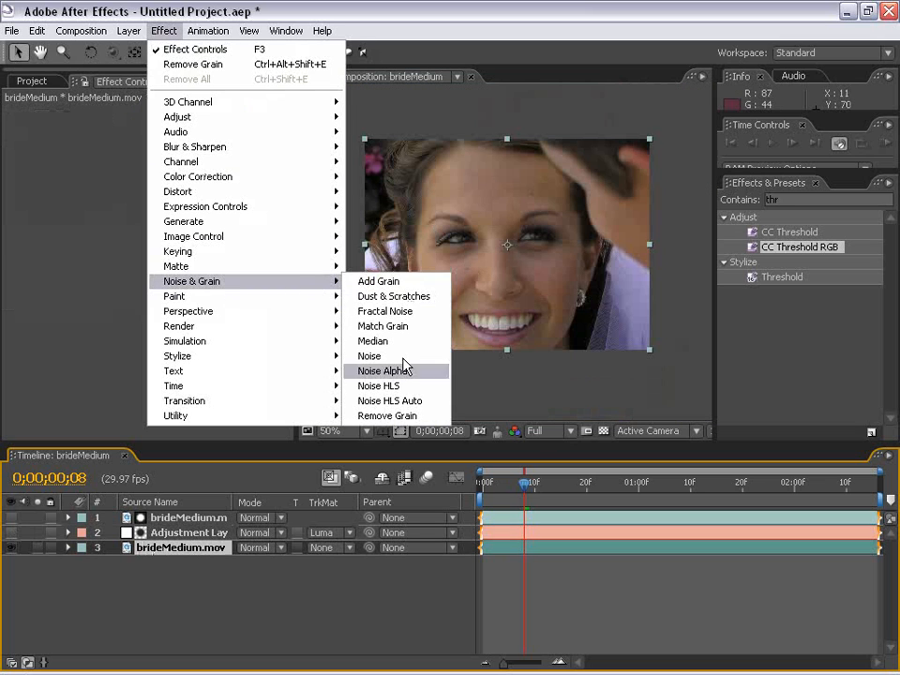
left_click(401, 415)
left_click(199, 145)
left_click(192, 192)
left_click(23, 158)
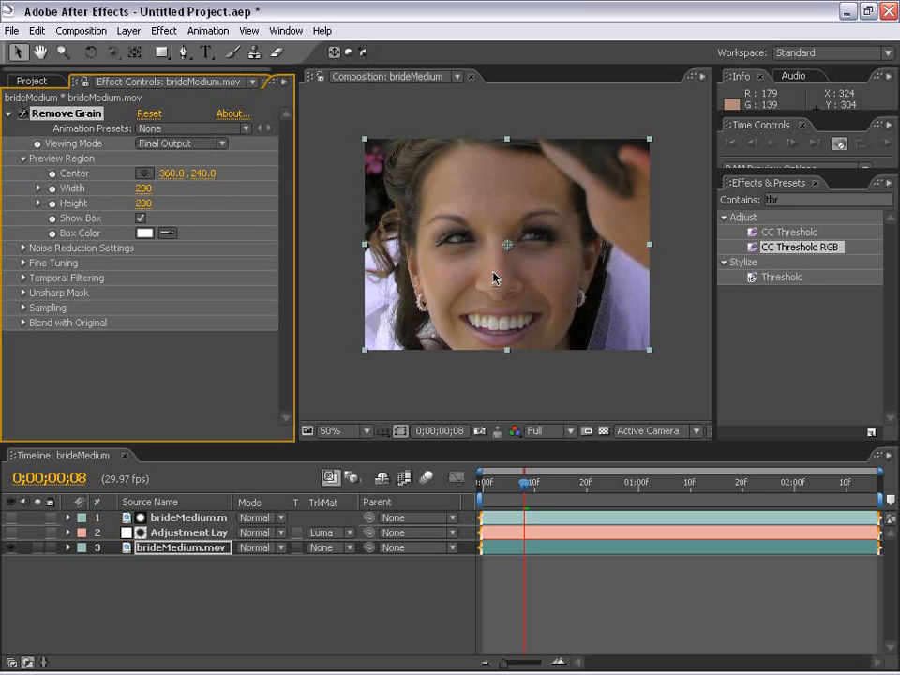
Set Noise Reduction to 2 in Remove Grain on the bottom brideMedium.mov layer and inspect the bride's face at 100%
scroll(493, 278, "up", 1)
key("space")
left_click_drag(401, 219, 513, 294)
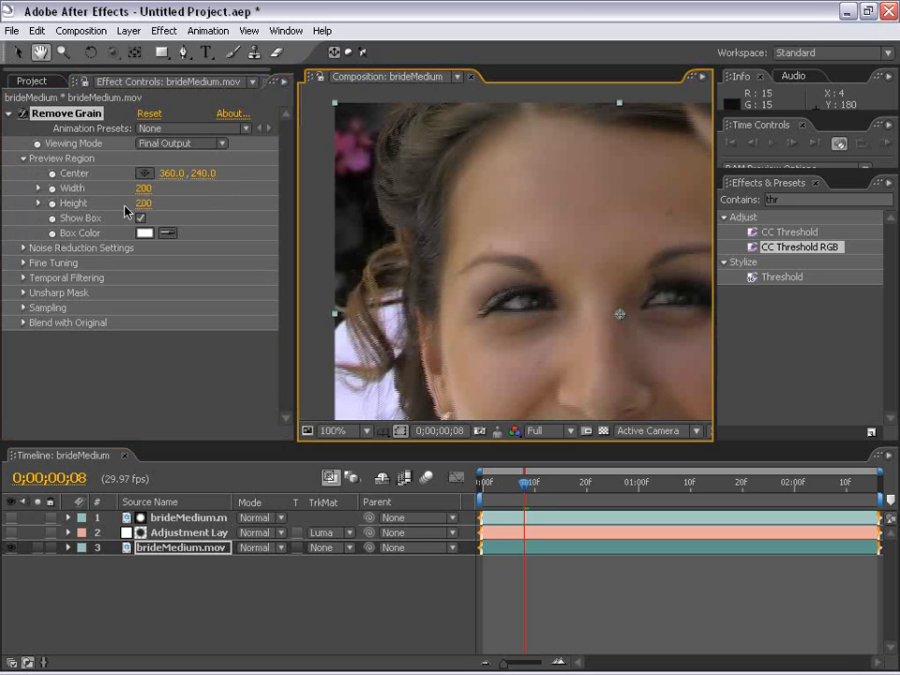
left_click(23, 248)
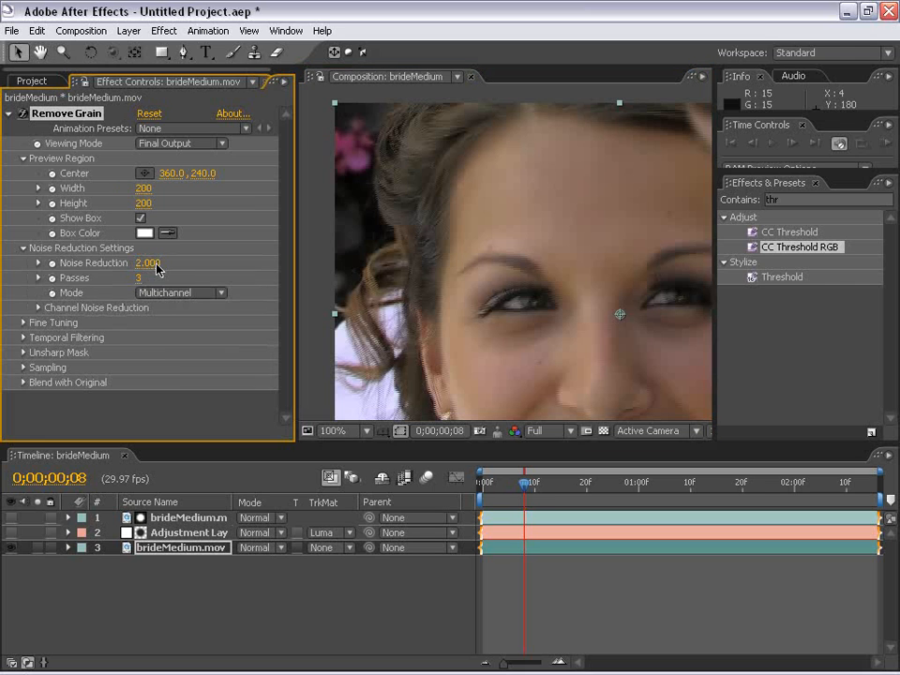
key("space")
left_click_drag(508, 312, 504, 259)
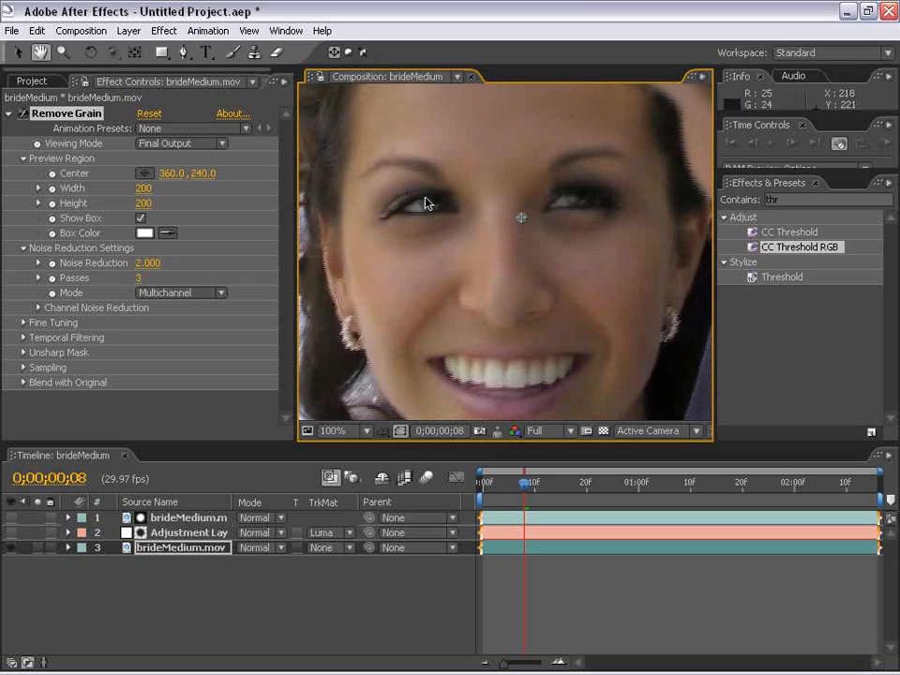
Delete Remove Grain from the bottom brideMedium.mov layer and return the composition view to 50% magnification
left_click(70, 116)
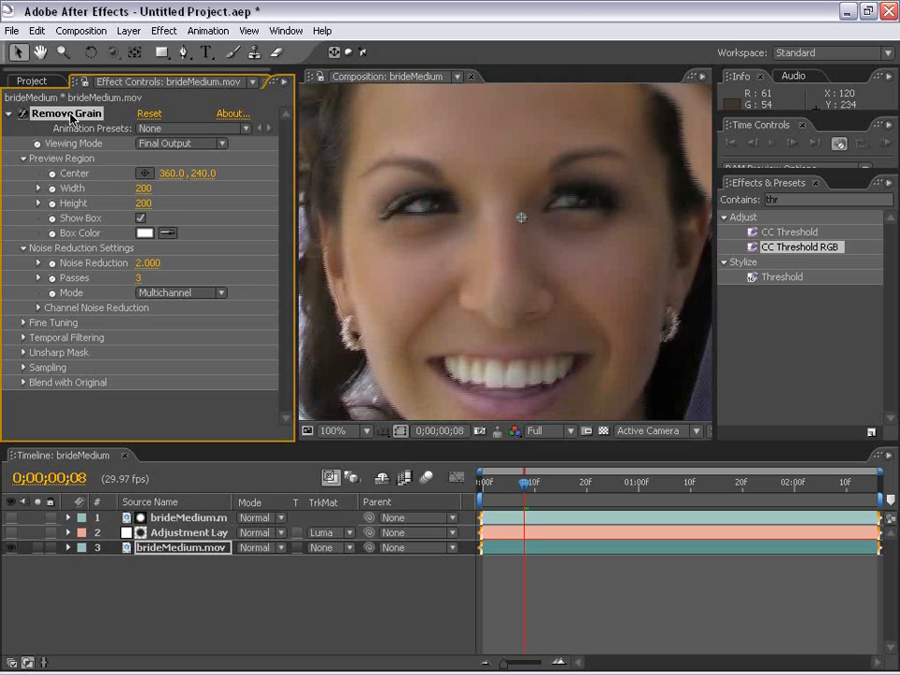
key("Delete")
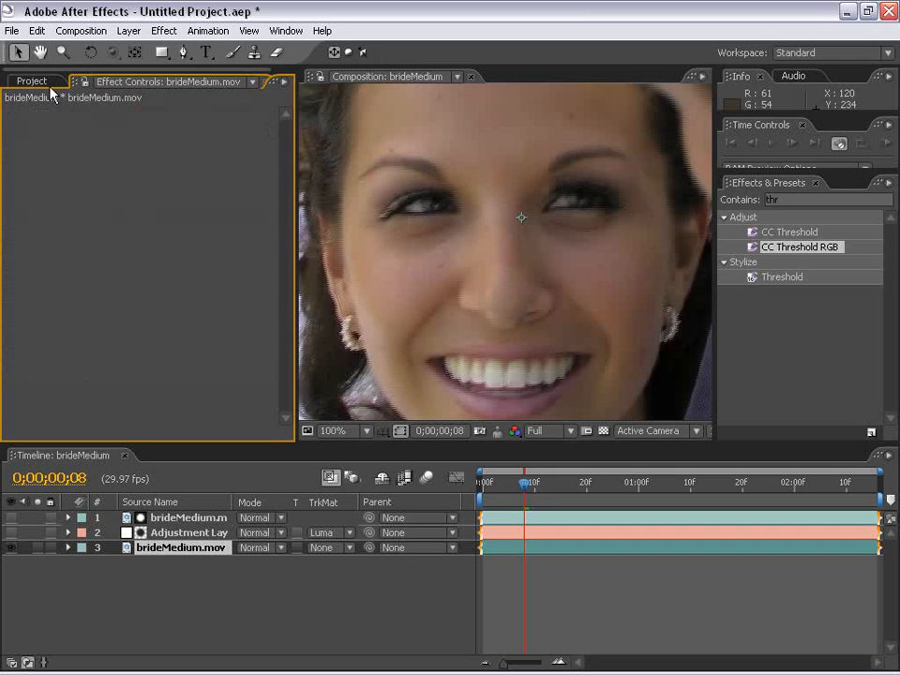
left_click(37, 81)
scroll(452, 281, "down", 2)
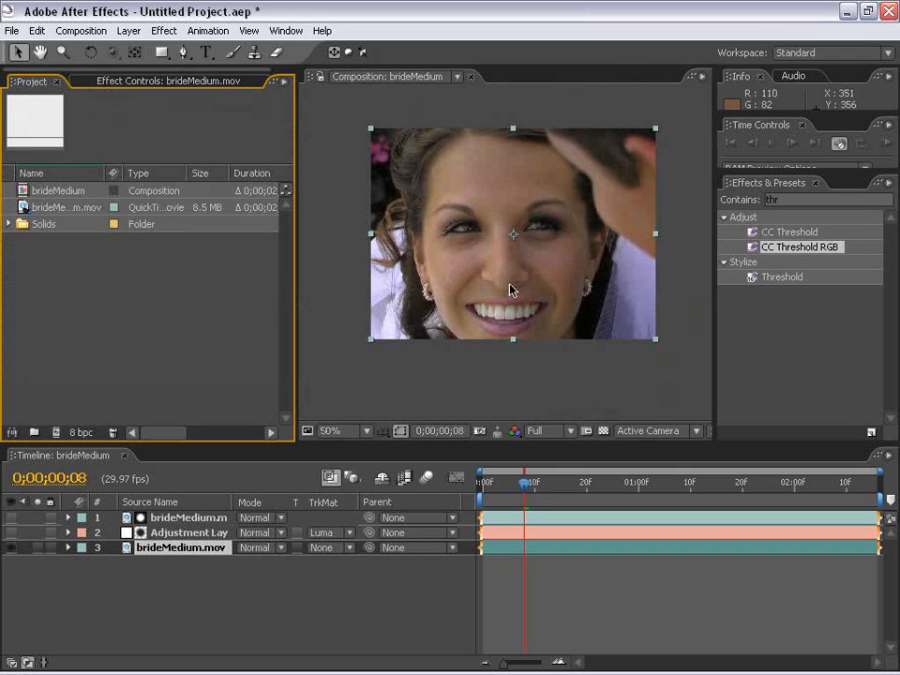
left_click(514, 389)
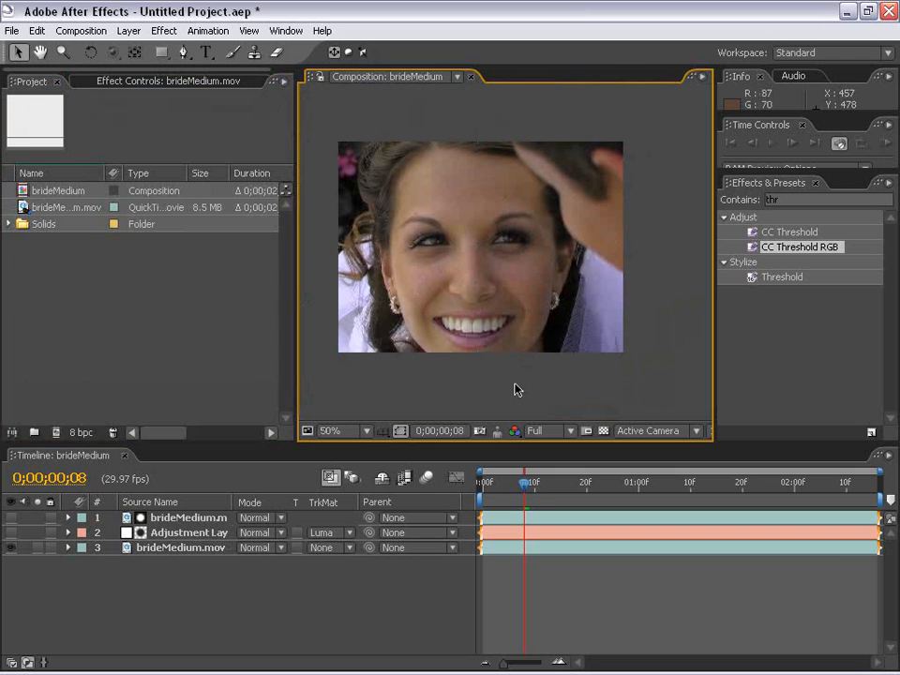
Turn the adjustment layer's visibility back on and inspect the bride's face at 100% magnification
left_click(158, 532)
key("h")
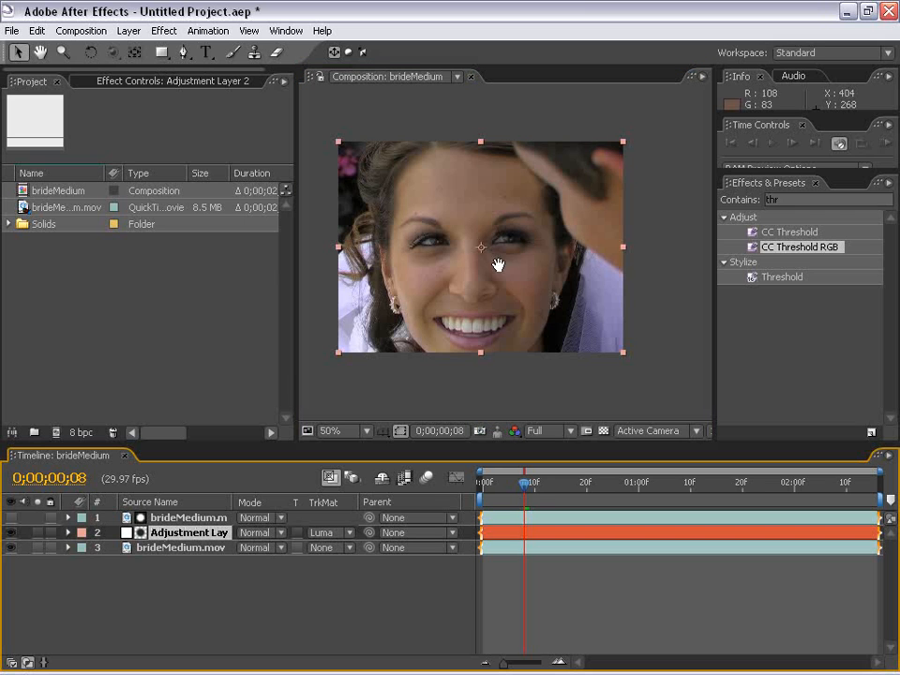
scroll(498, 261, "up", 2)
left_click_drag(436, 285, 492, 303)
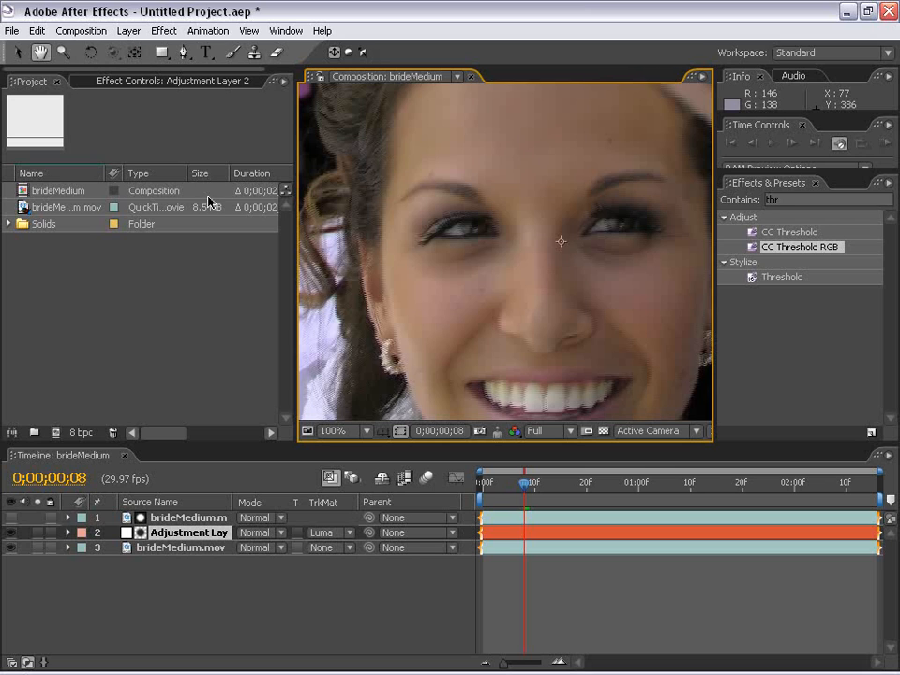
Expand Fine Tuning and Temporal Filtering in the adjustment layer's Remove Grain and enable temporal filtering
left_click(161, 82)
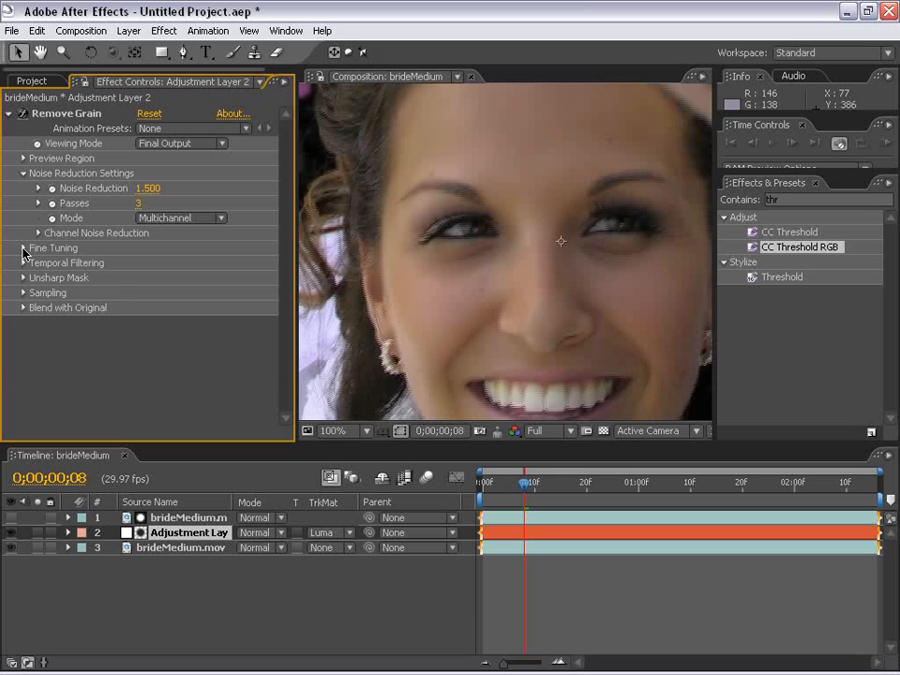
left_click(24, 249)
left_click(25, 323)
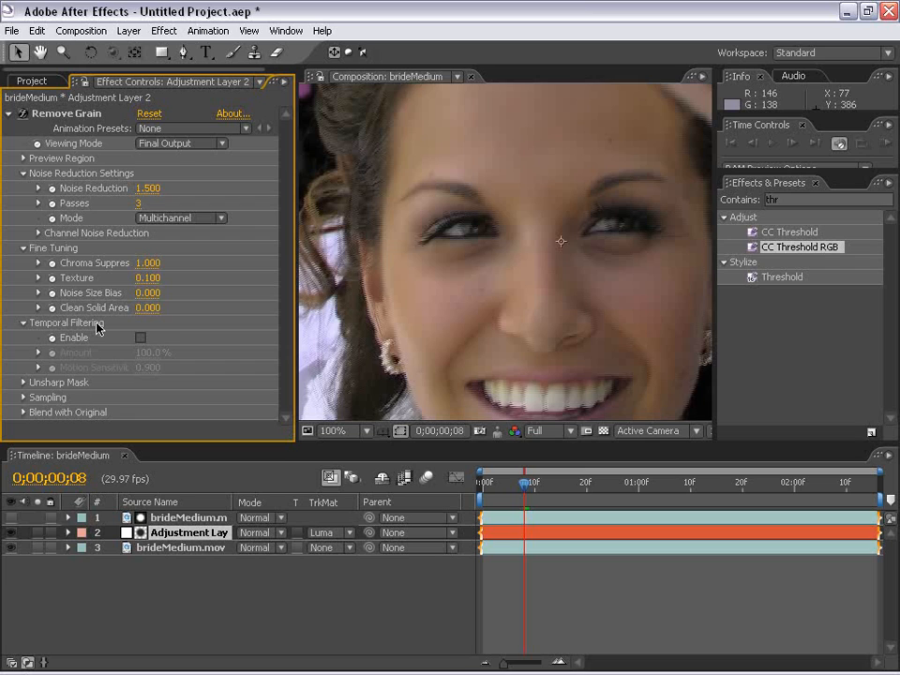
left_click(140, 338)
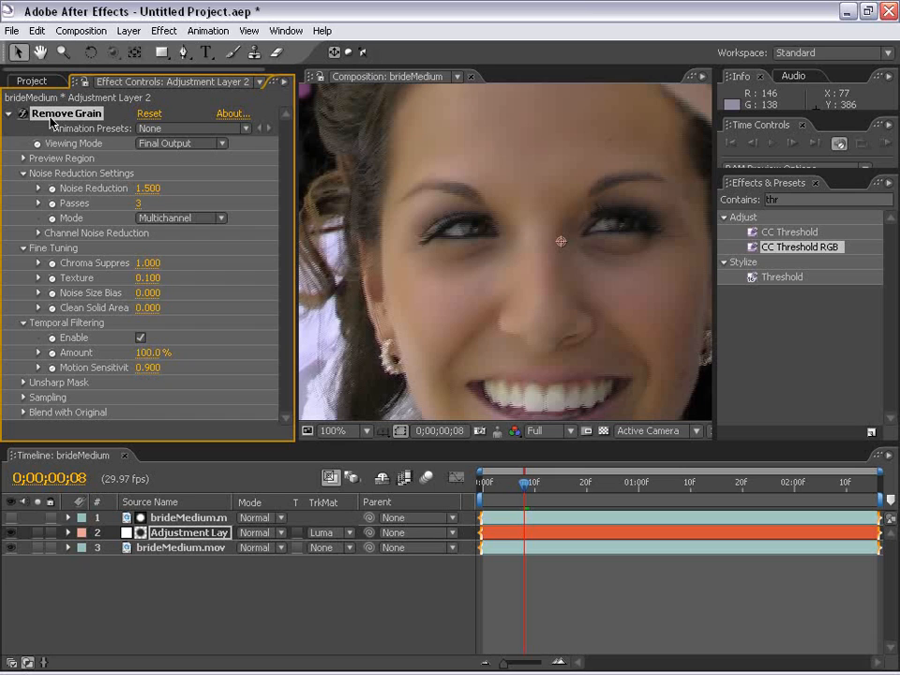
Try Motion Sensitivity values of 0.9 and 0.95 for Remove Grain's Temporal Filtering
left_click_drag(151, 370, 194, 373)
left_click(147, 369)
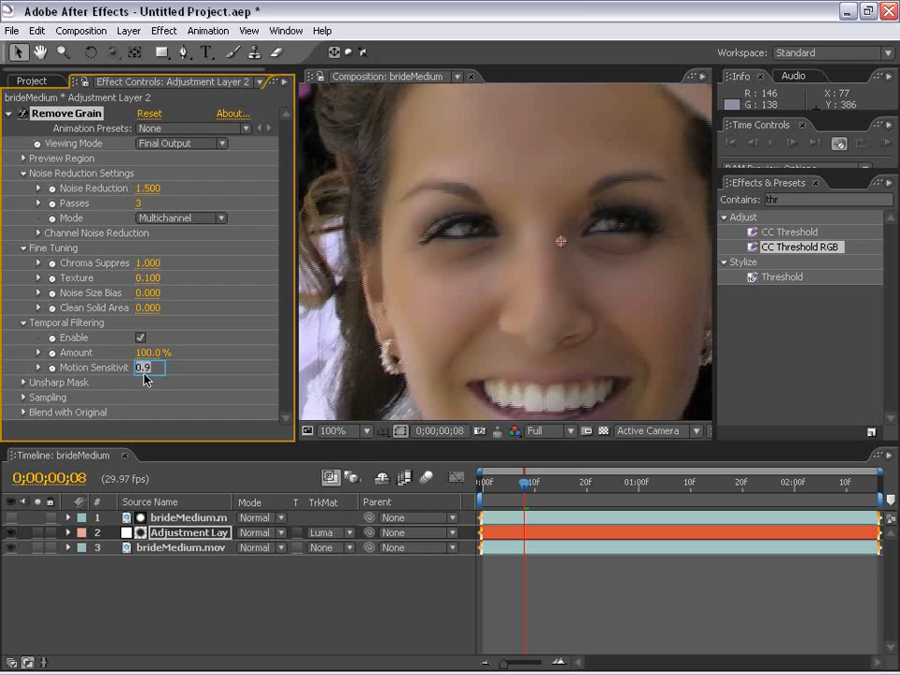
type(".9")
key("Return")
left_click(147, 368)
key("Return")
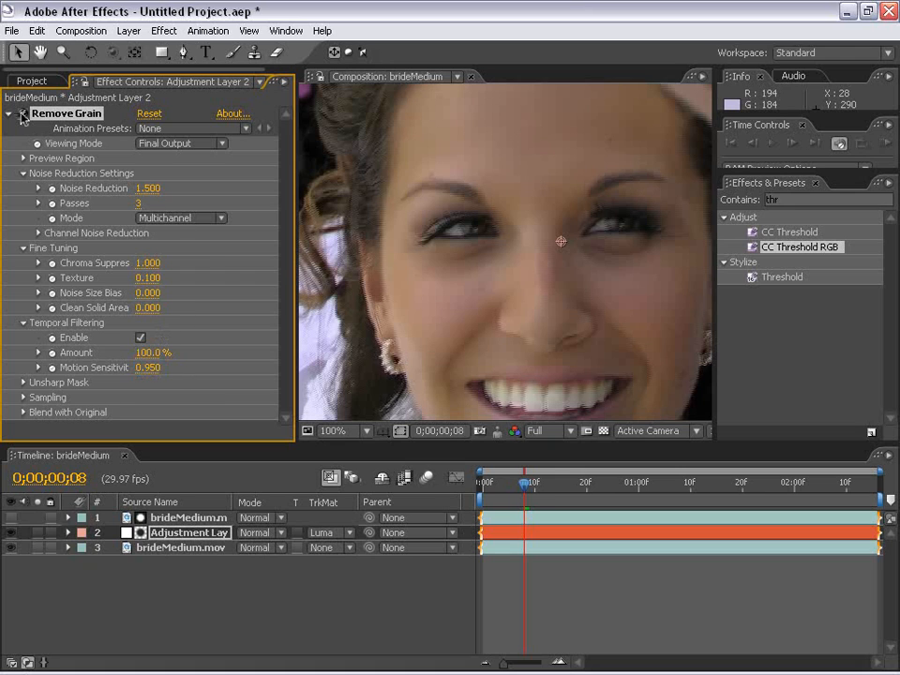
Set Temporal Filtering's Motion Sensitivity to 0.925 and inspect the bride's face in the composition
left_click(157, 368)
type(".92")
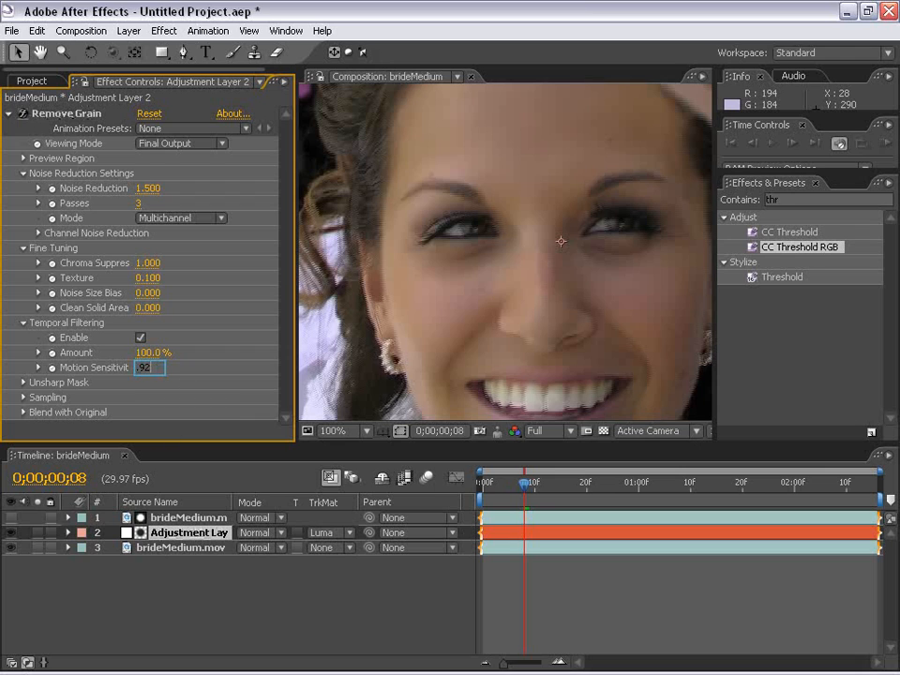
type("5")
key("Return")
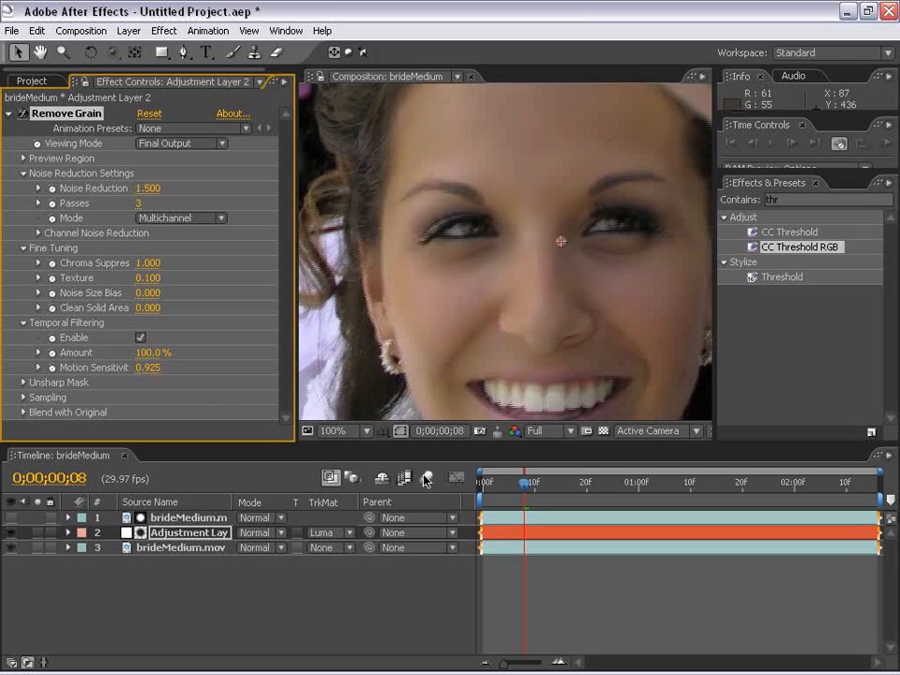
left_click(582, 580)
key("h")
left_click_drag(549, 338, 528, 256)
left_click_drag(532, 207, 544, 254)
left_click(594, 617)
key("v")
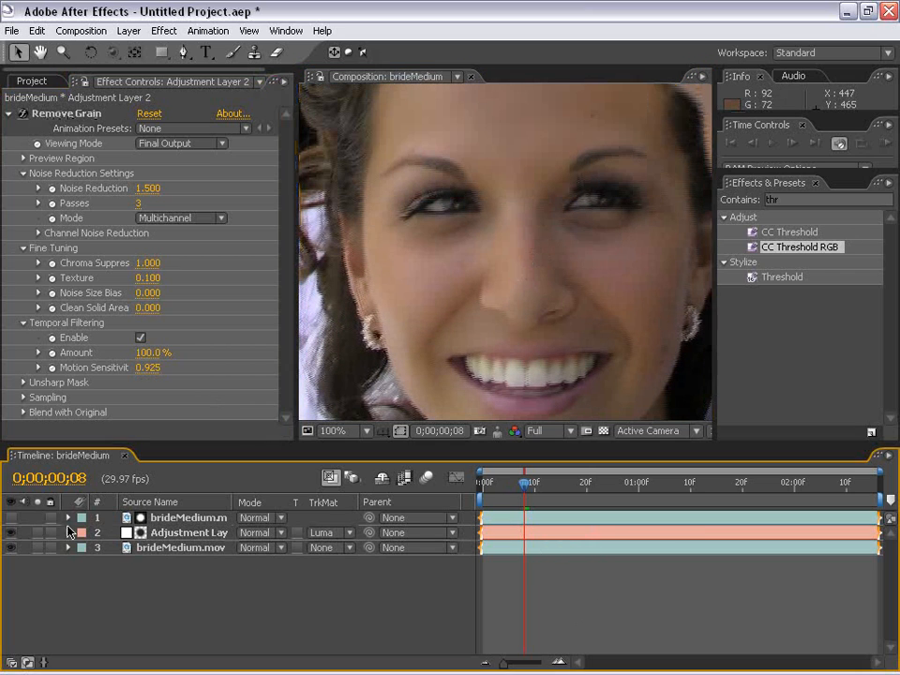
Show the top black-and-white brideMedium.mov layer and rename it matte
left_click(14, 518)
left_click(182, 519)
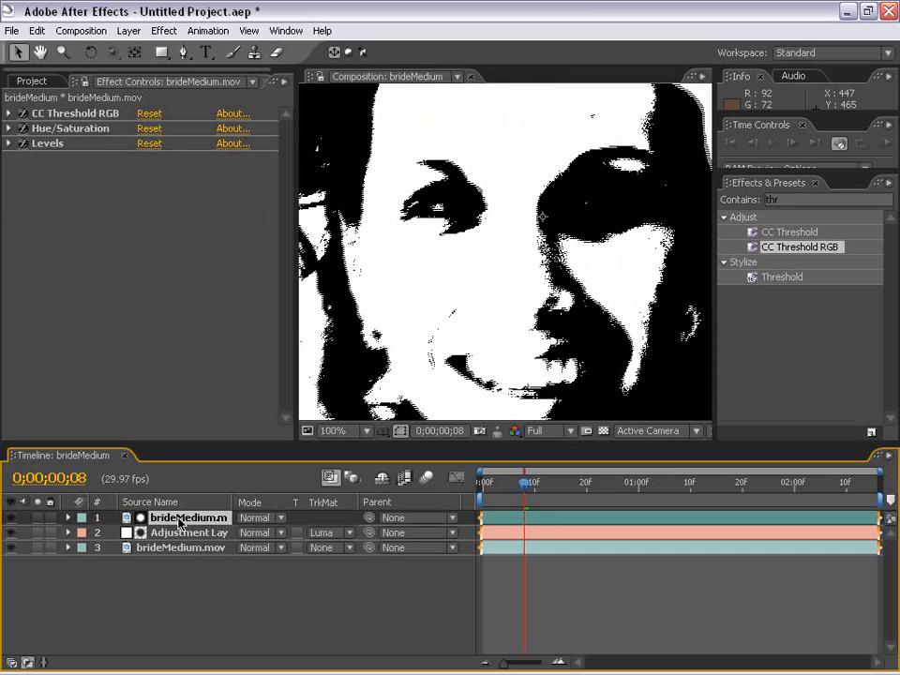
key("Return")
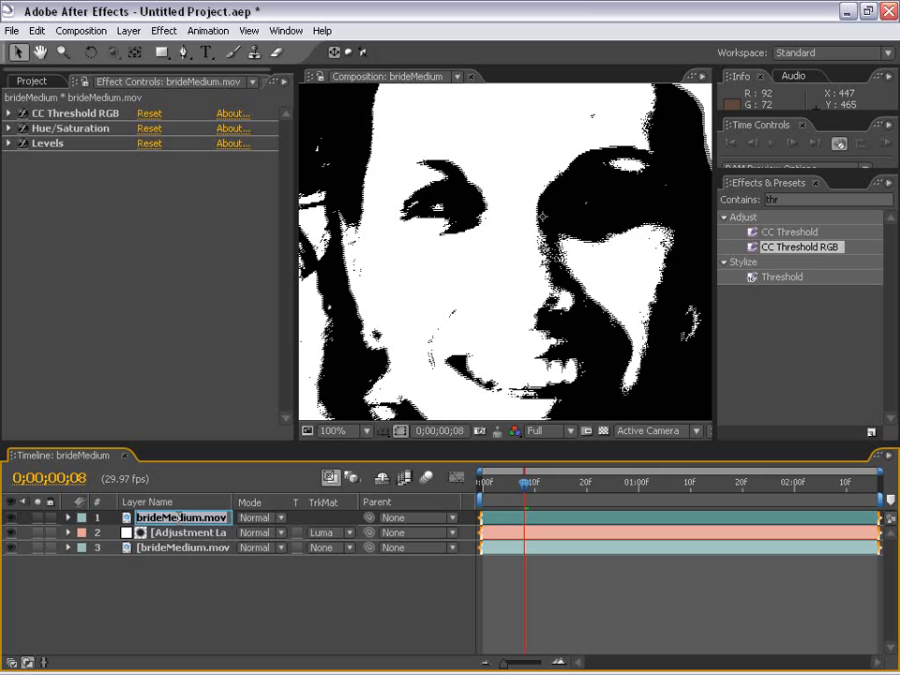
type("m")
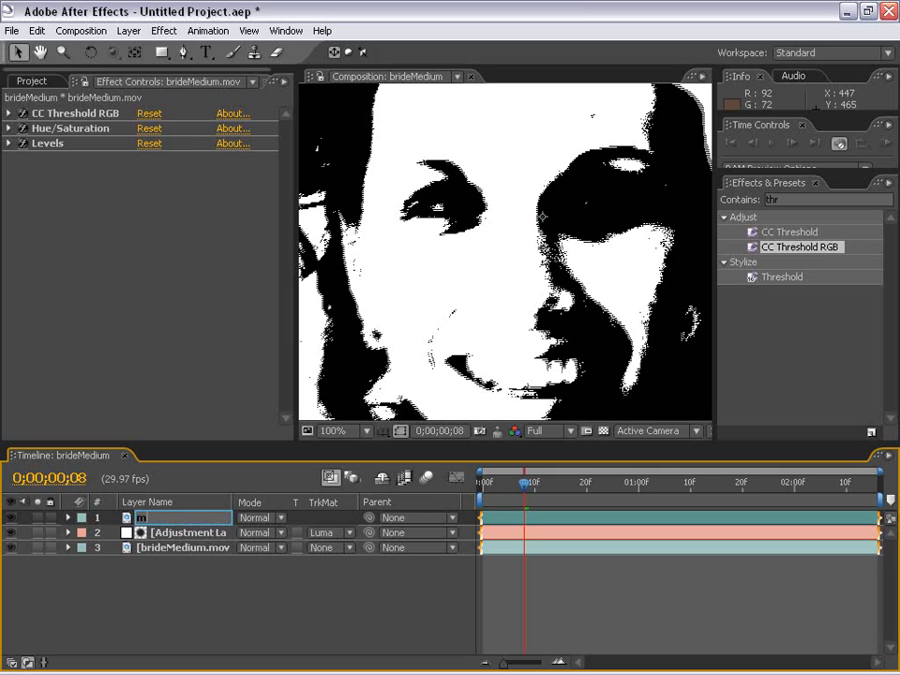
type("atte")
key("Return")
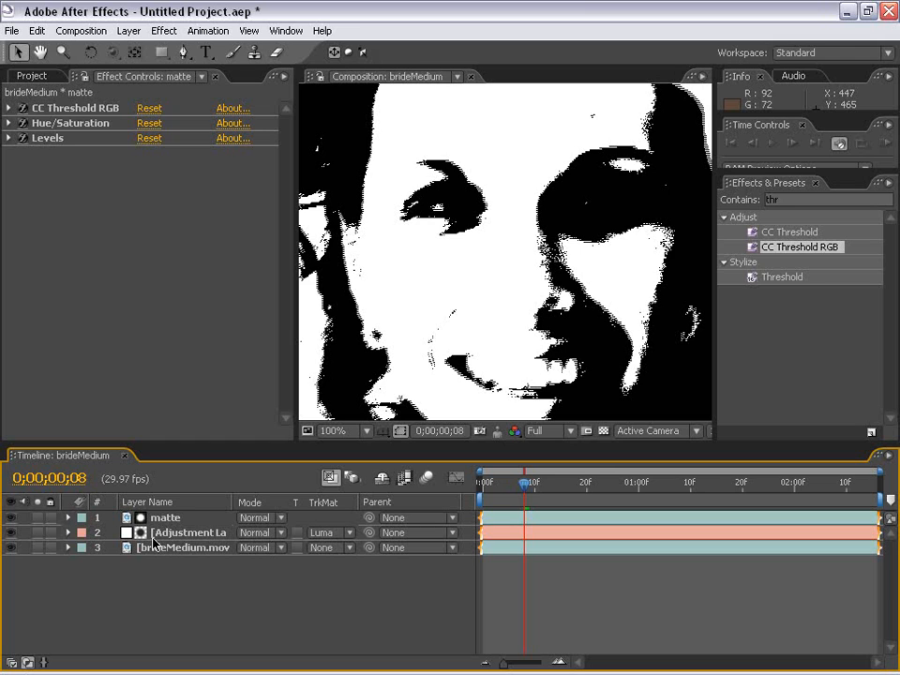
Add Fast Blur with a Blurriness of 6 to the matte layer, then hide that layer
left_click(515, 518)
key("h")
left_click_drag(426, 263, 394, 320)
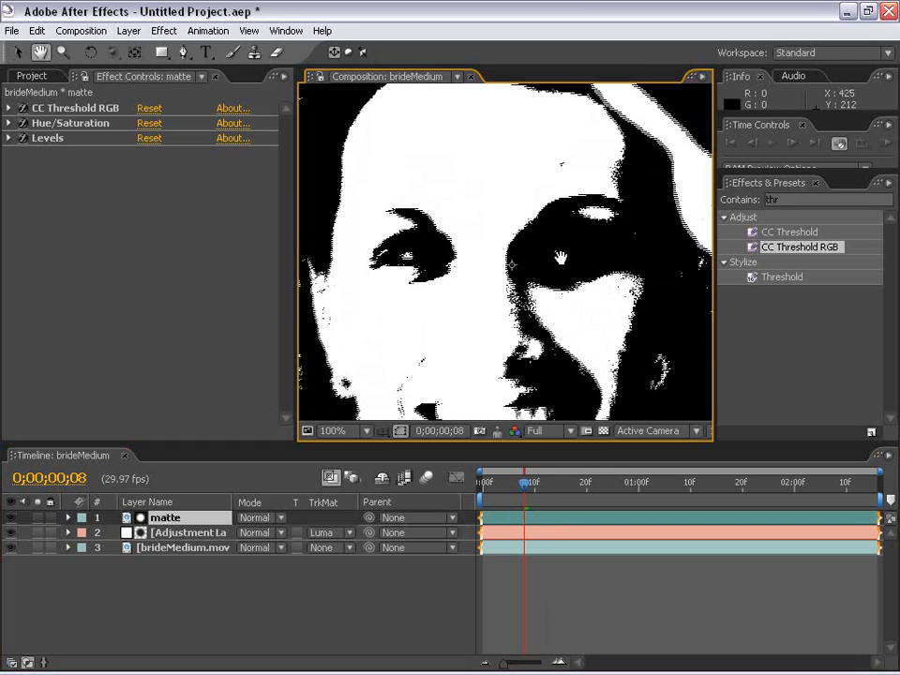
left_click(164, 31)
mouse_move(197, 146)
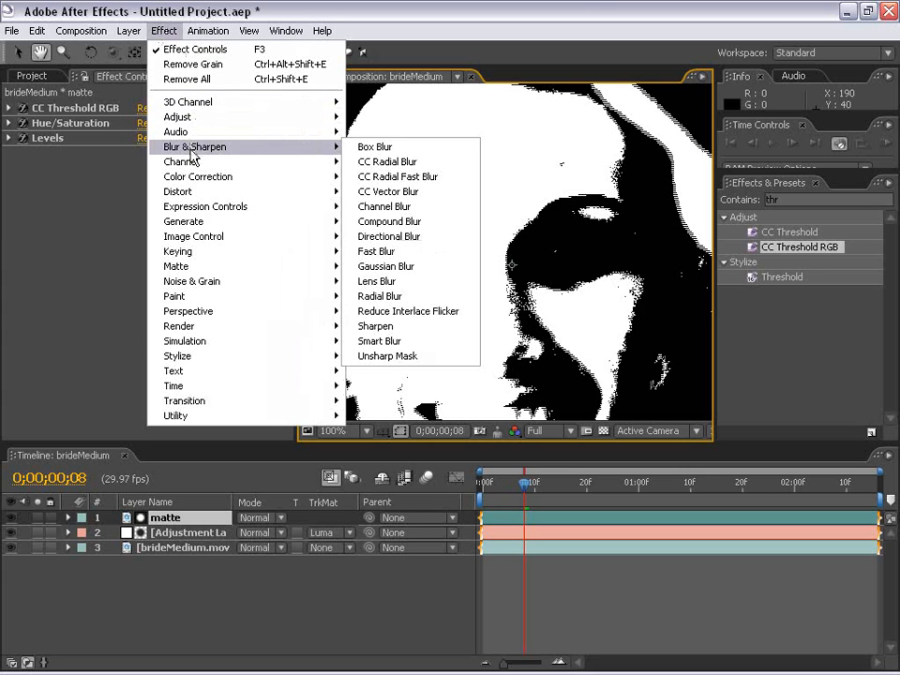
left_click(382, 252)
left_click(140, 183)
type("6")
key("Return")
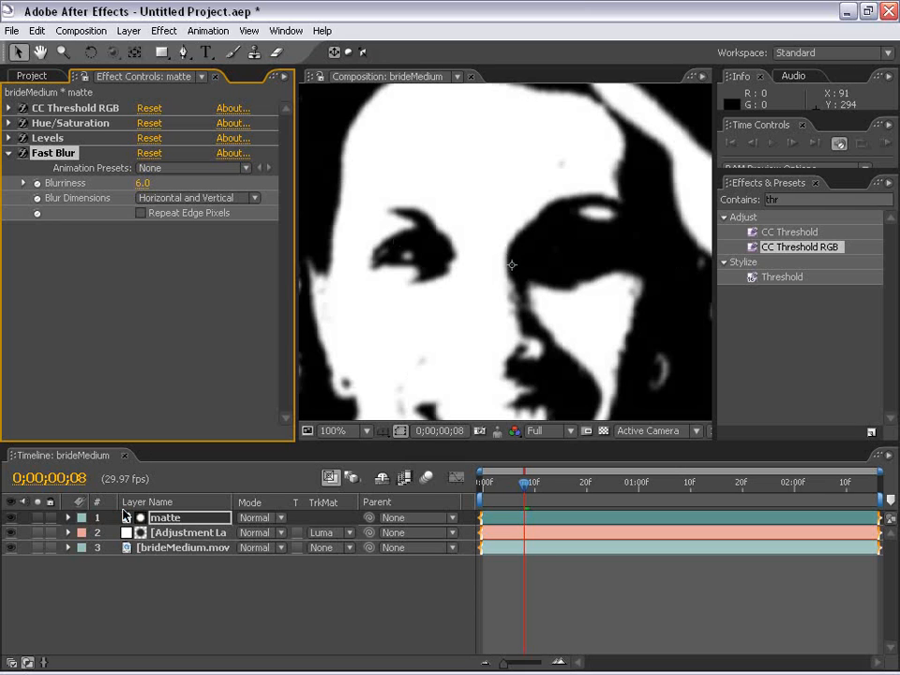
left_click(10, 517)
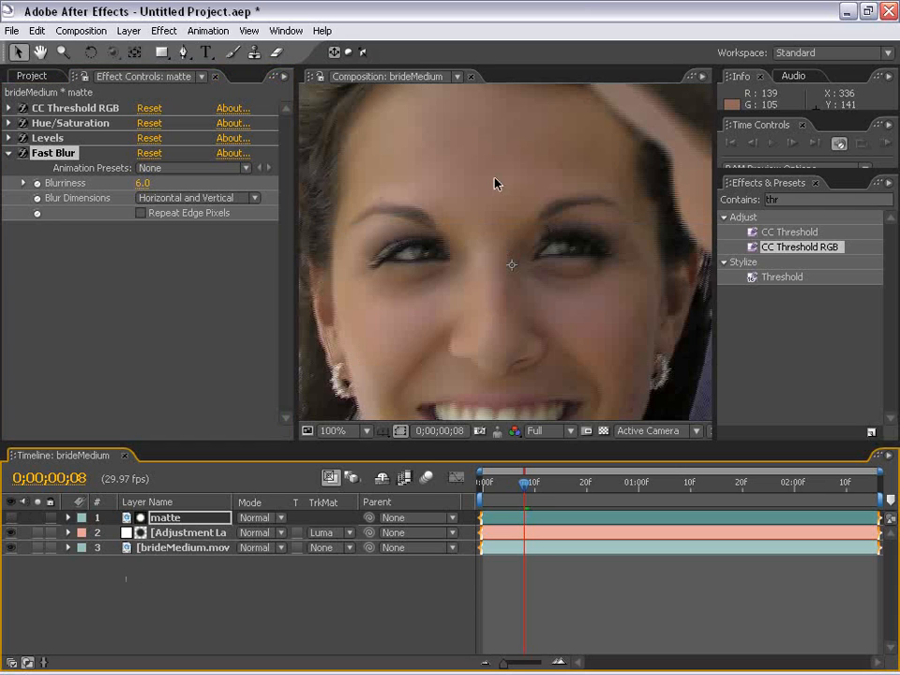
Examine the bride's eyes, nose and mouth at 100% and 200% magnification to judge the softened matte's effect
key("space")
left_click_drag(427, 341, 511, 305)
left_click_drag(422, 224, 516, 295)
scroll(435, 243, "up", 1)
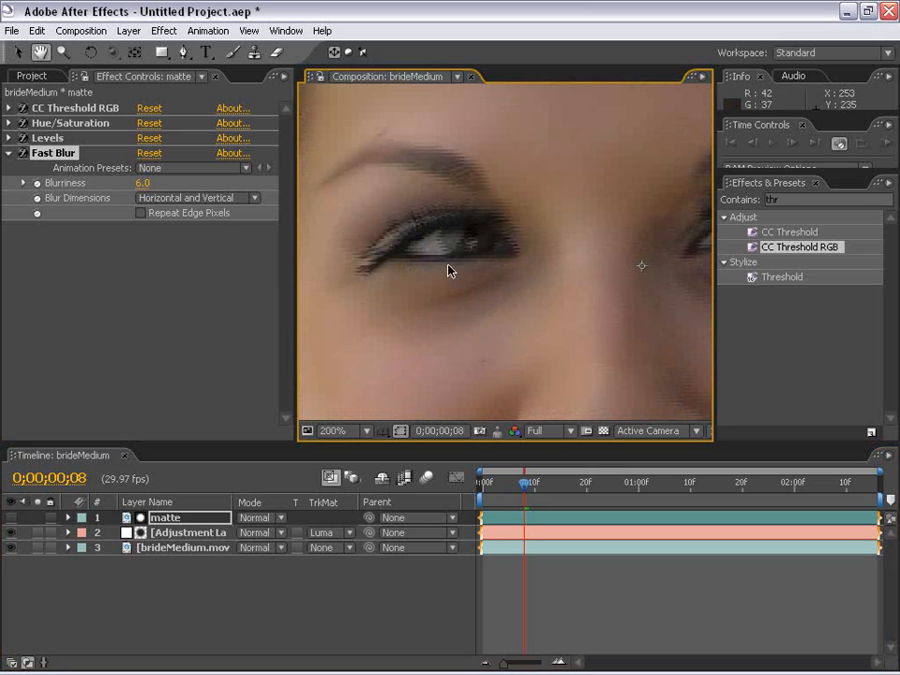
scroll(457, 260, "down", 1)
left_click_drag(606, 352, 498, 319)
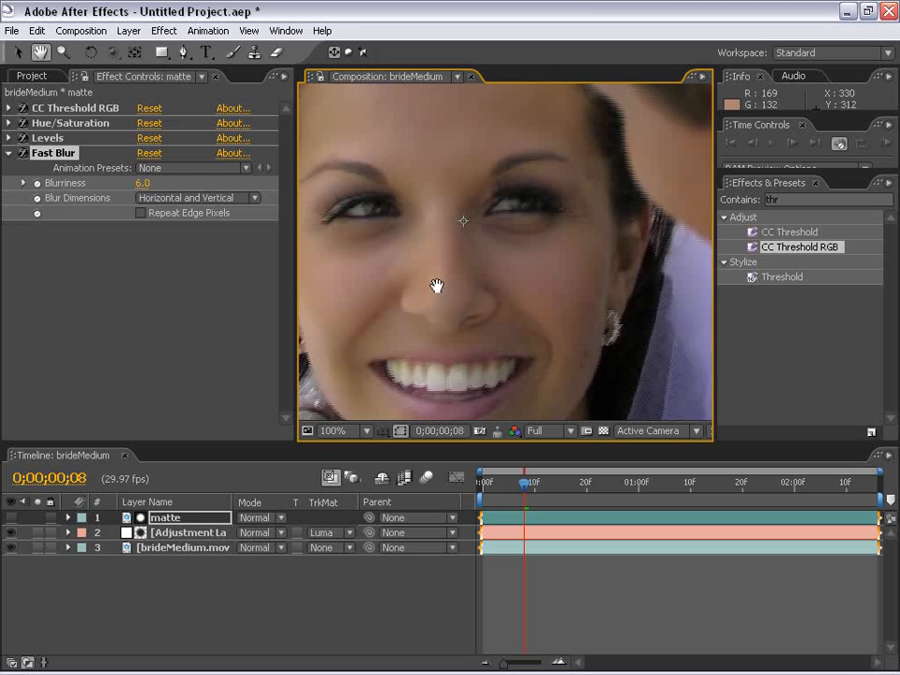
left_click_drag(438, 283, 487, 297)
left_click_drag(446, 361, 452, 313)
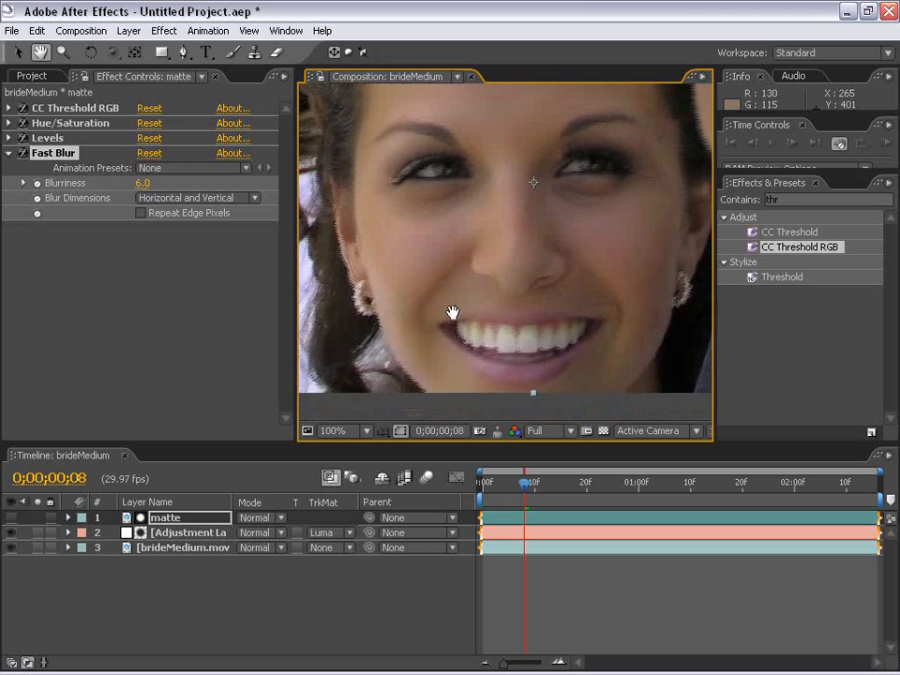
left_click_drag(432, 206, 460, 284)
scroll(477, 272, "up", 1)
scroll(477, 272, "down", 1)
left_click_drag(564, 353, 543, 269)
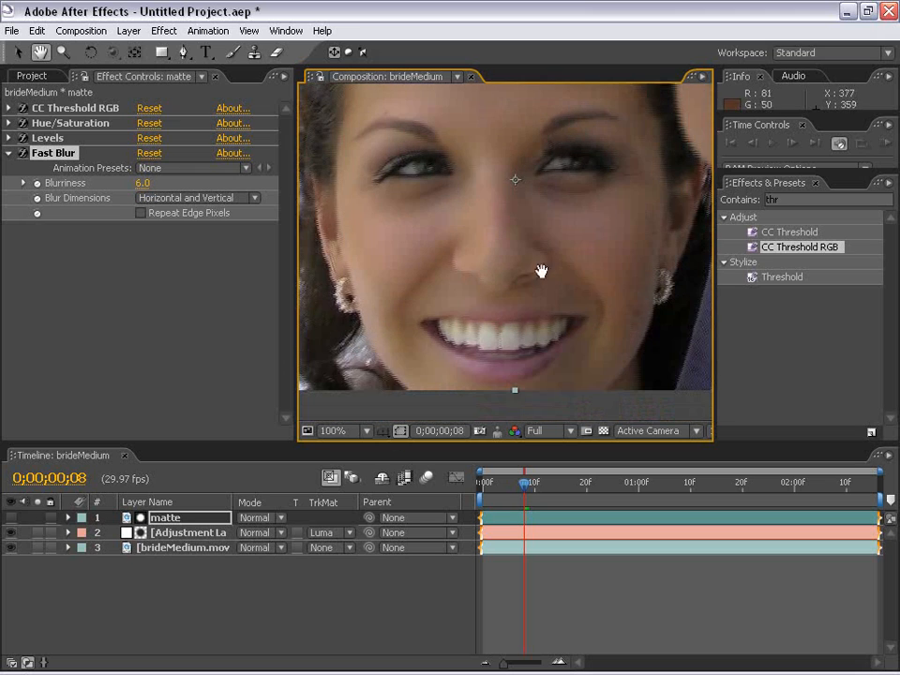
left_click_drag(475, 139, 485, 287)
scroll(477, 166, "up", 1)
left_click_drag(504, 331, 505, 283)
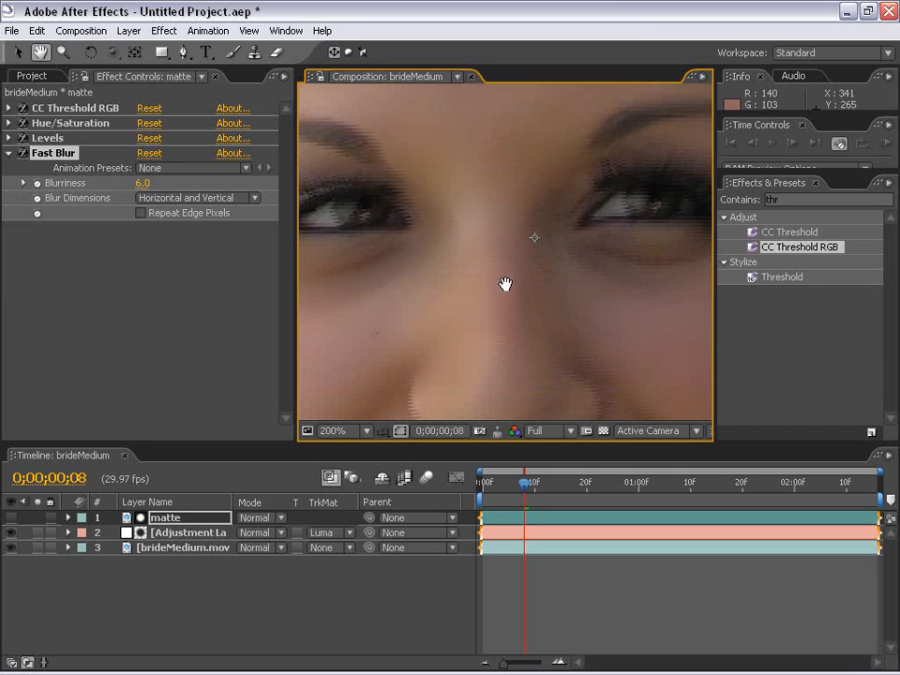
Toggle the adjustment layer's visibility to compare the skin with and without smoothing, and run a RAM preview of the composition
left_click(11, 532)
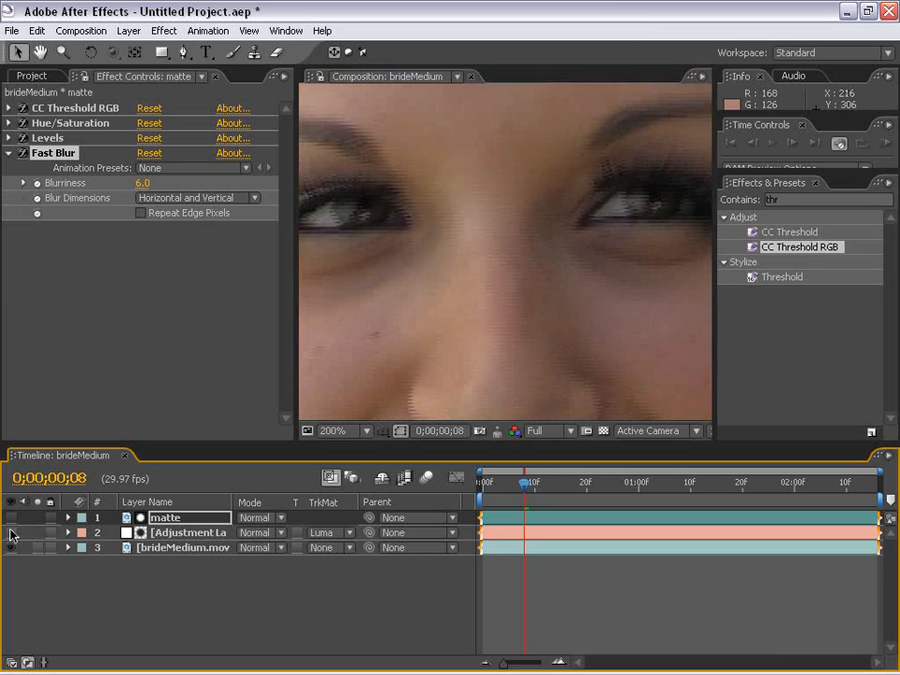
scroll(673, 243, "down", 1)
left_click_drag(527, 329, 522, 261)
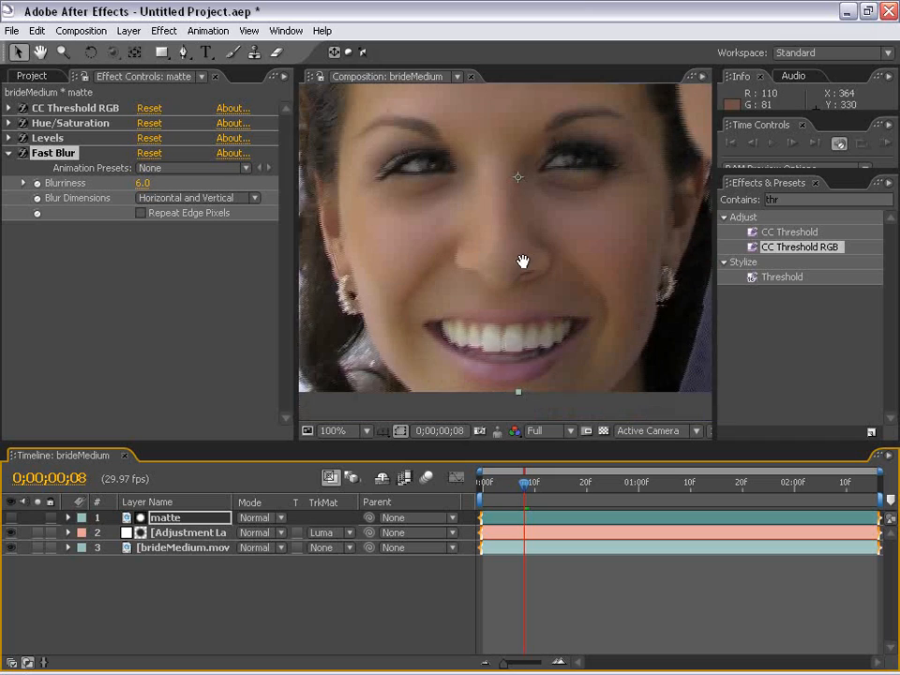
scroll(552, 258, "down", 1)
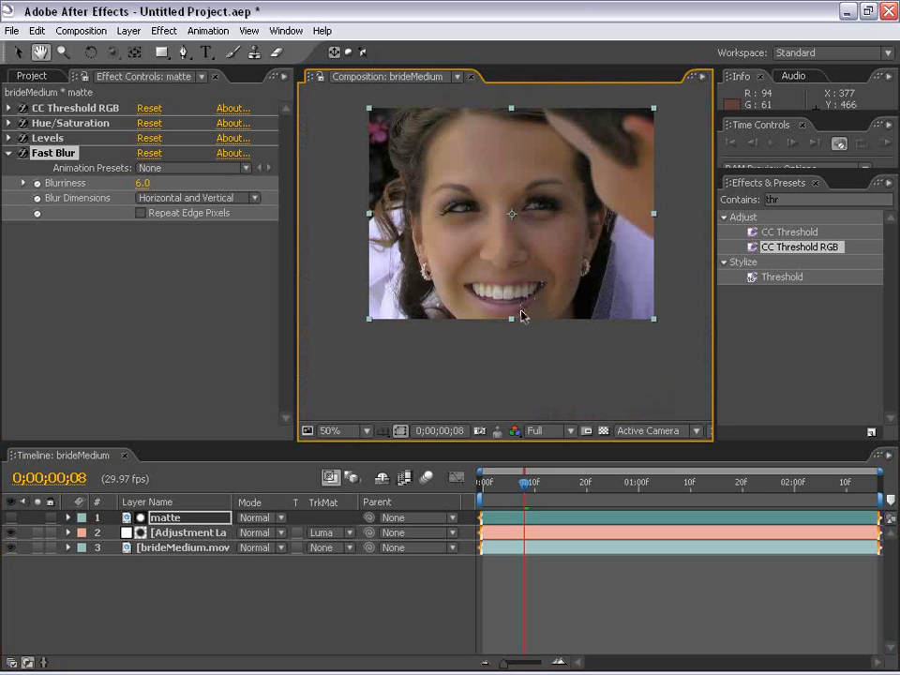
left_click(530, 385)
left_click(10, 537)
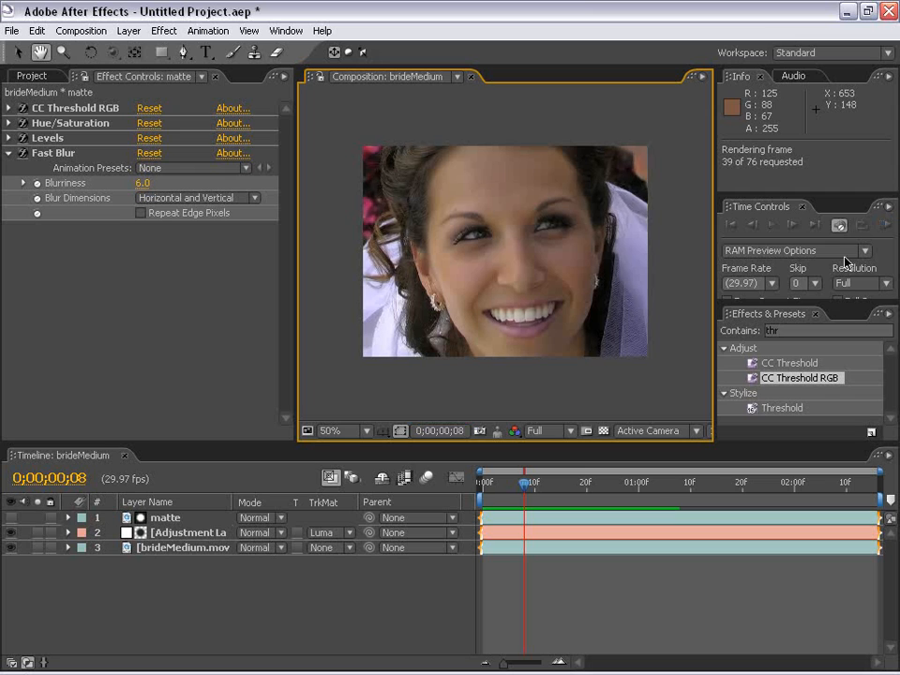
key("space")
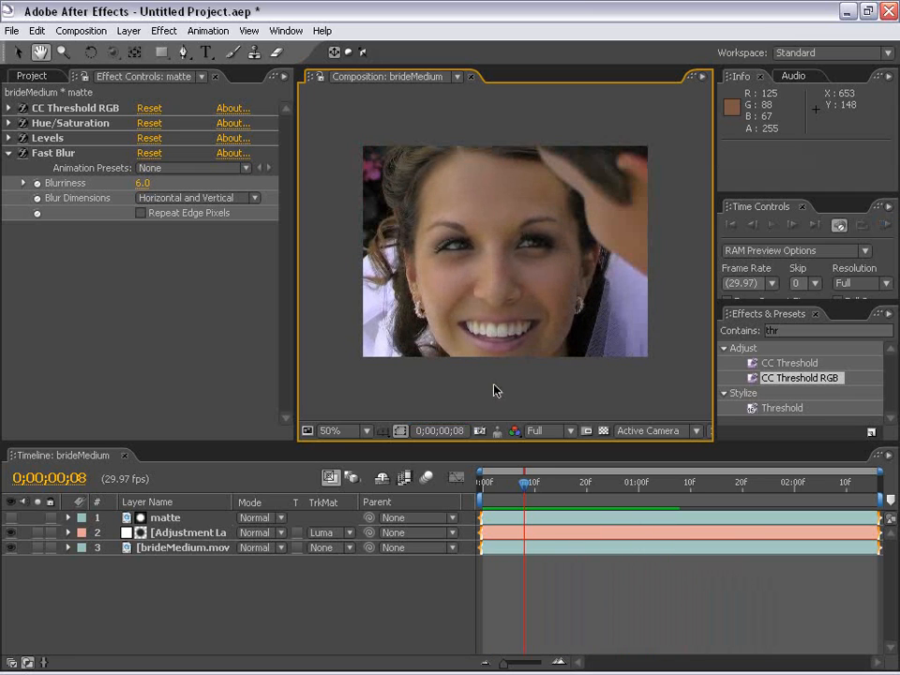
Enlarge the composition view to inspect the bride's whole face at 100% magnification, and restore the normal panel layout
key("grave")
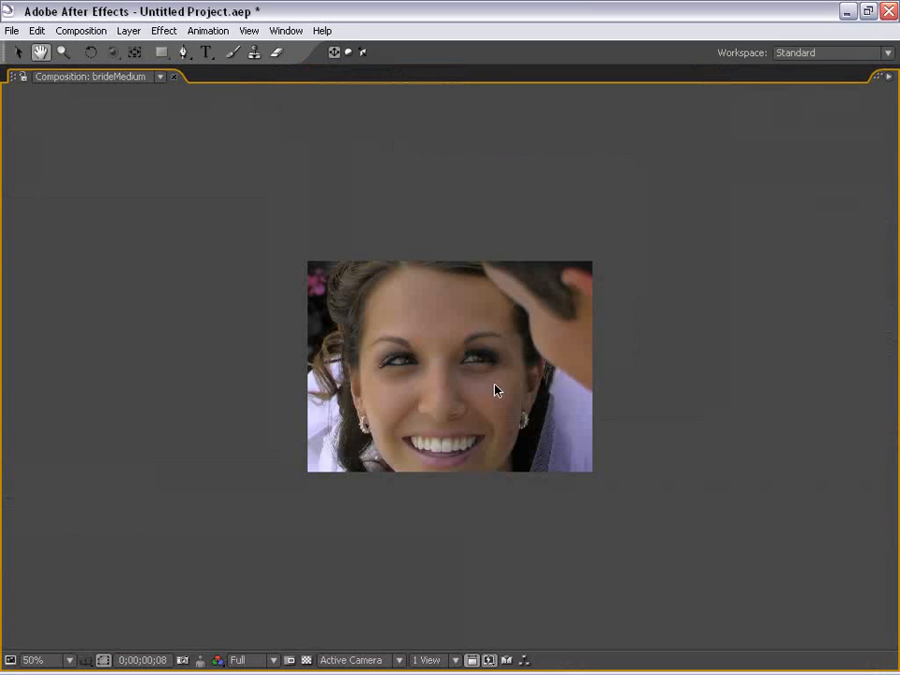
scroll(403, 441, "up", 1)
left_click_drag(482, 474, 424, 422)
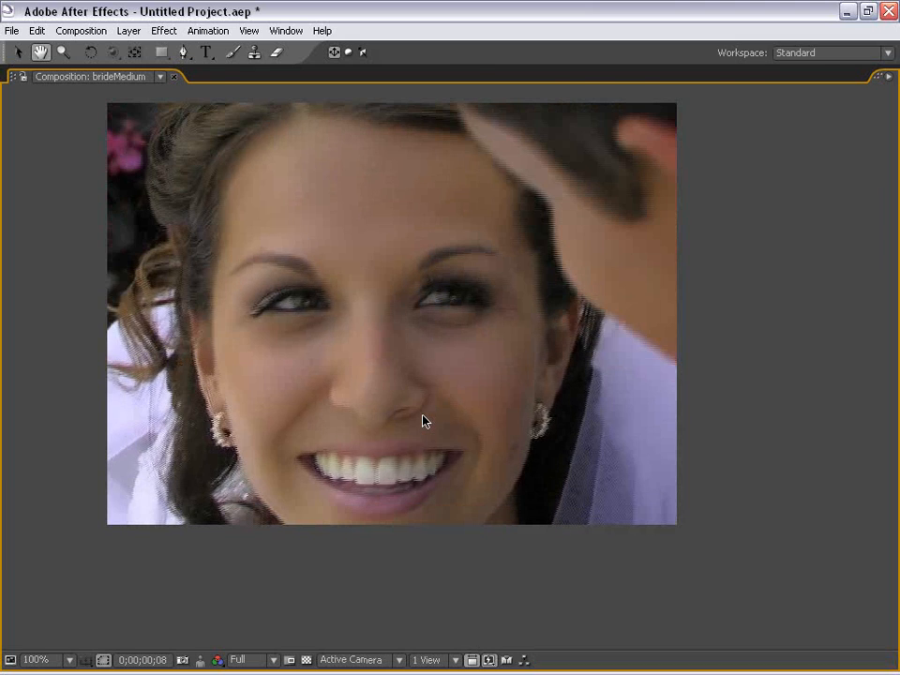
key("grave")
Go to frame 0;00;00;16 and examine the skin around the bride's mouth and nose at 200% and 400% magnification
left_click_drag(536, 484, 561, 489)
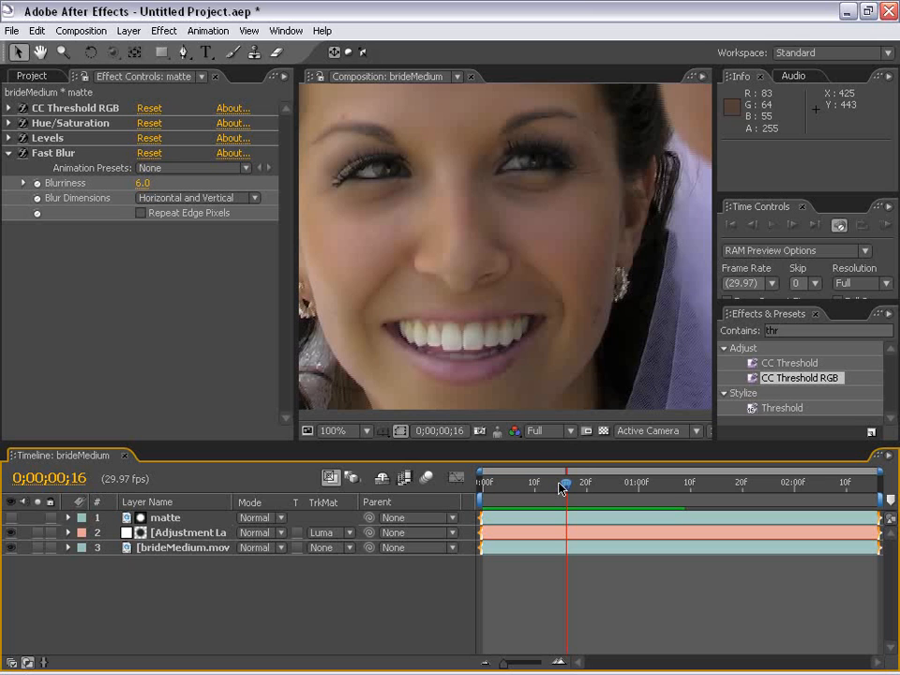
key("h")
scroll(408, 269, "up", 1)
left_click_drag(362, 309, 461, 235)
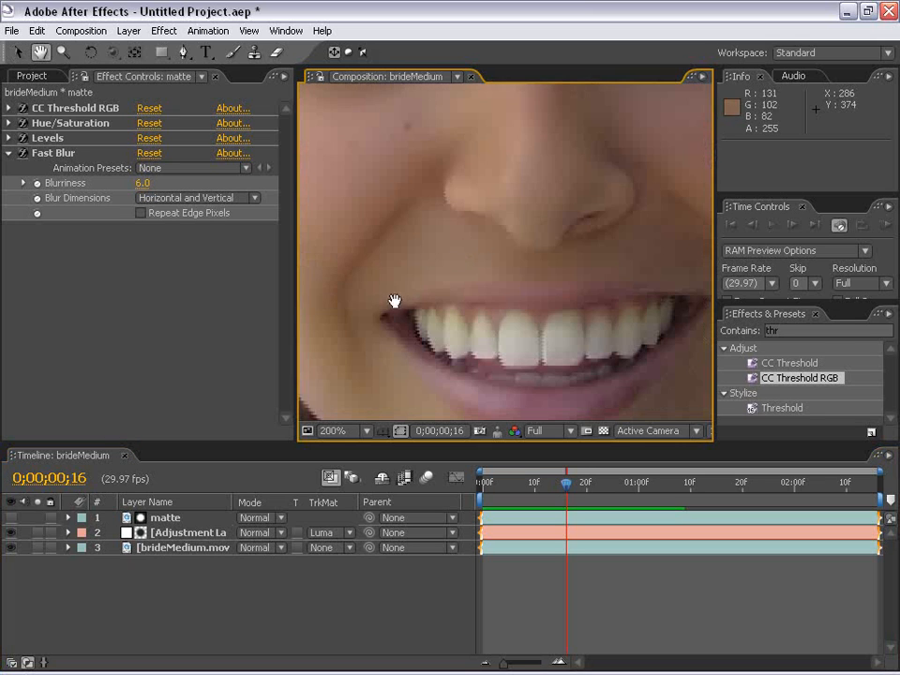
left_click_drag(390, 347, 322, 205)
left_click_drag(621, 180, 476, 257)
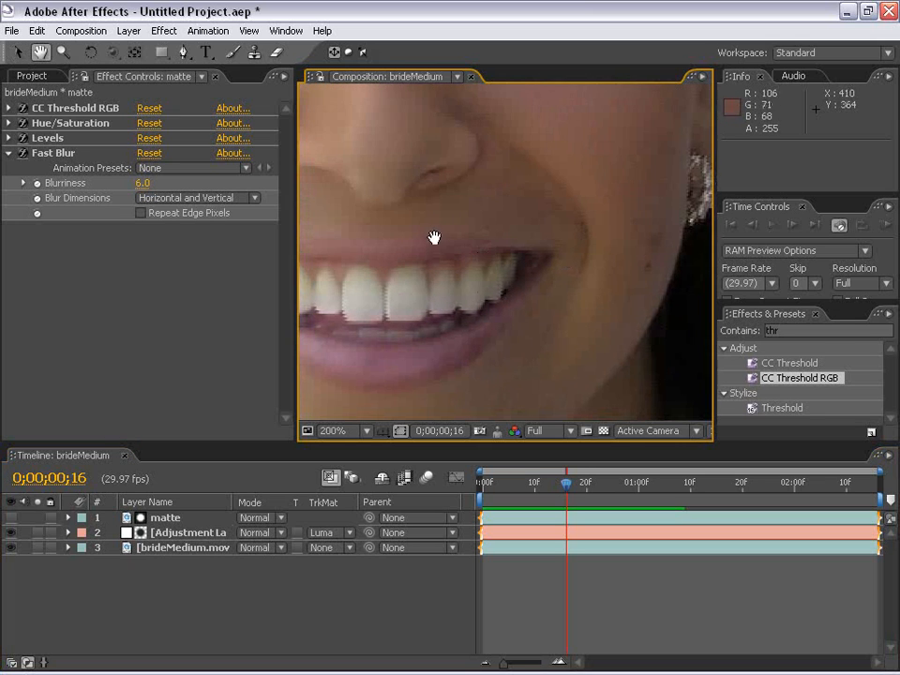
scroll(469, 306, "up", 1)
left_click_drag(562, 199, 418, 205)
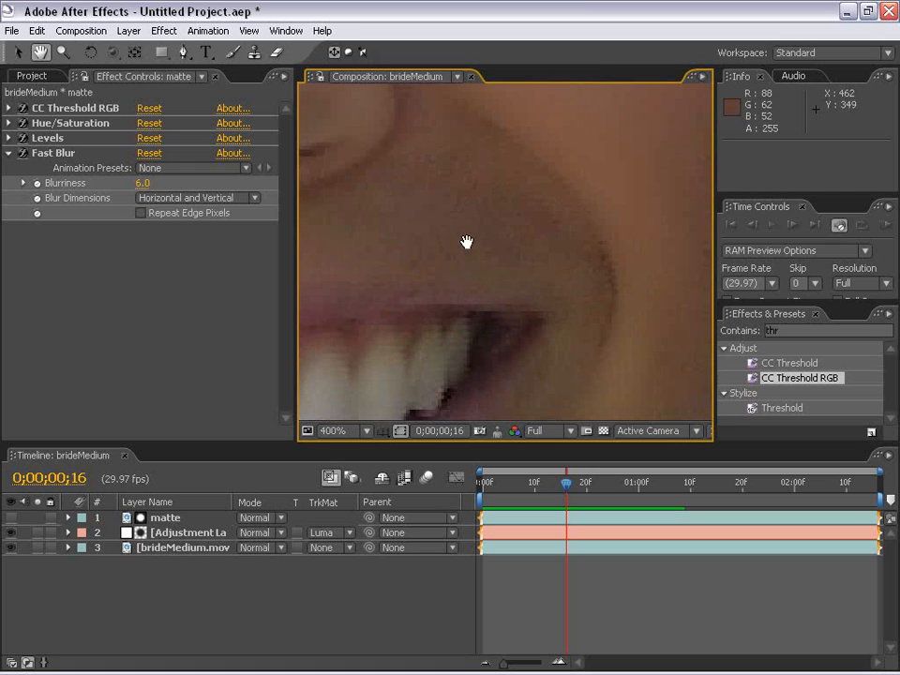
left_click_drag(443, 269, 538, 313)
scroll(460, 253, "down", 1)
scroll(538, 313, "up", 1)
left_click_drag(482, 195, 522, 301)
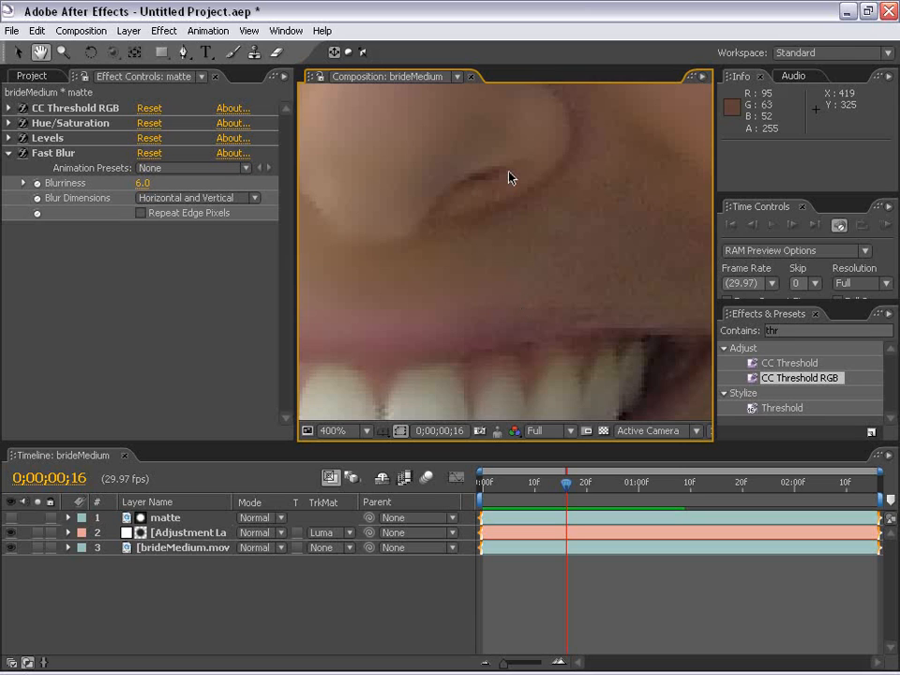
scroll(467, 217, "down", 1)
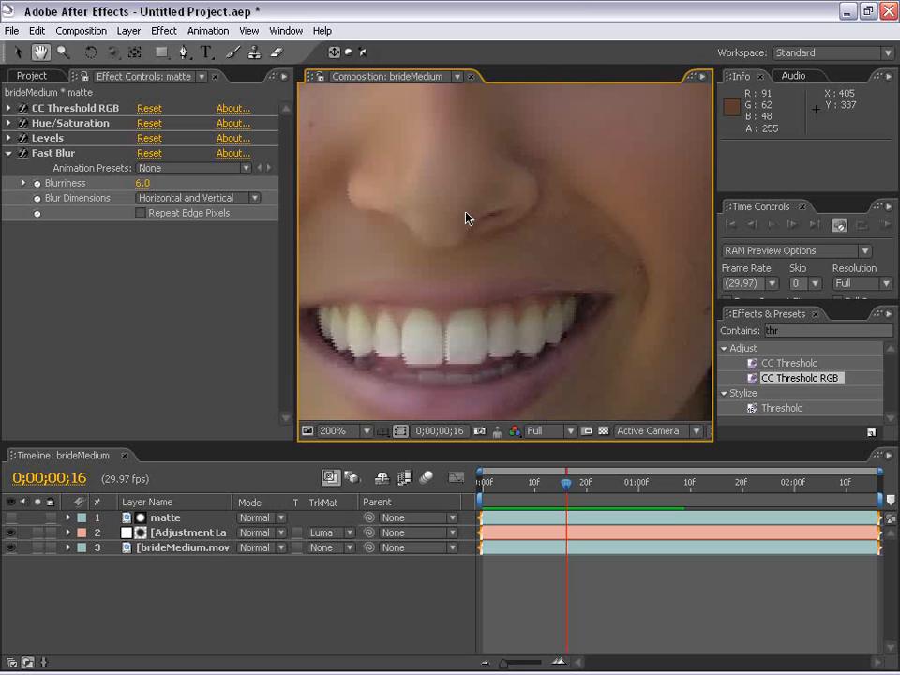
Display the adjustment layer's Remove Grain settings and examine the bride's forehead and hairline at 400% magnification
left_click(185, 532)
left_click(192, 594)
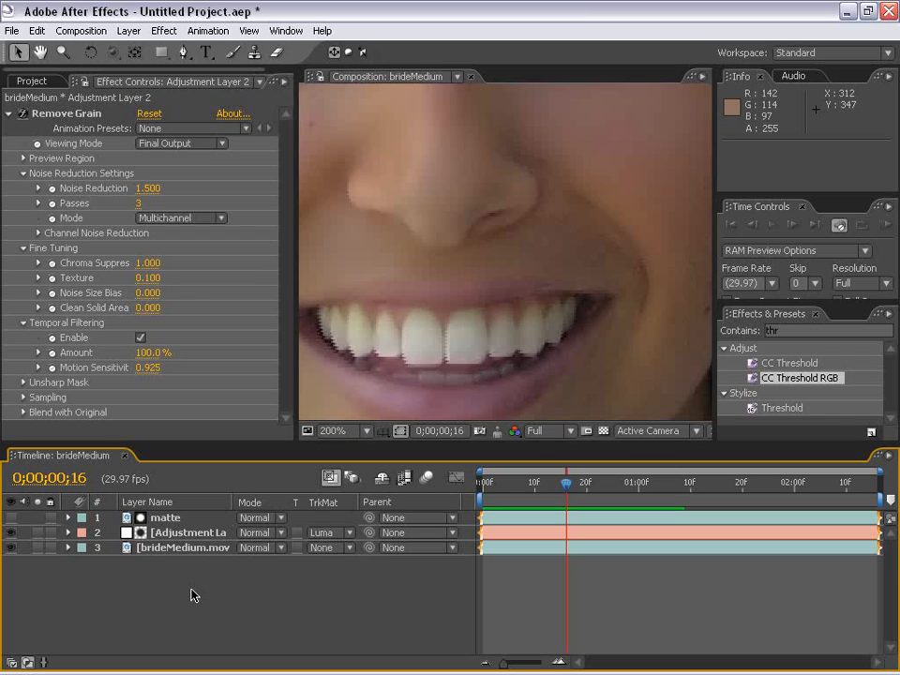
left_click(12, 518)
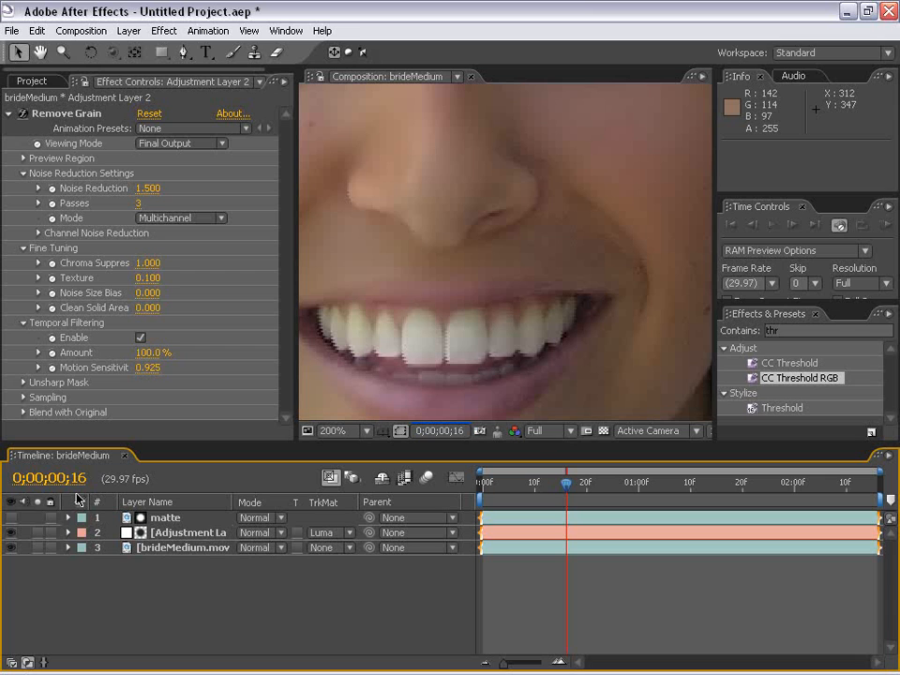
key("h")
left_click_drag(401, 281, 514, 268)
left_click_drag(537, 218, 508, 275)
scroll(522, 268, "up", 1)
left_click_drag(533, 129, 448, 268)
left_click_drag(469, 210, 488, 332)
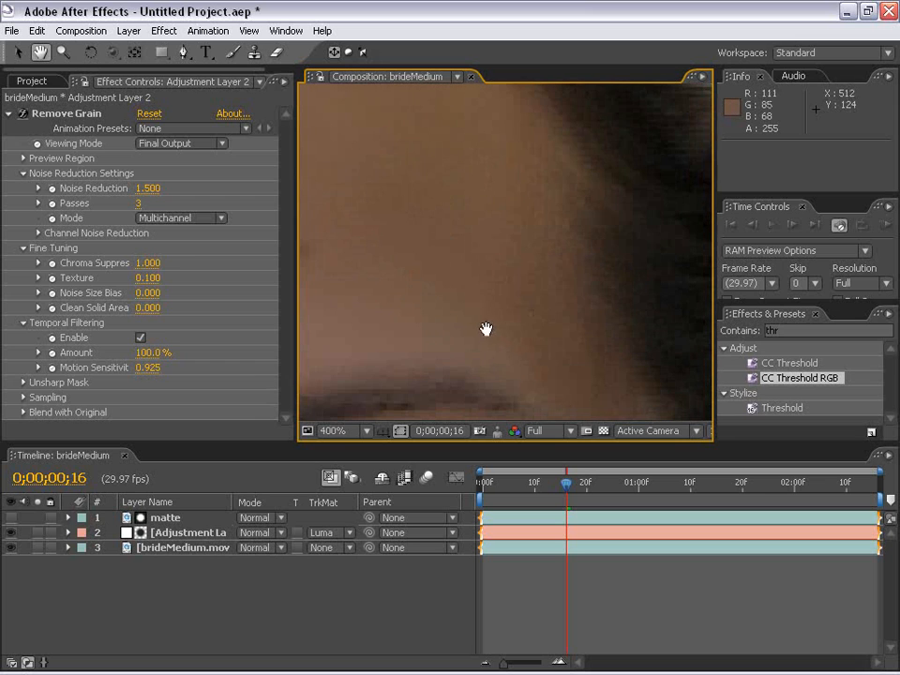
Apply Add Grain to the adjustment layer with the Kodak Vision 250D (5246) preset and the viewing mode set to Final Output
key("v")
left_click(169, 532)
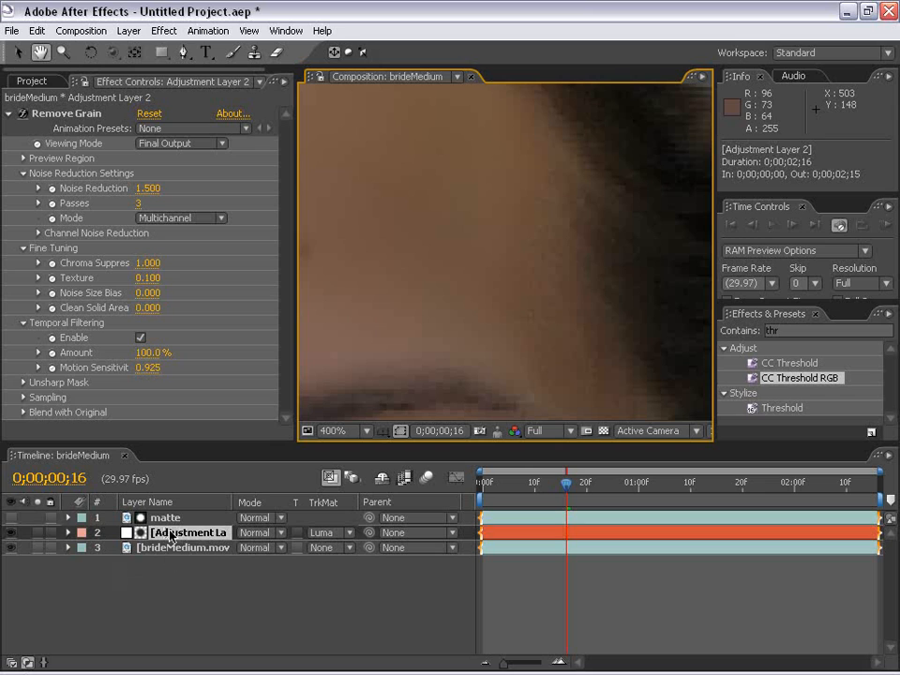
left_click(164, 31)
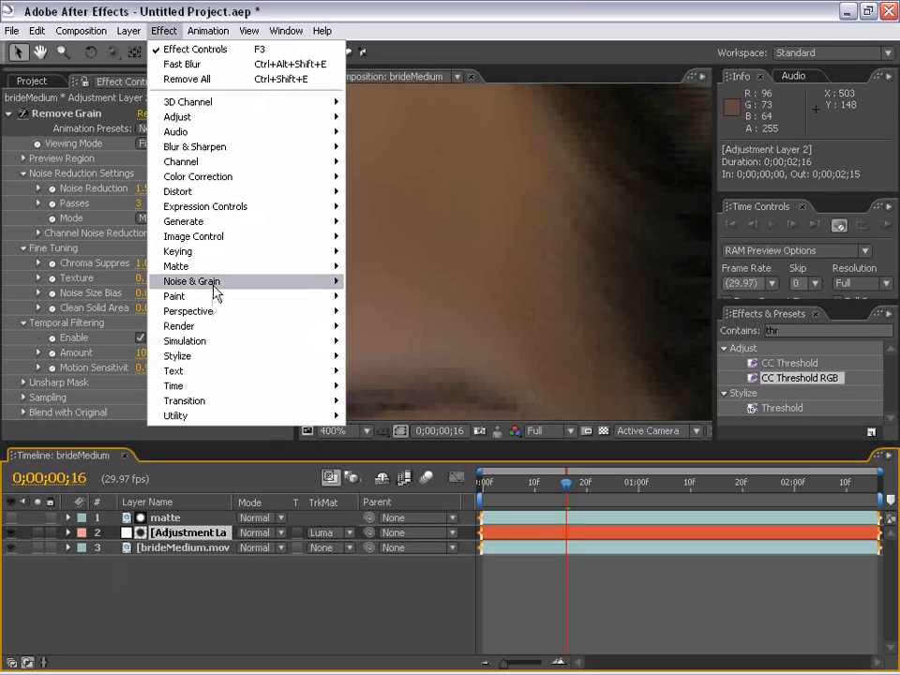
mouse_move(247, 292)
left_click(375, 282)
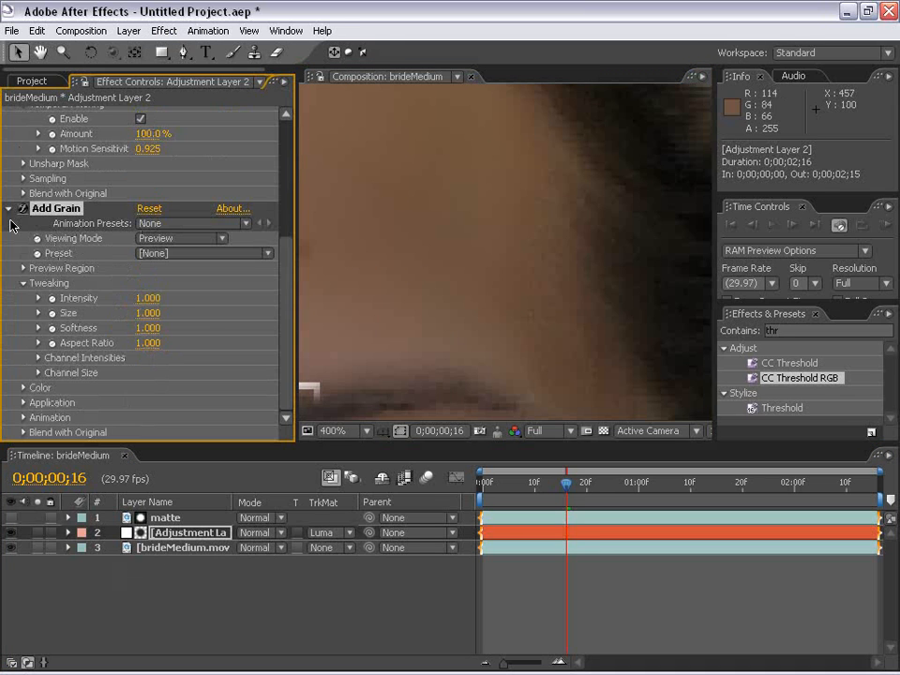
left_click(175, 253)
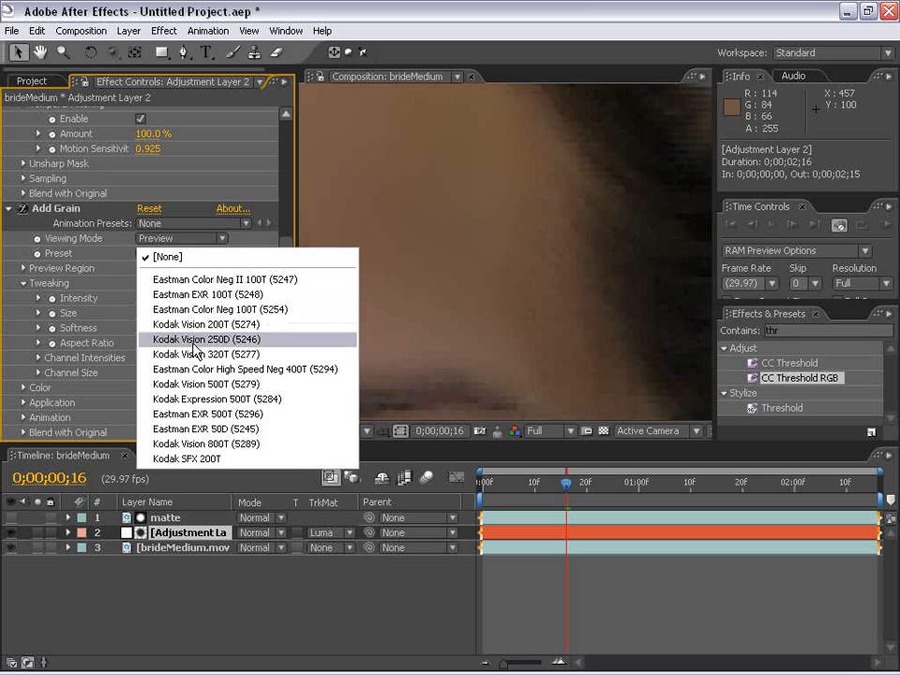
left_click(196, 339)
left_click(149, 239)
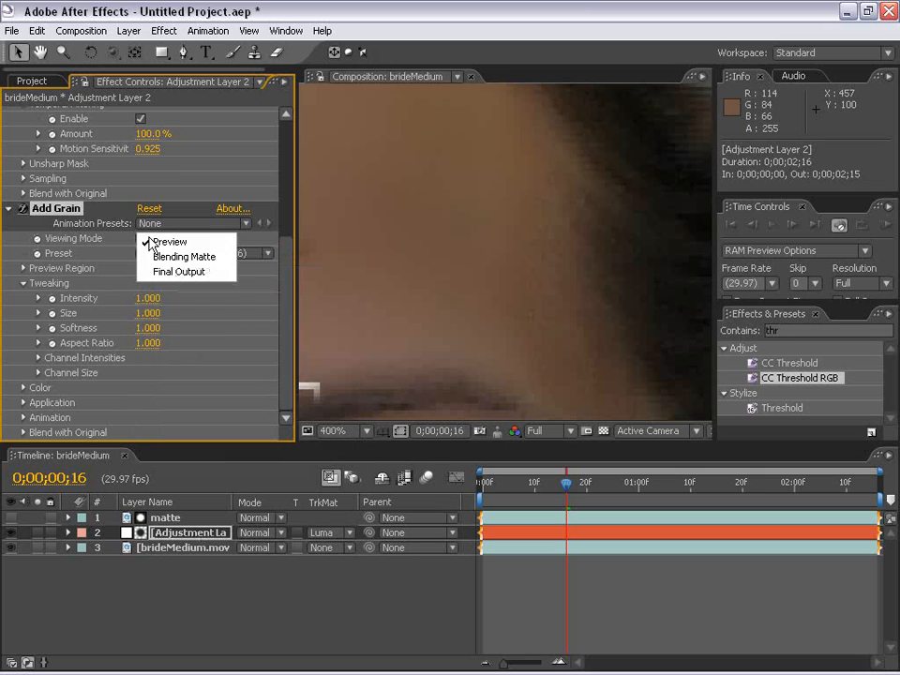
left_click(180, 272)
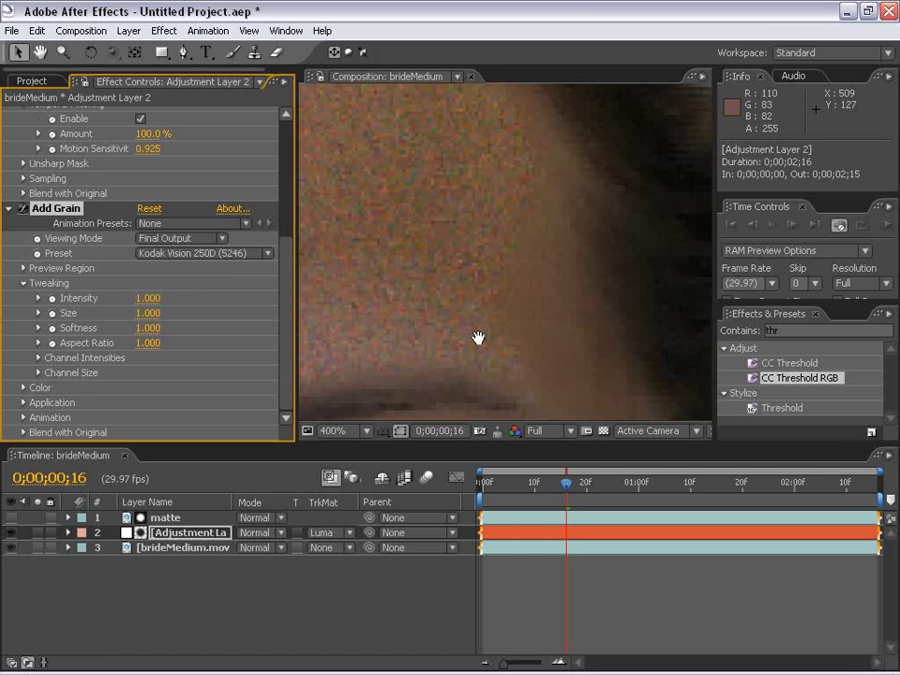
Examine the added grain on the bride's forehead, eye and hairline at several magnifications up to 400%
scroll(466, 342, "down", 2)
left_click_drag(454, 356, 448, 299)
scroll(475, 297, "up", 1)
left_click_drag(490, 230, 480, 375)
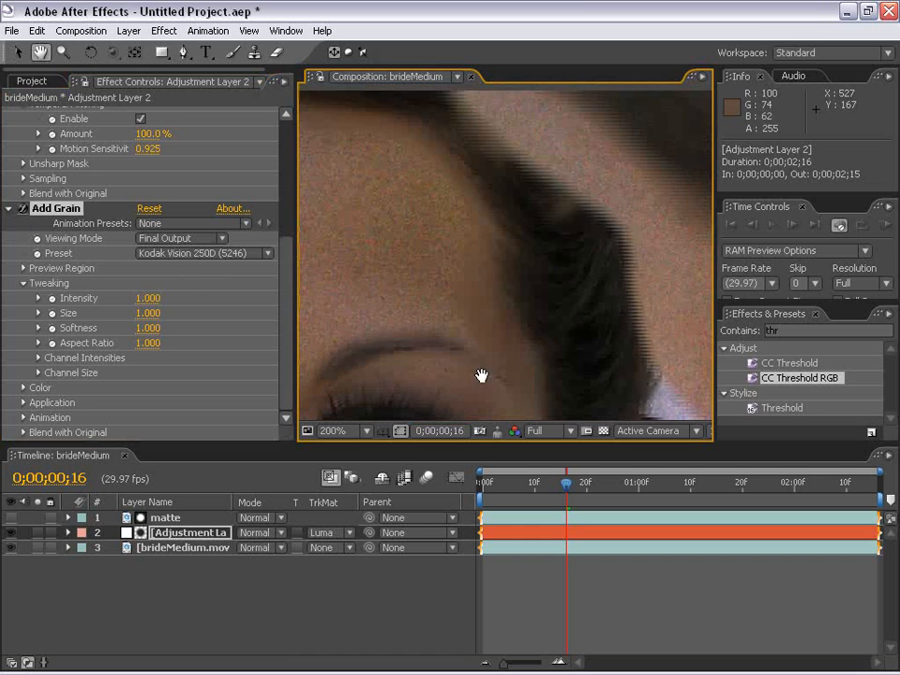
scroll(481, 361, "up", 1)
left_click_drag(502, 330, 563, 266)
left_click_drag(412, 309, 478, 286)
scroll(502, 266, "down", 2)
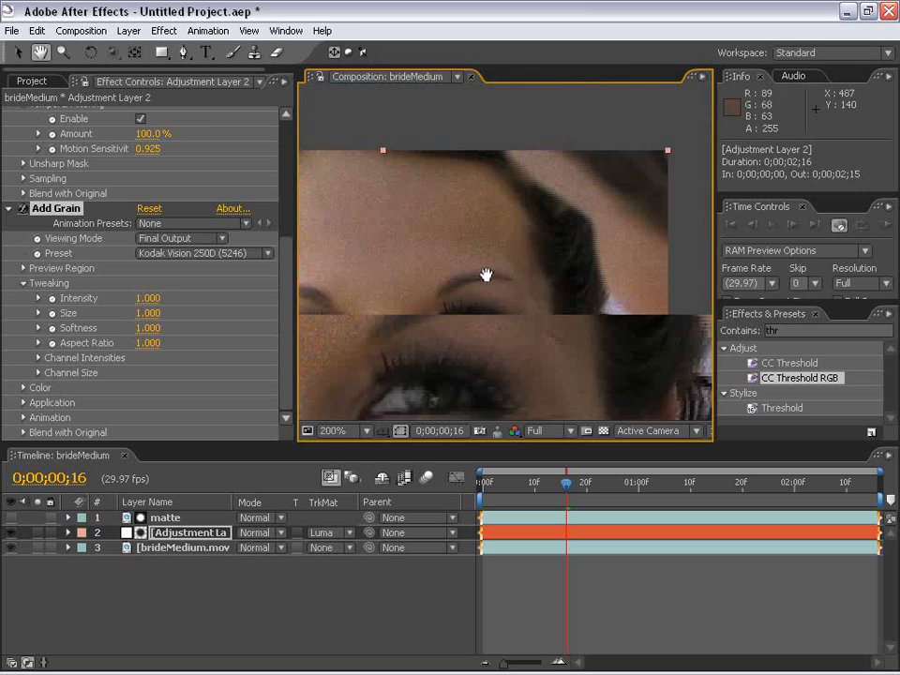
left_click_drag(436, 335, 489, 225)
scroll(499, 274, "down", 1)
left_click_drag(478, 307, 490, 293)
scroll(480, 293, "up", 1)
left_click_drag(522, 210, 468, 300)
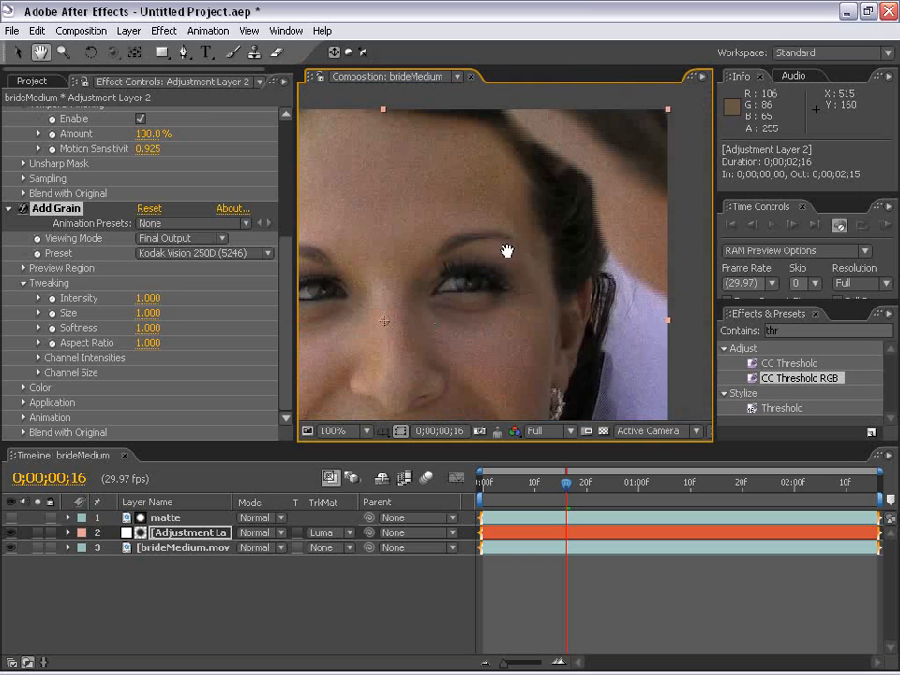
left_click_drag(507, 252, 487, 297)
scroll(487, 297, "up", 1)
left_click_drag(532, 215, 522, 257)
scroll(464, 285, "up", 1)
left_click_drag(464, 285, 493, 202)
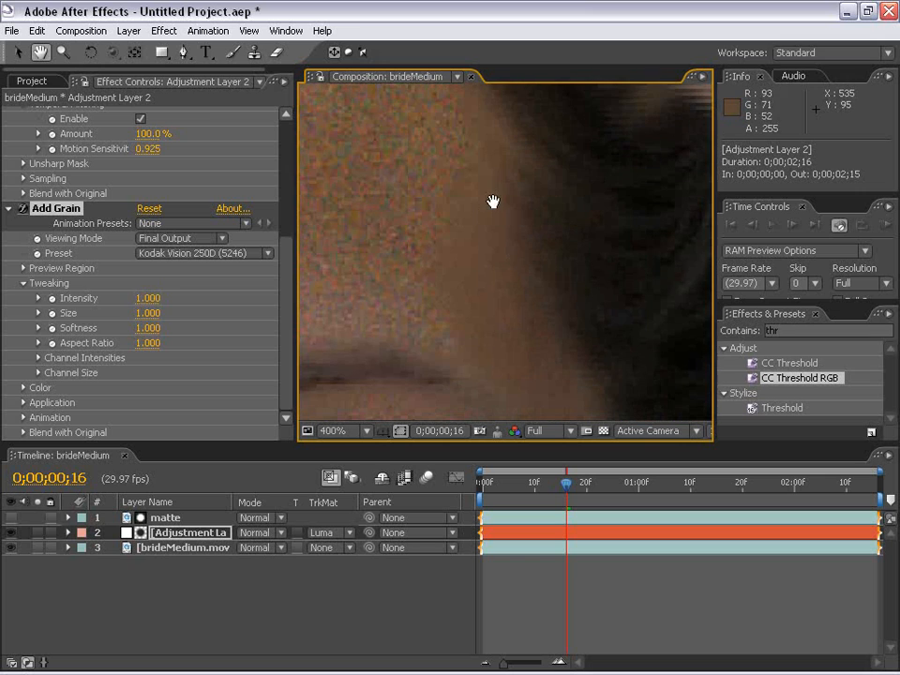
Set Add Grain's Intensity to 0.25 and its color Saturation to 0.25
left_click(143, 298)
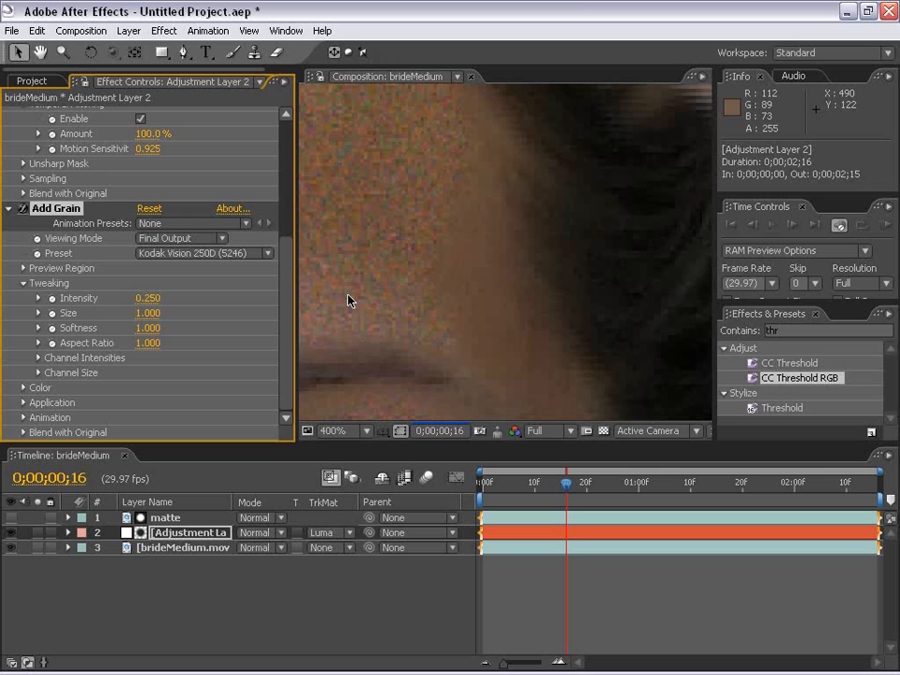
left_click(23, 388)
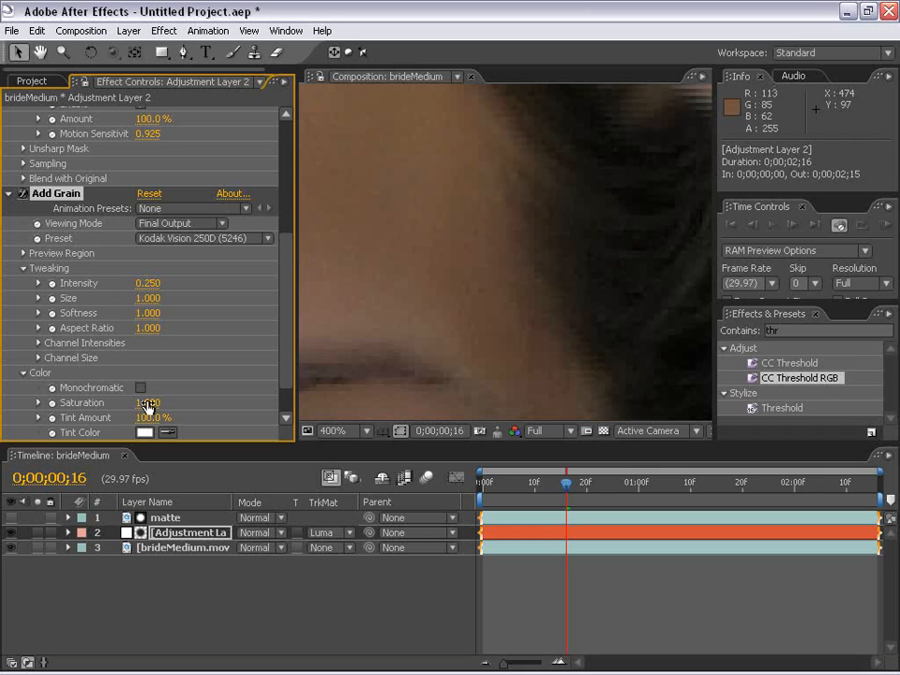
scroll(288, 392, "down", 2)
left_click(153, 358)
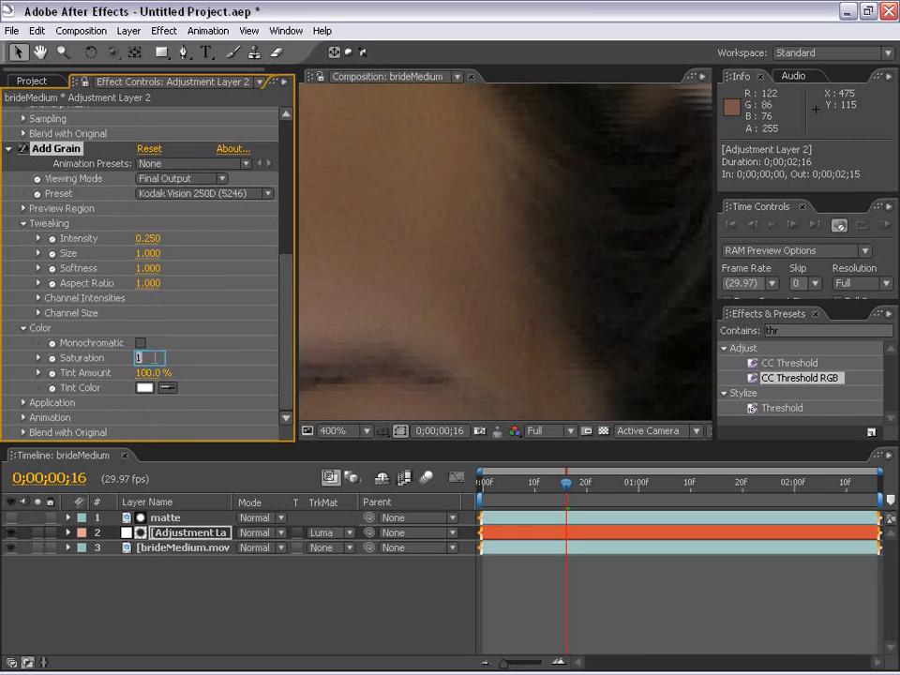
type(".25")
key("Return")
Adjust the added grain's tweaking values to Aspect Ratio 0.9, Softness 1.1 and Size 1.2
left_click(146, 283)
type(".")
left_click(148, 268)
type("1.1")
key("Return")
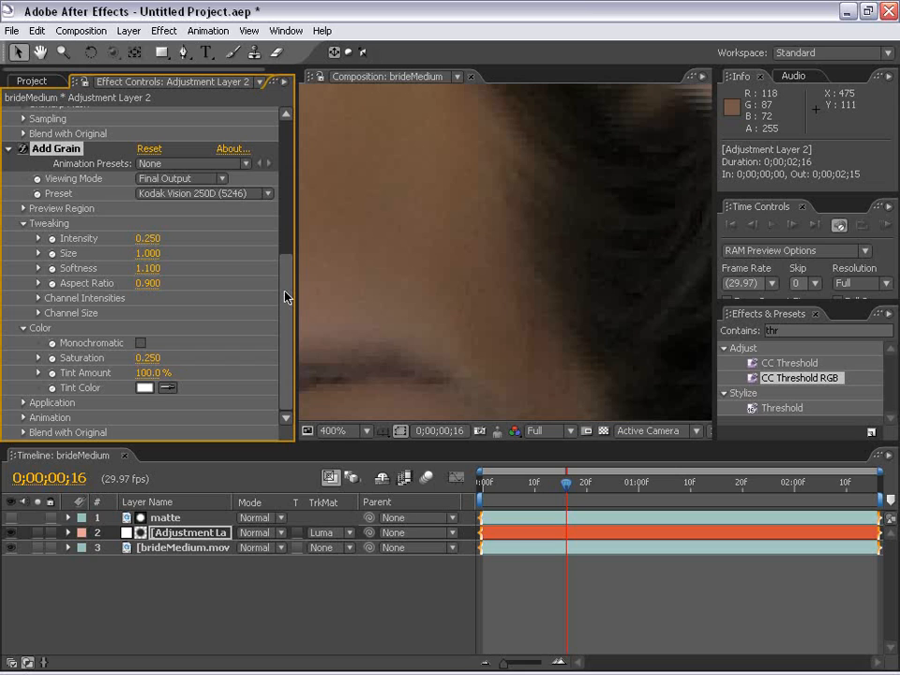
left_click(148, 253)
type("1.2")
key("Return")
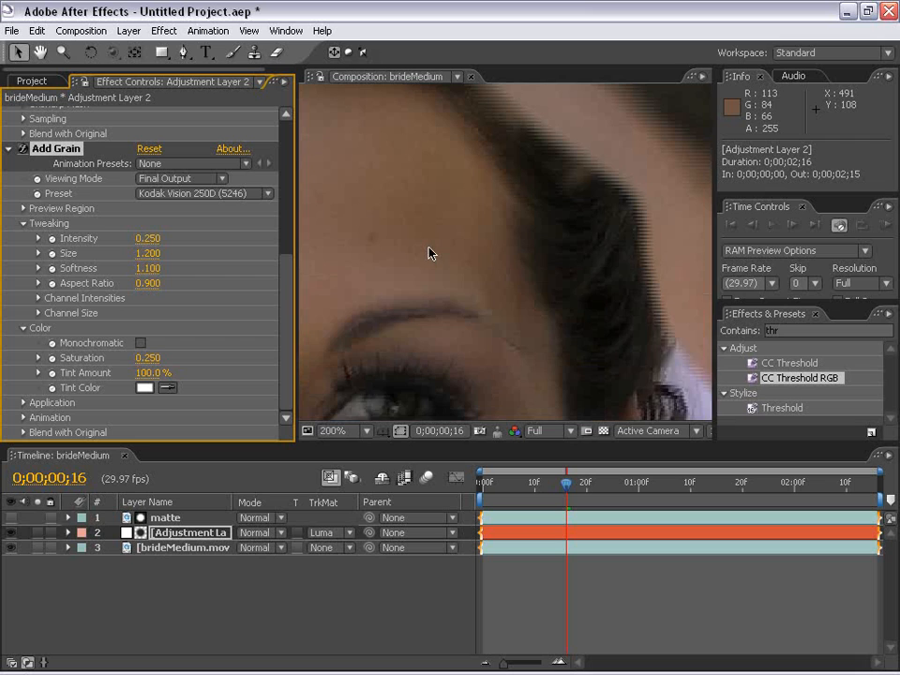
Check the grain on the forehead at 400% magnification and reduce Add Grain's Intensity to 0.2
key("space")
left_click_drag(409, 312, 684, 312)
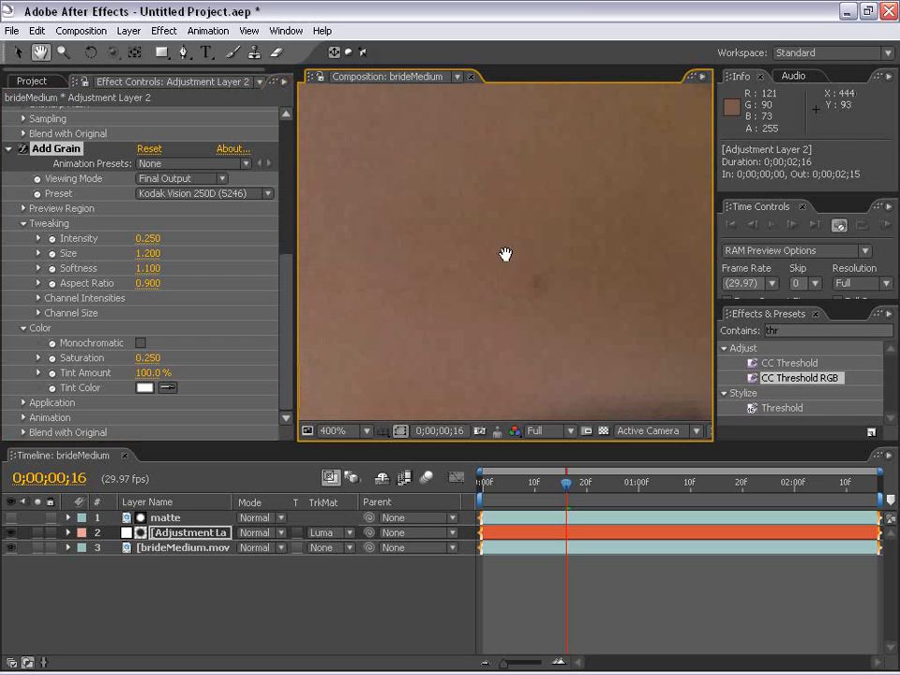
left_click_drag(505, 255, 244, 231)
left_click(148, 238)
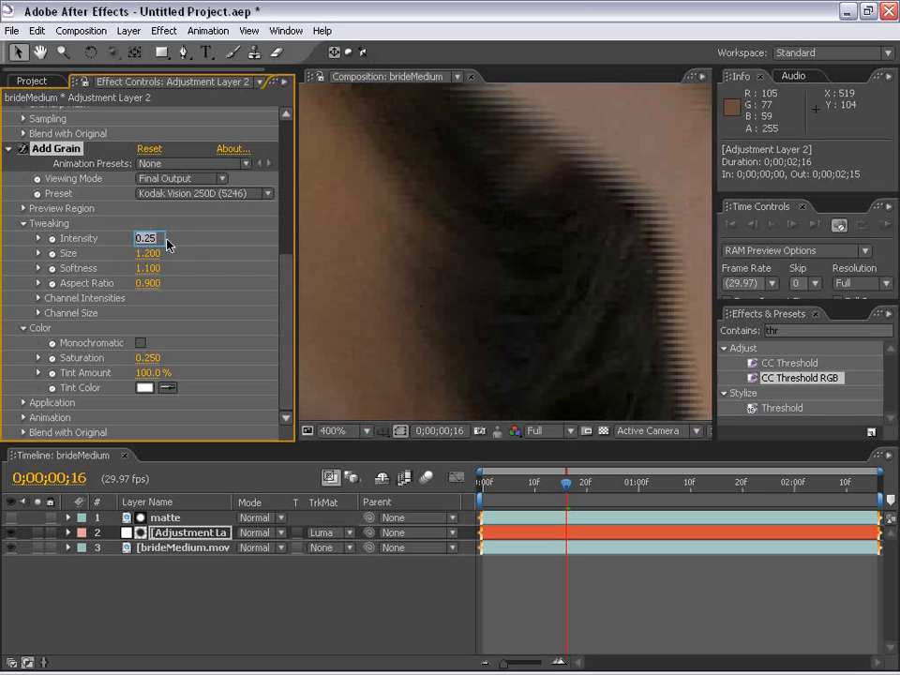
type(".2")
key("Return")
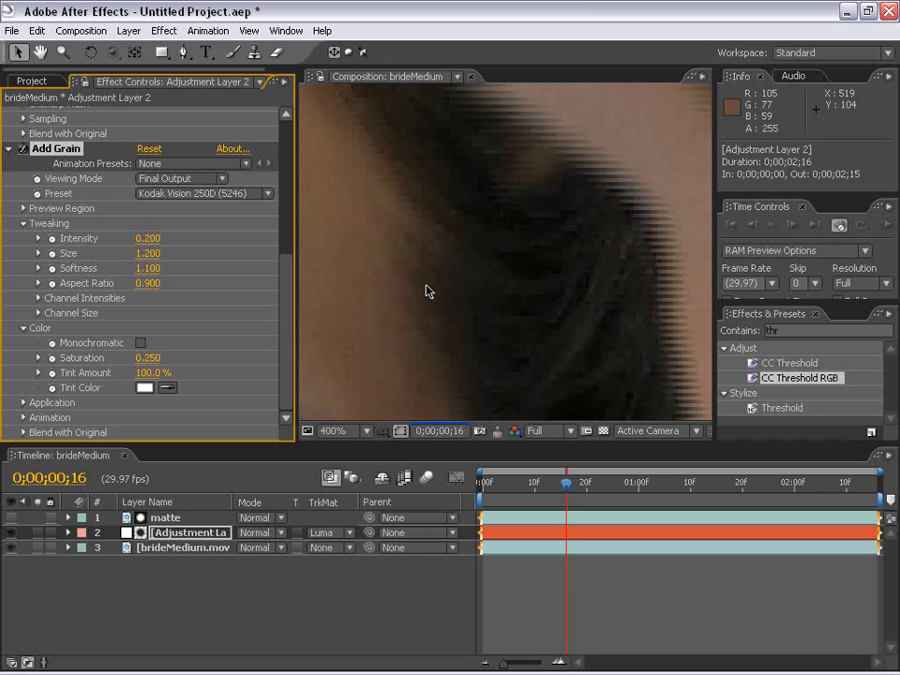
Examine the final grain on the bride's nose, cheek and mouth at magnifications between 50% and 400%
scroll(426, 291, "down", 3)
left_click_drag(428, 291, 468, 207)
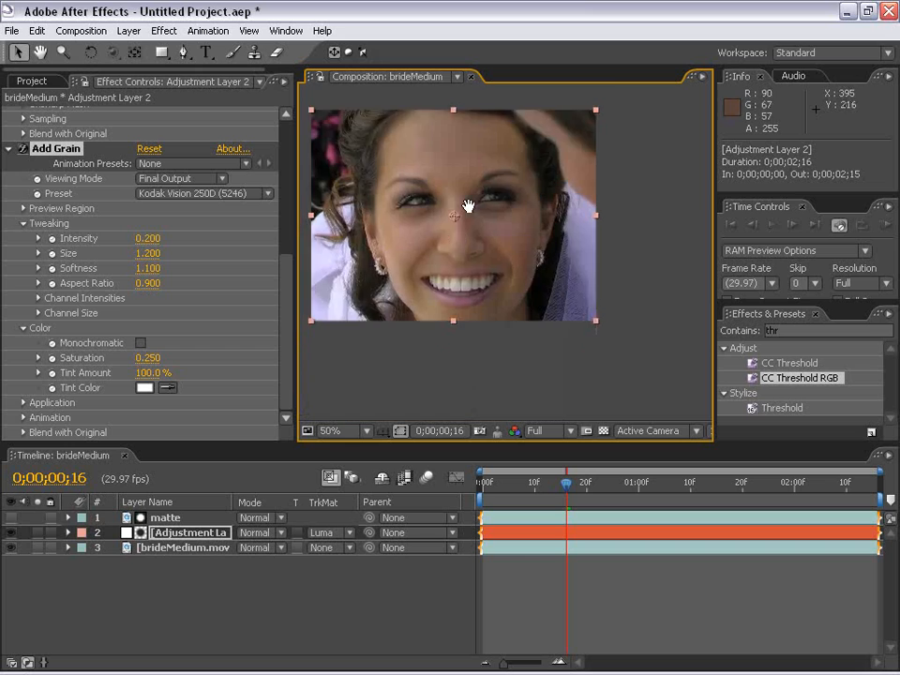
scroll(467, 206, "up", 6)
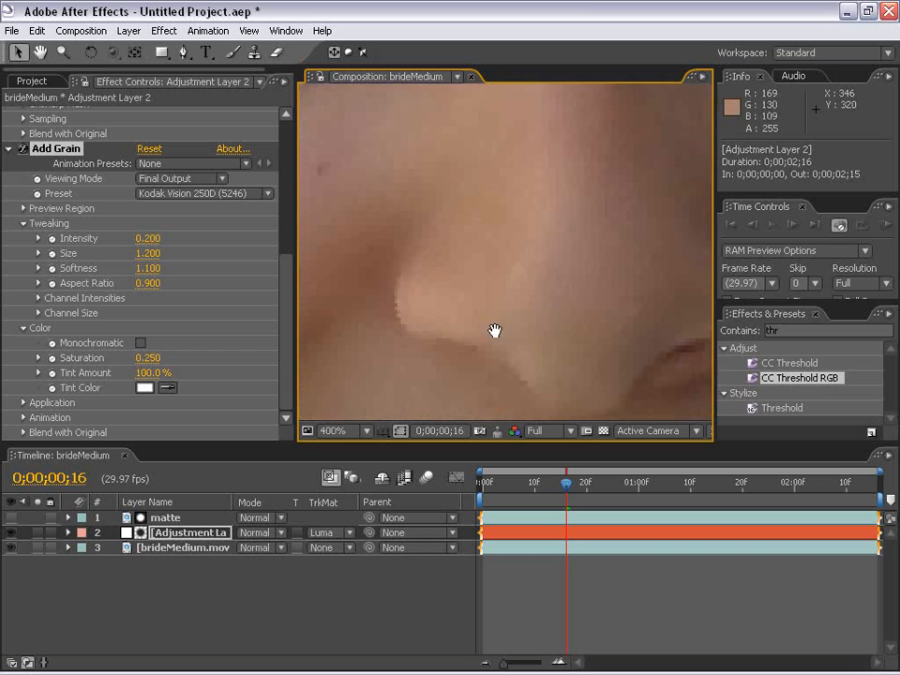
left_click_drag(495, 331, 564, 362)
scroll(471, 328, "down", 1)
left_click_drag(366, 327, 529, 236)
scroll(515, 306, "up", 1)
left_click_drag(469, 268, 535, 183)
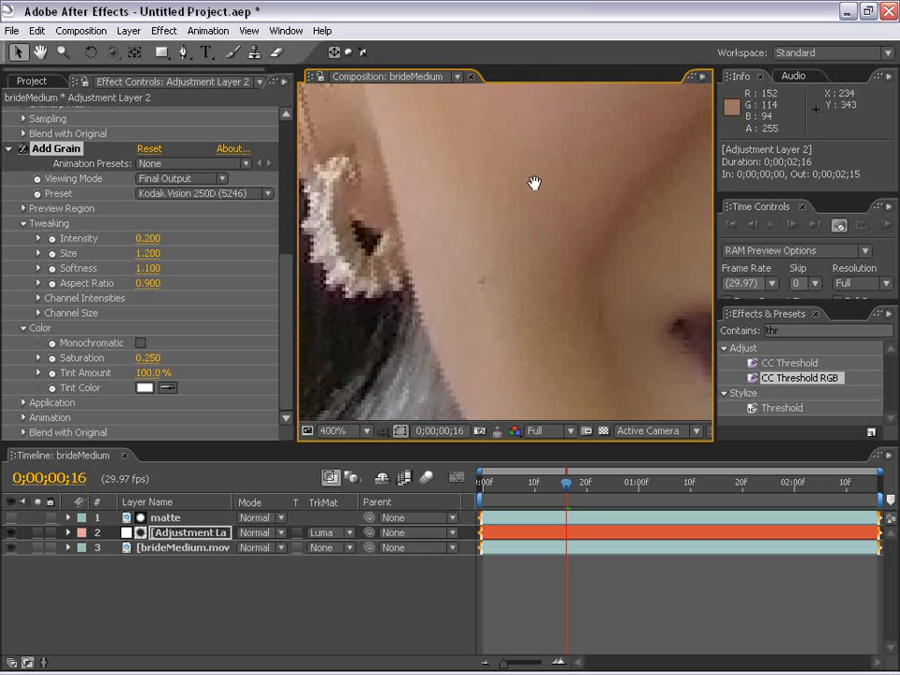
left_click_drag(542, 273, 450, 223)
left_click_drag(458, 312, 460, 177)
left_click_drag(675, 328, 342, 251)
left_click_drag(656, 178, 387, 298)
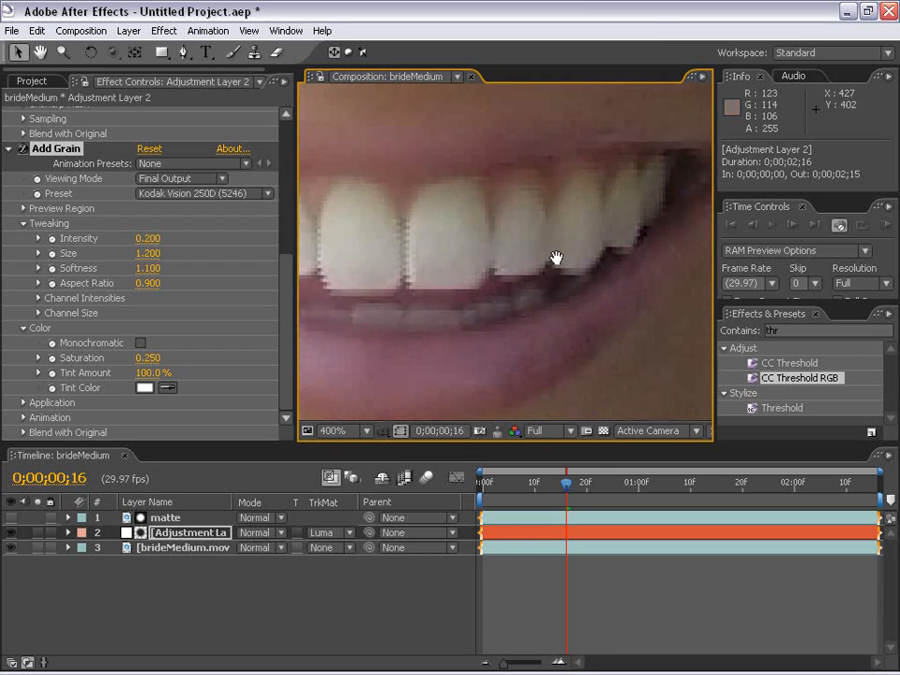
left_click_drag(556, 257, 501, 325)
scroll(474, 346, "down", 1)
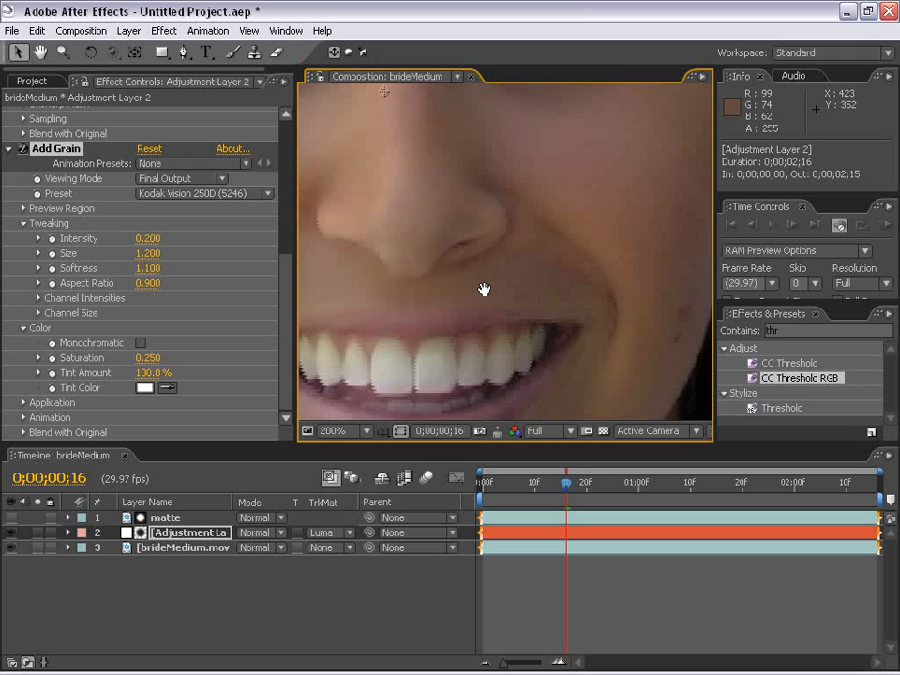
scroll(456, 285, "down", 1)
left_click_drag(477, 187, 503, 256)
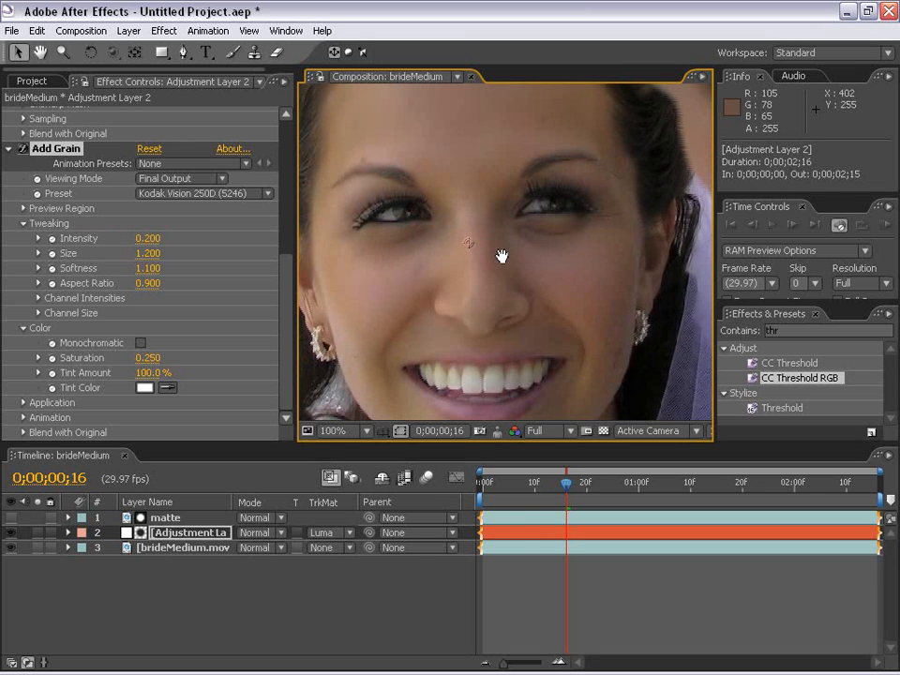
Take a snapshot of the smoothed frame, hide the adjustment layer, and compare the original footage with the snapshot
left_click(52, 564)
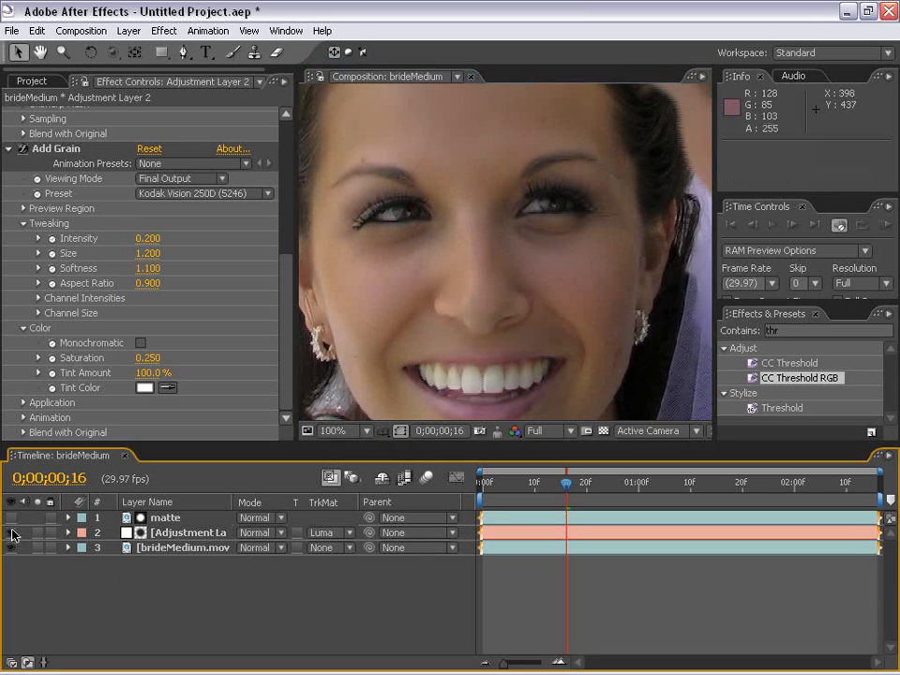
left_click(482, 431)
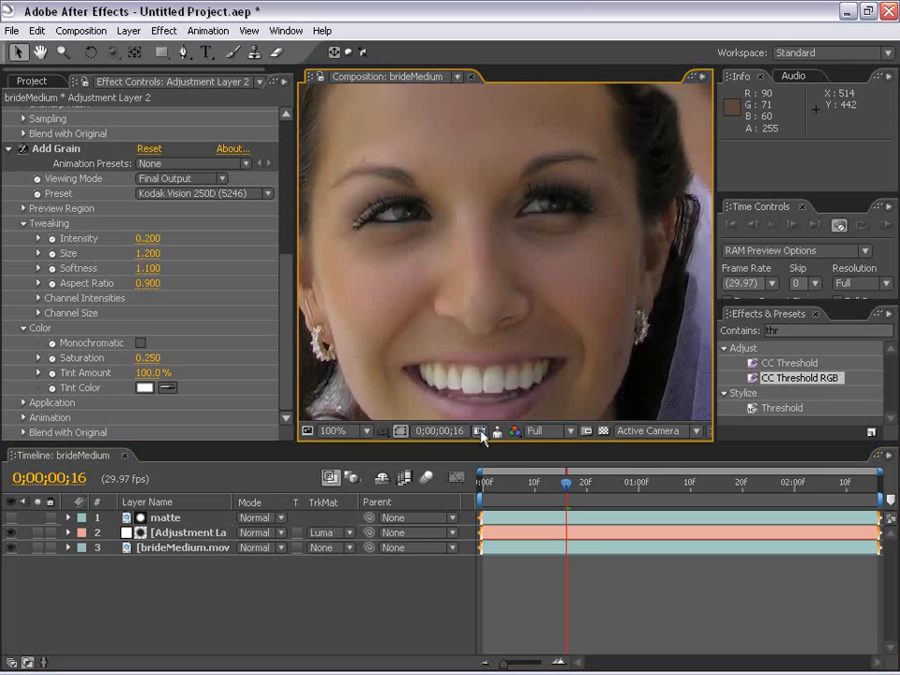
left_click(14, 536)
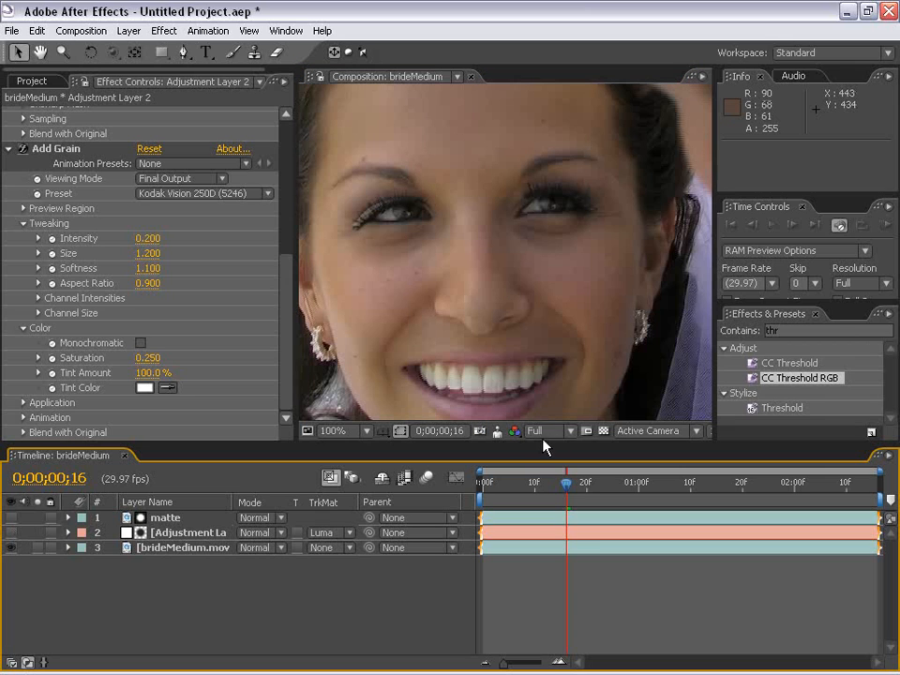
left_click(498, 431)
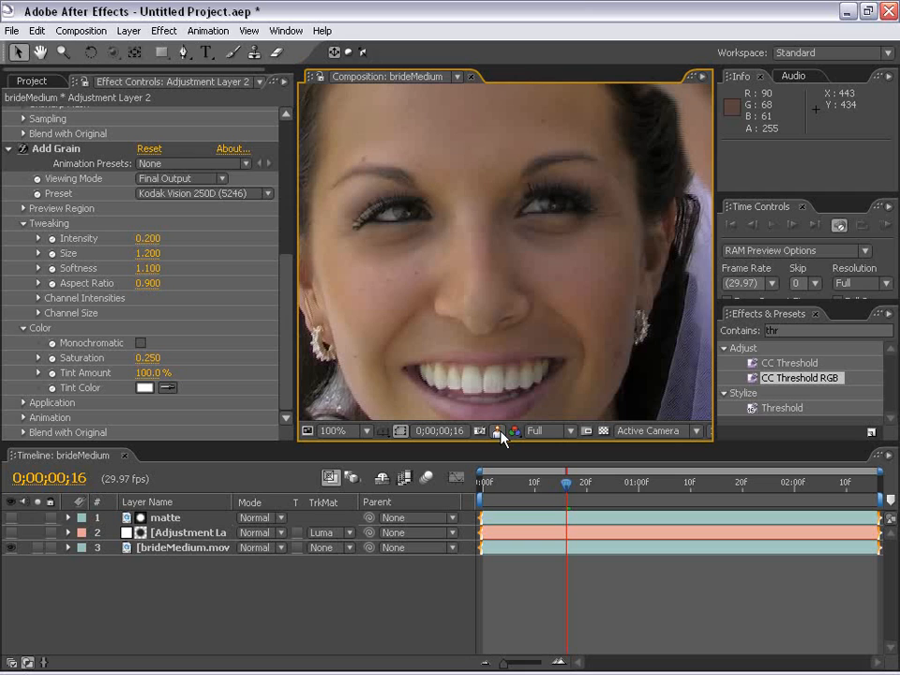
Compare the forehead, mouth and both eye areas with the snapshot at 200% magnification, and make the adjustment layer visible again
scroll(476, 238, "up", 2)
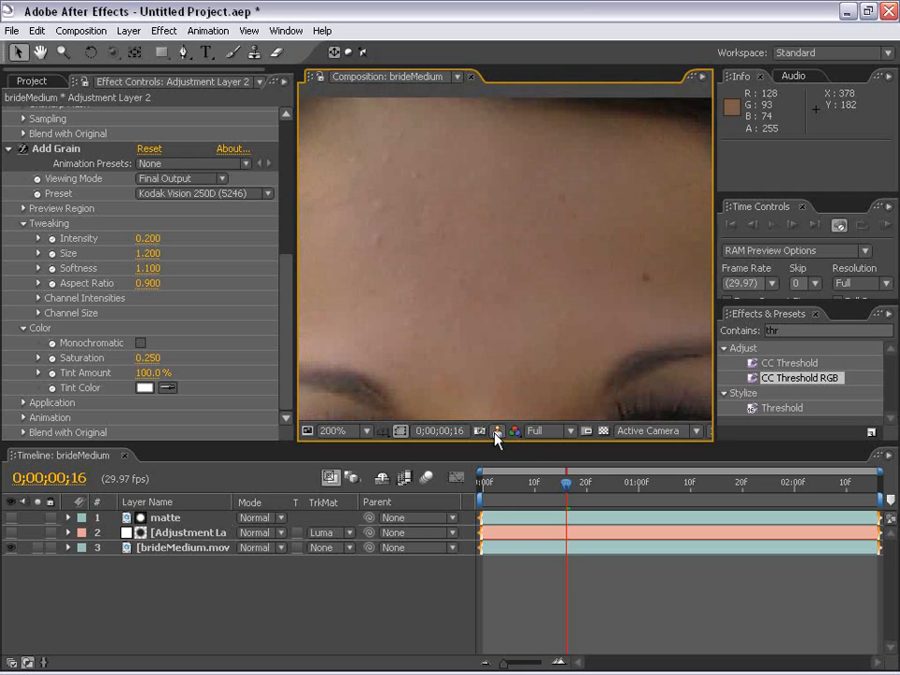
scroll(524, 263, "down", 2)
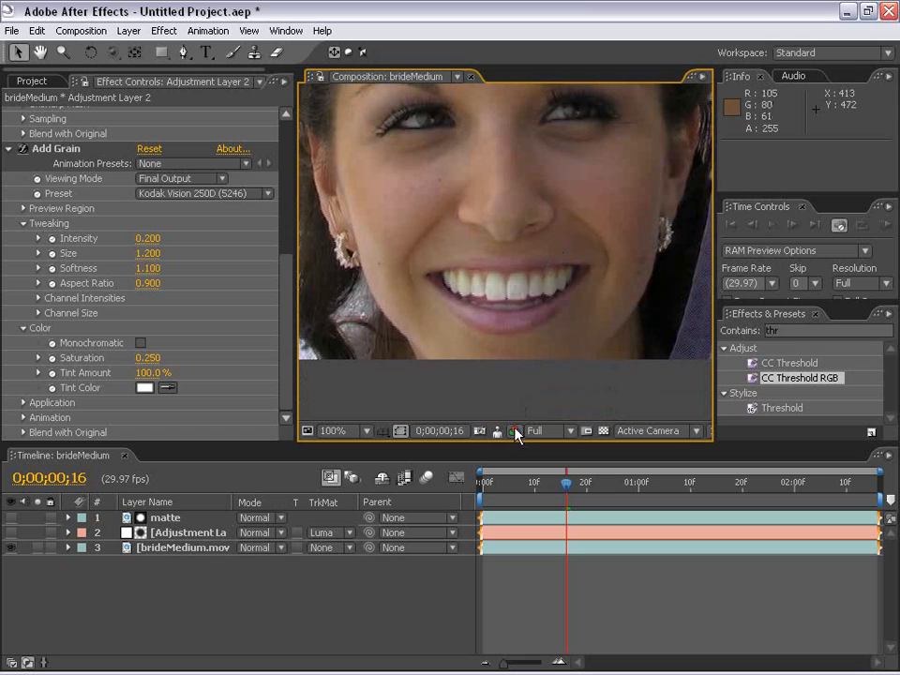
scroll(508, 276, "up", 2)
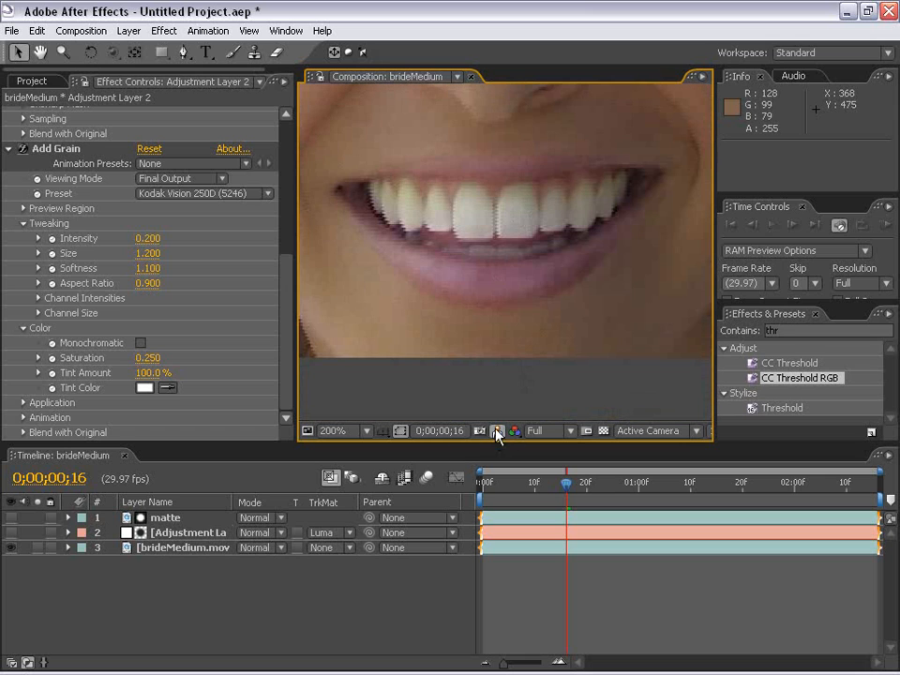
scroll(552, 253, "up", 6)
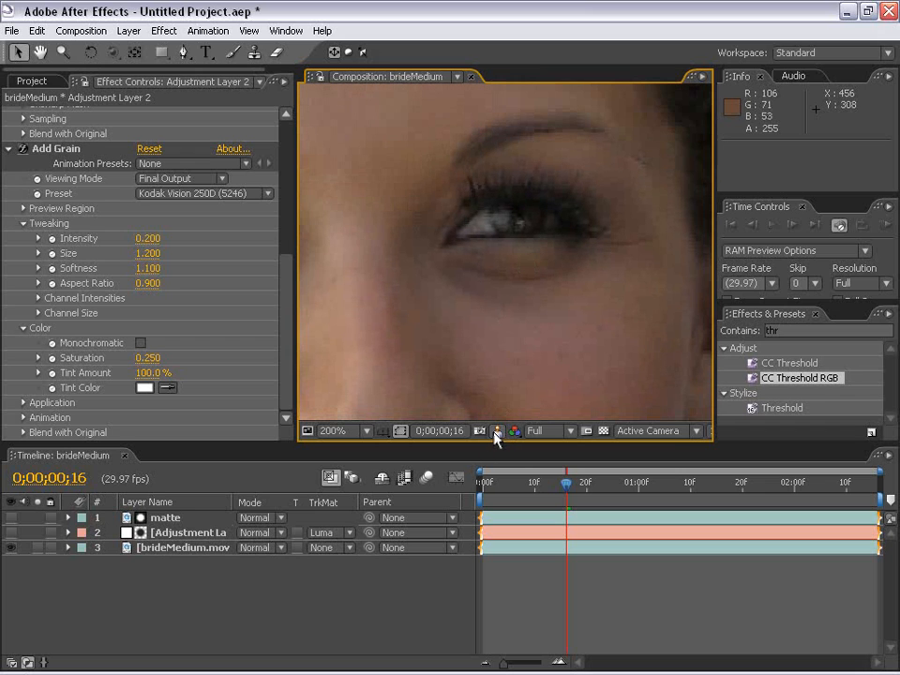
scroll(641, 346, "up", 2)
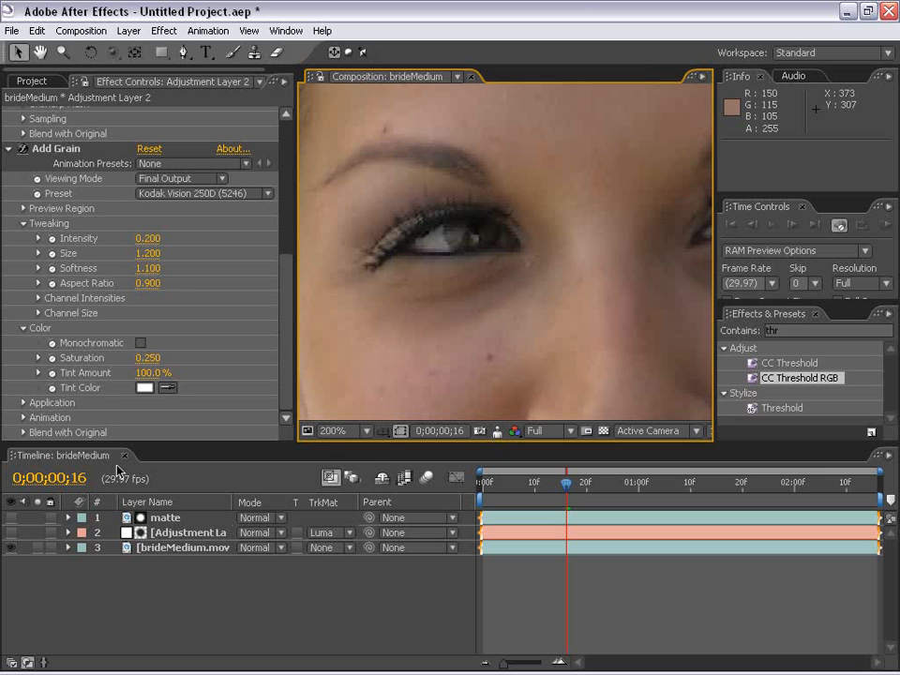
left_click(10, 533)
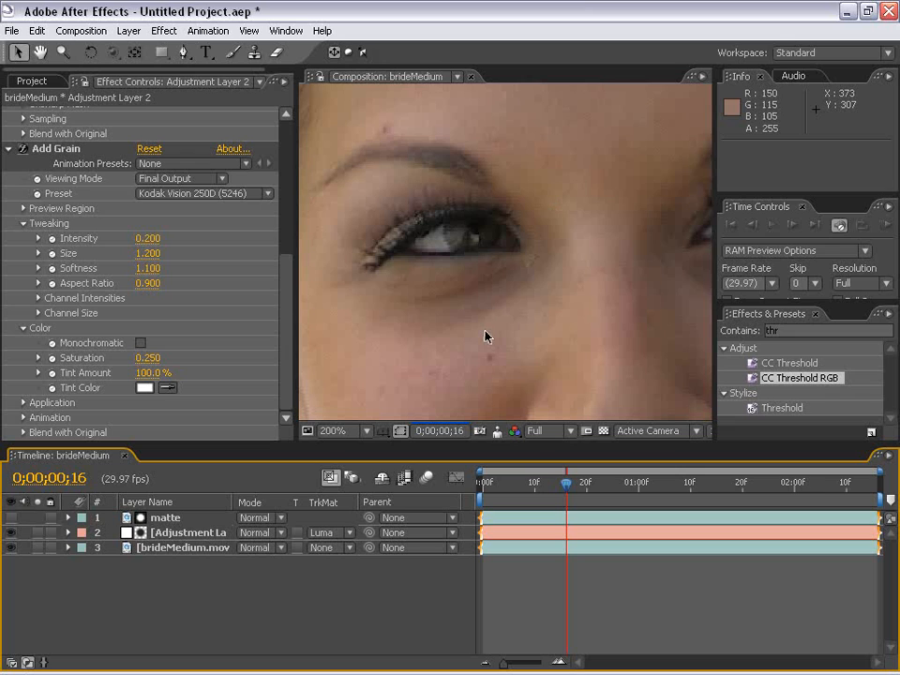
Examine the finished skin retouch on the whole face at 50% and 100% magnification
key("comma")
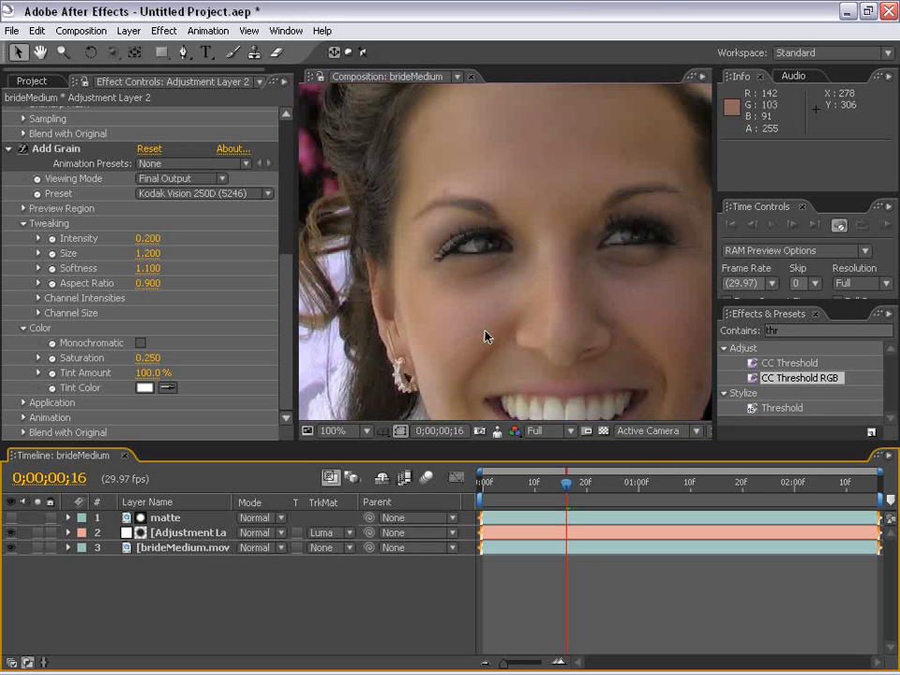
key("comma")
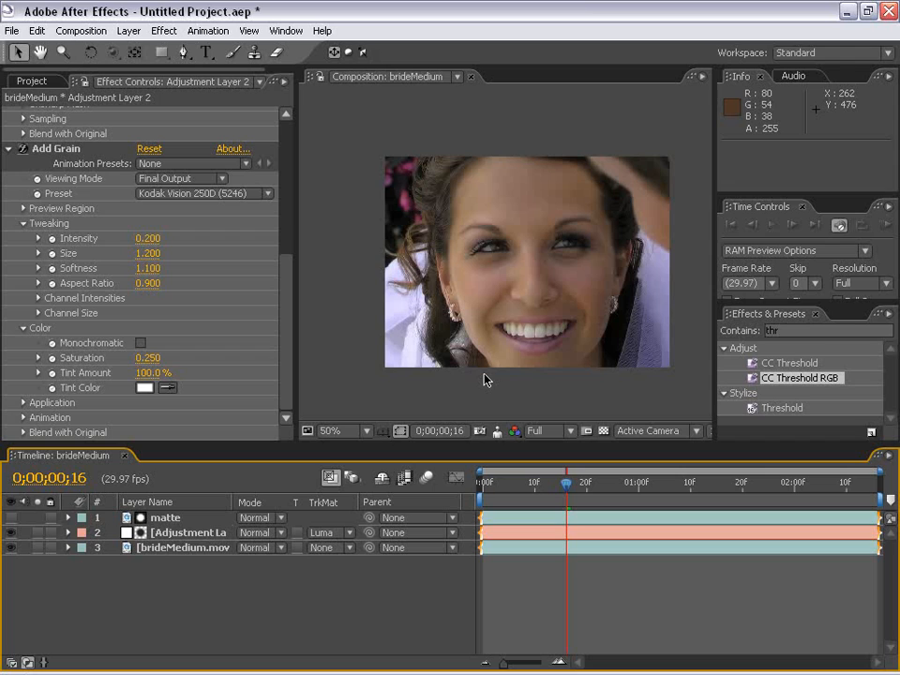
key("space")
left_click_drag(529, 305, 504, 321)
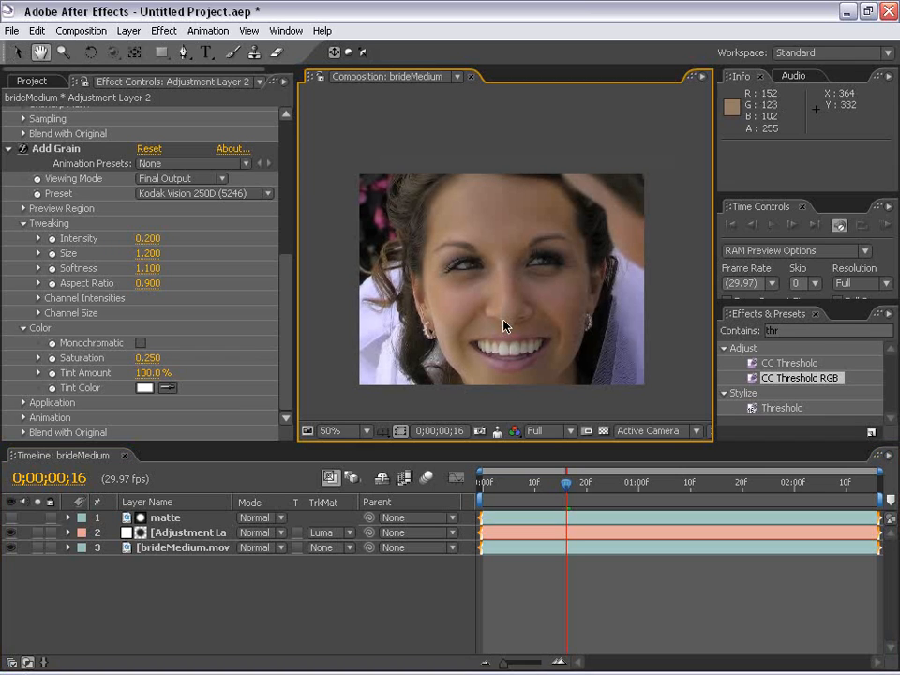
key("period")
key("space")
left_click_drag(517, 359, 511, 283)
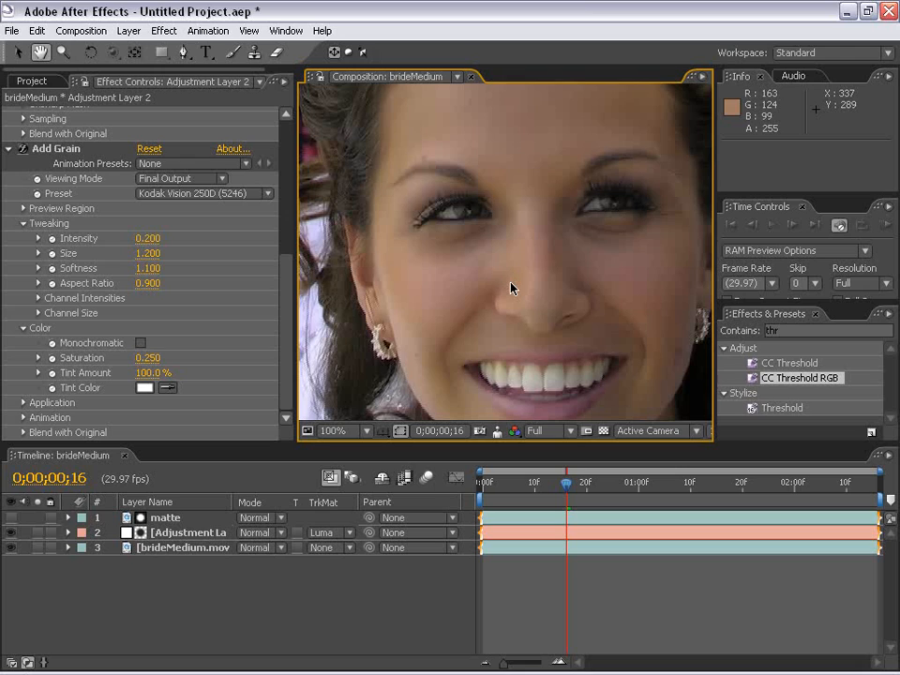